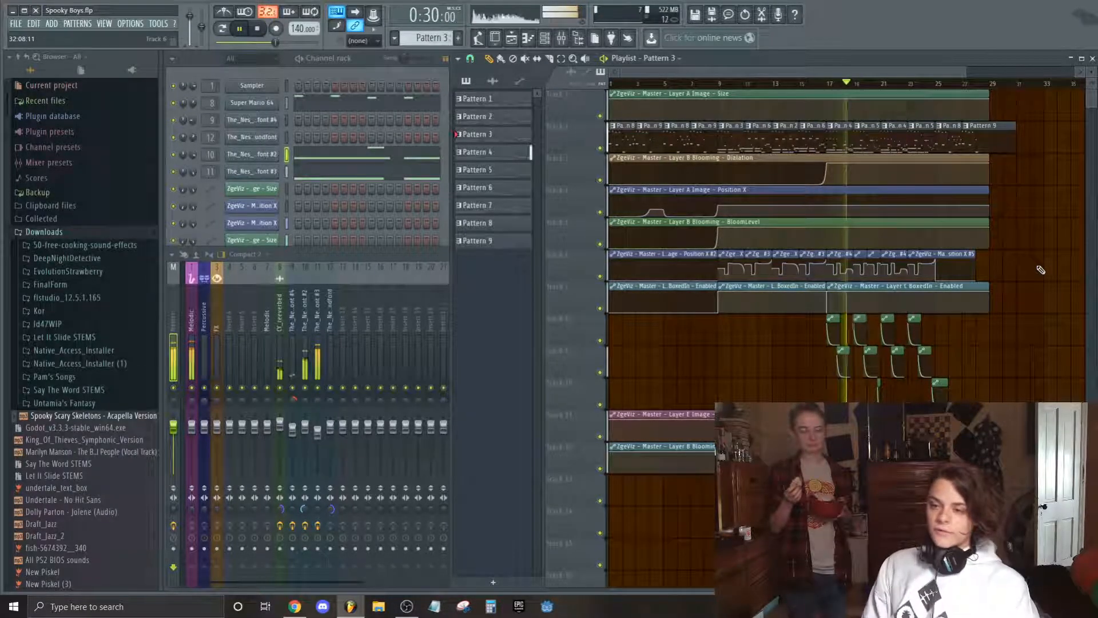
Check the audio mixer levels in OBS, stop the song's playback and return to FL Studio.
left_click(407, 606)
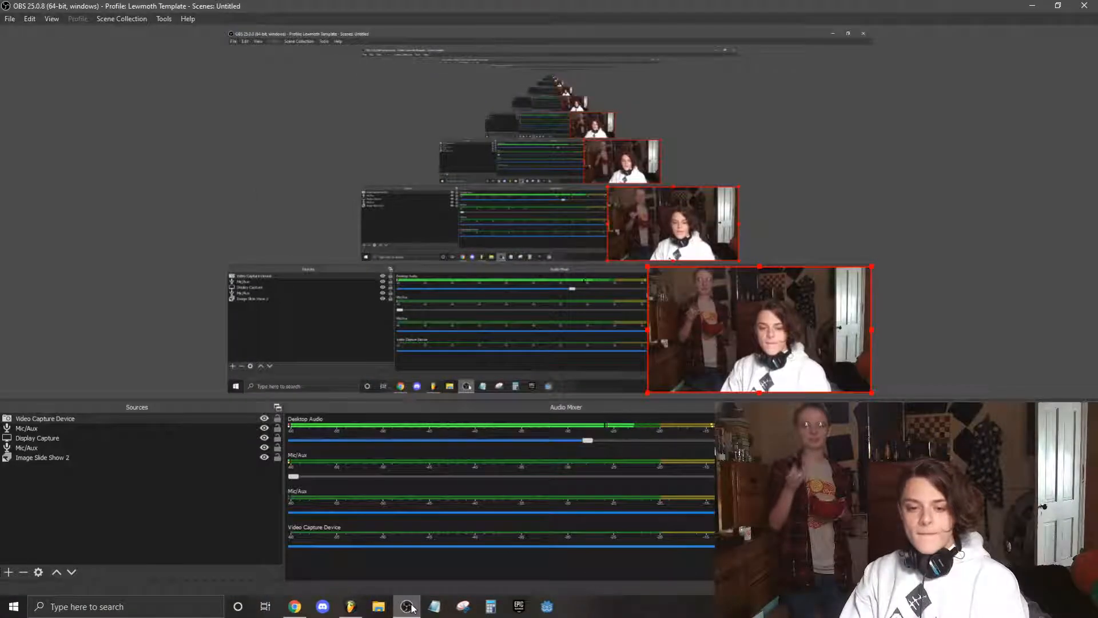
left_click(407, 606)
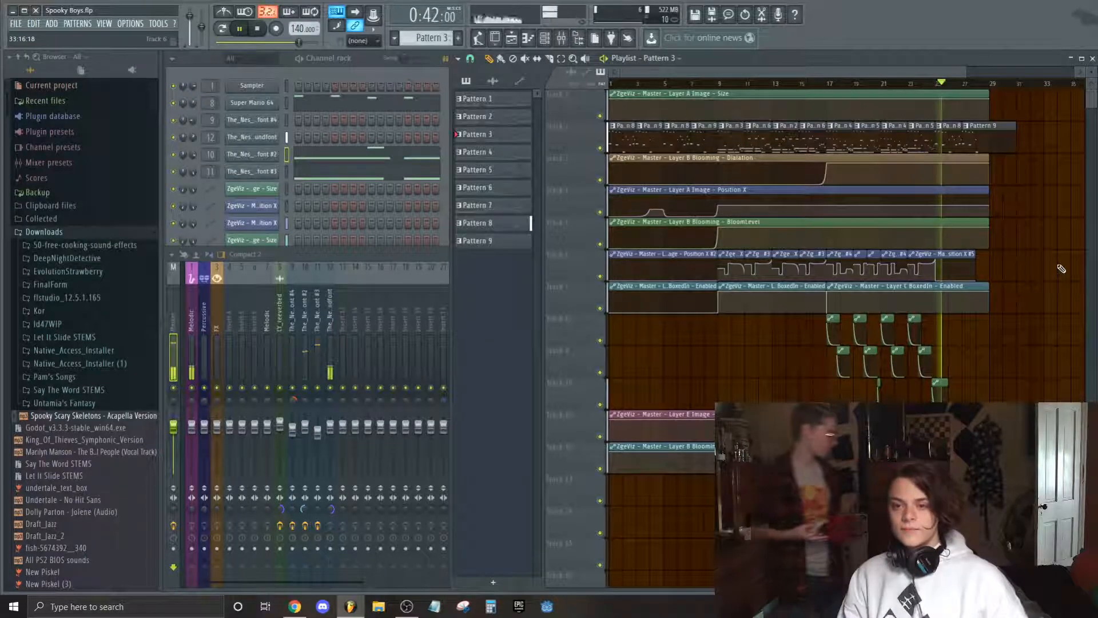
key("space")
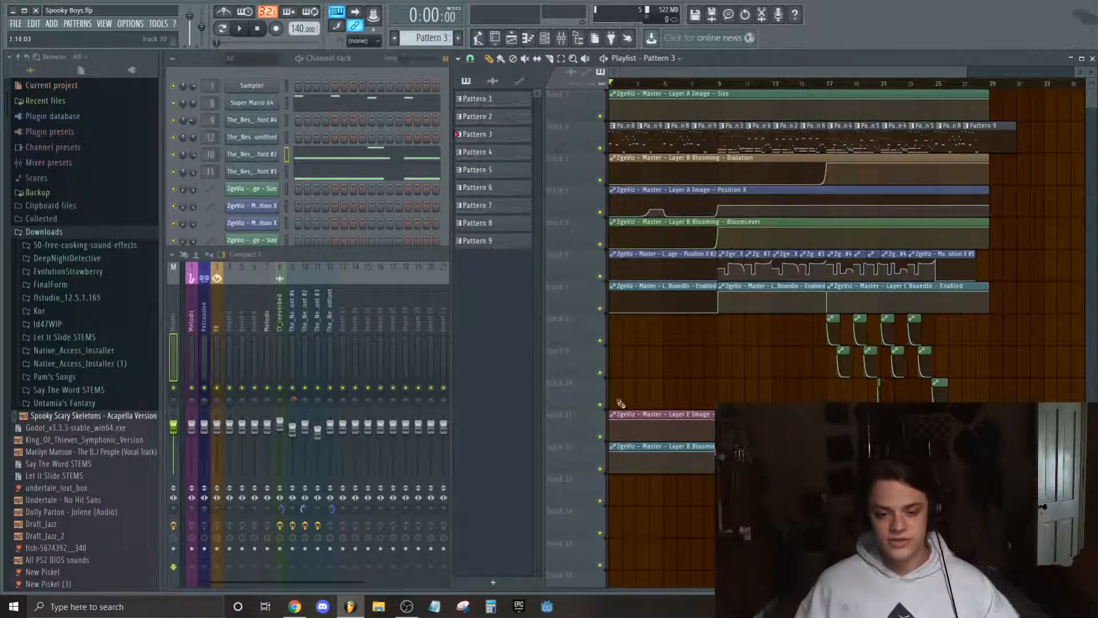
left_click(407, 606)
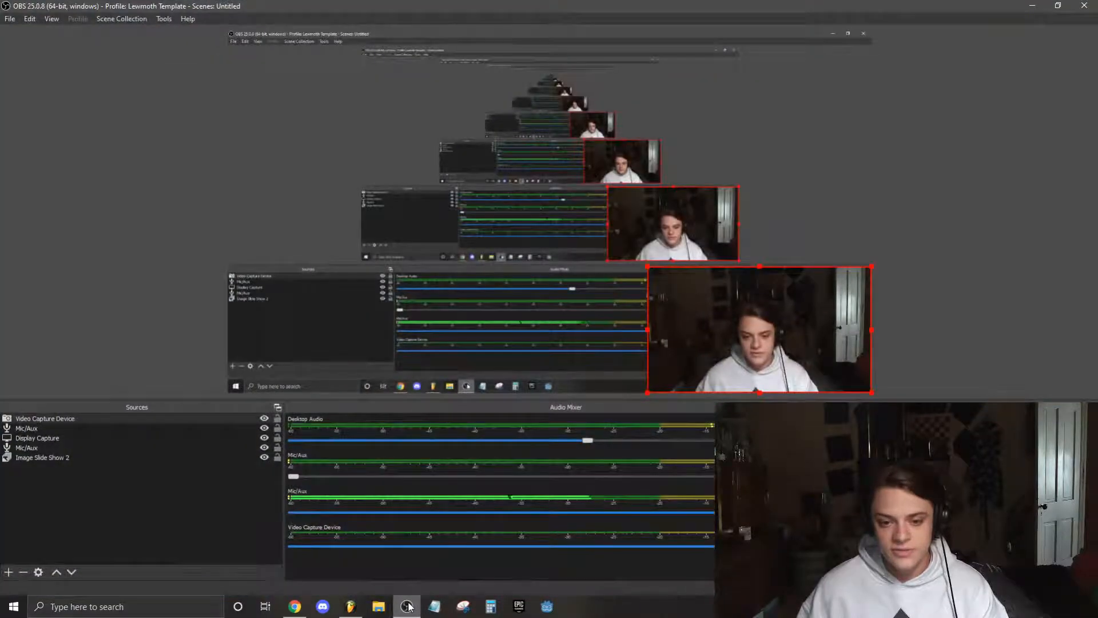
left_click(408, 607)
scroll(767, 85, "up", 1)
scroll(767, 85, "down", 1)
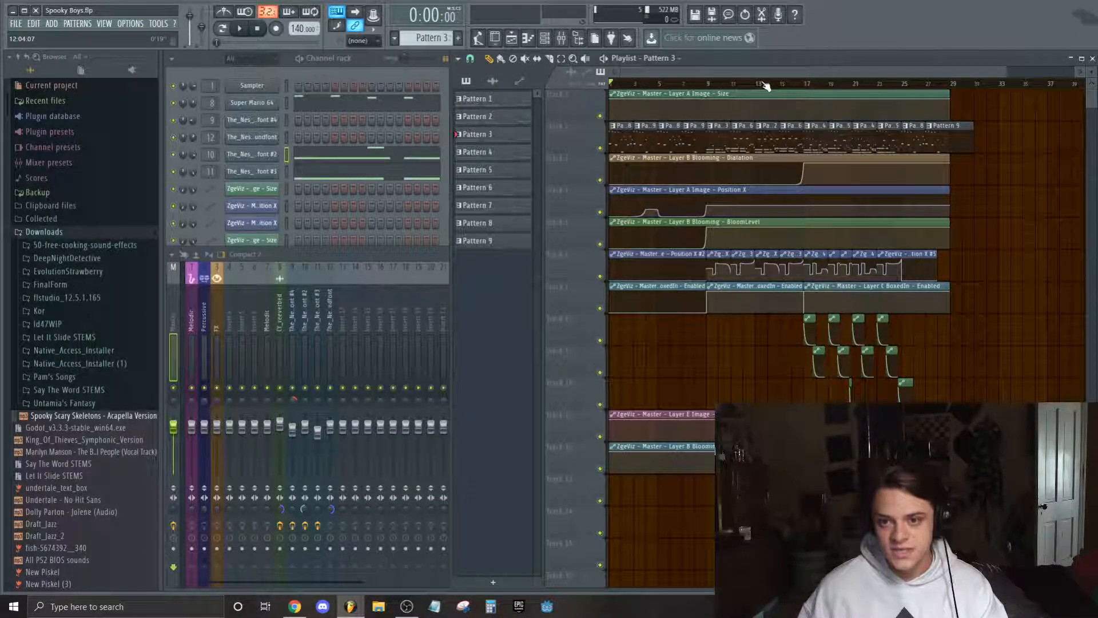
left_click_drag(1007, 71, 974, 72)
scroll(1033, 272, "down", 3)
scroll(1034, 277, "up", 3)
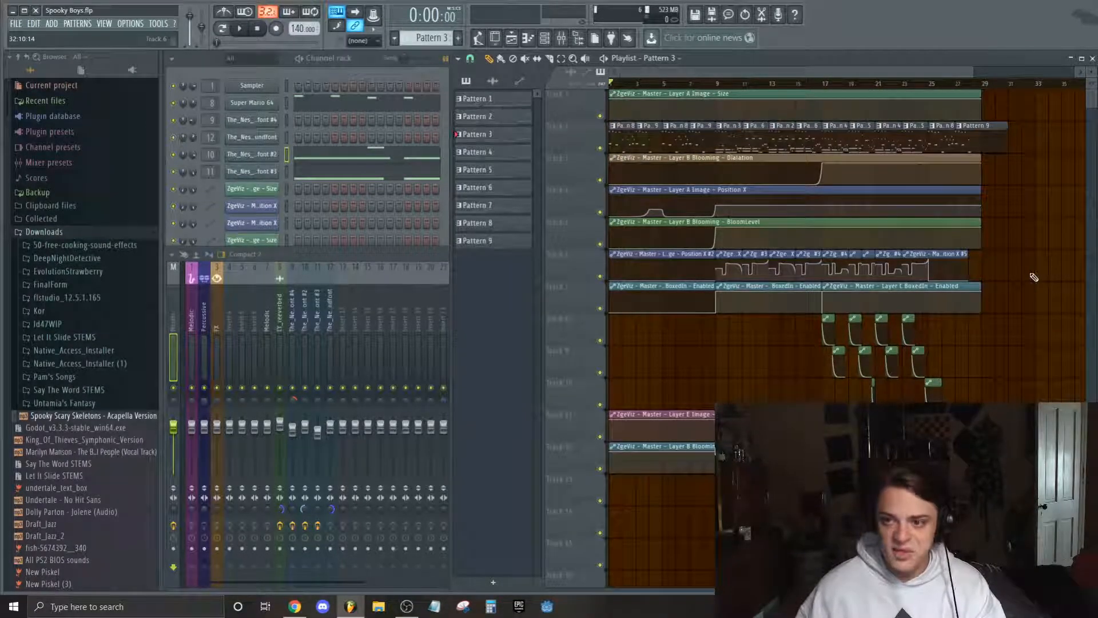
left_click_drag(972, 70, 1046, 75)
Check the livestream's stream settings in YouTube Studio and return to the FL Studio project.
left_click(175, 309)
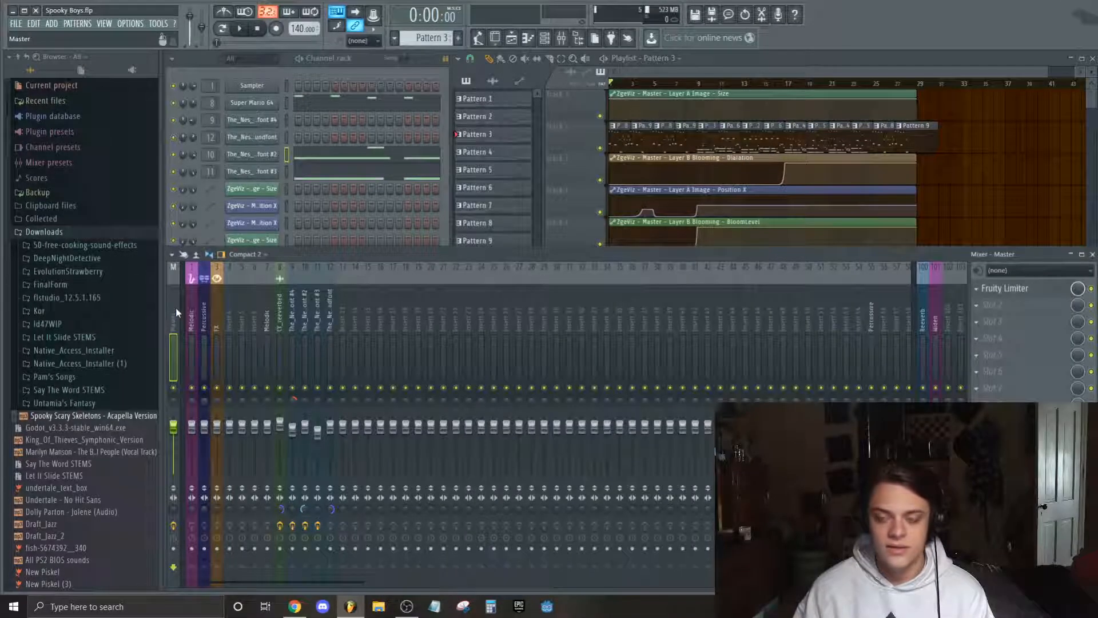
left_click(292, 610)
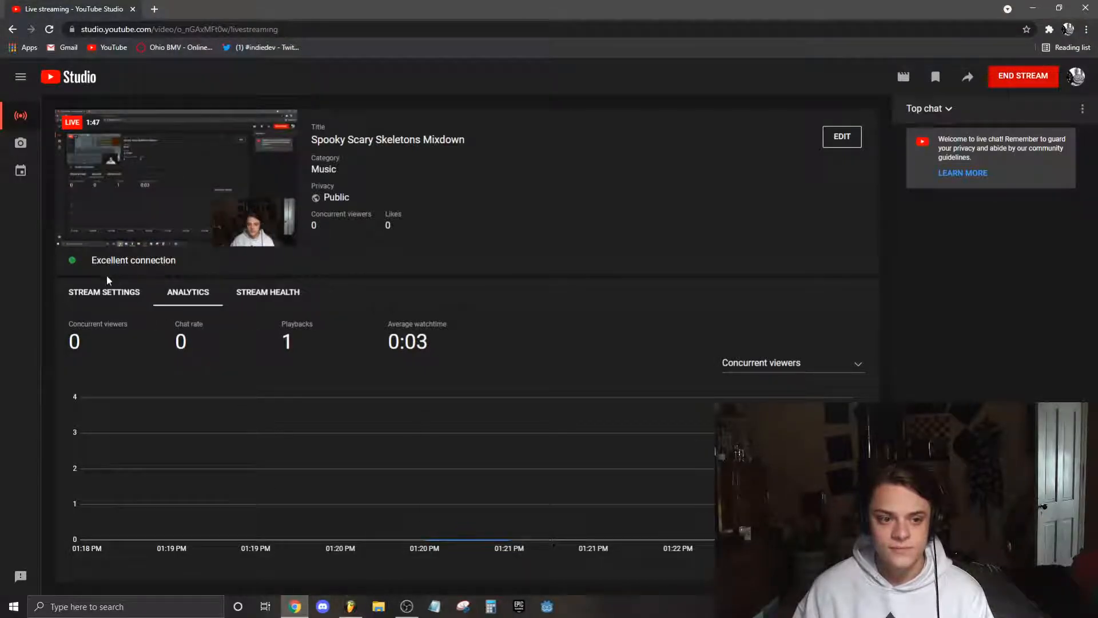
left_click(105, 290)
left_click(351, 606)
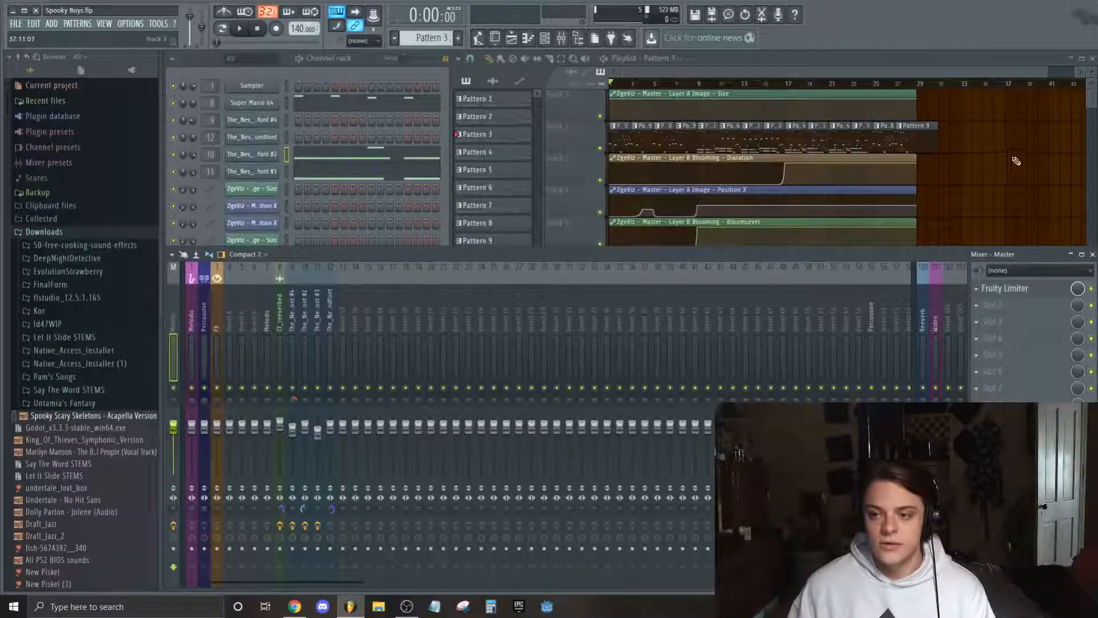
Collapse the expanded Downloads folder by rereading the browser's folder structure.
left_click(1015, 162)
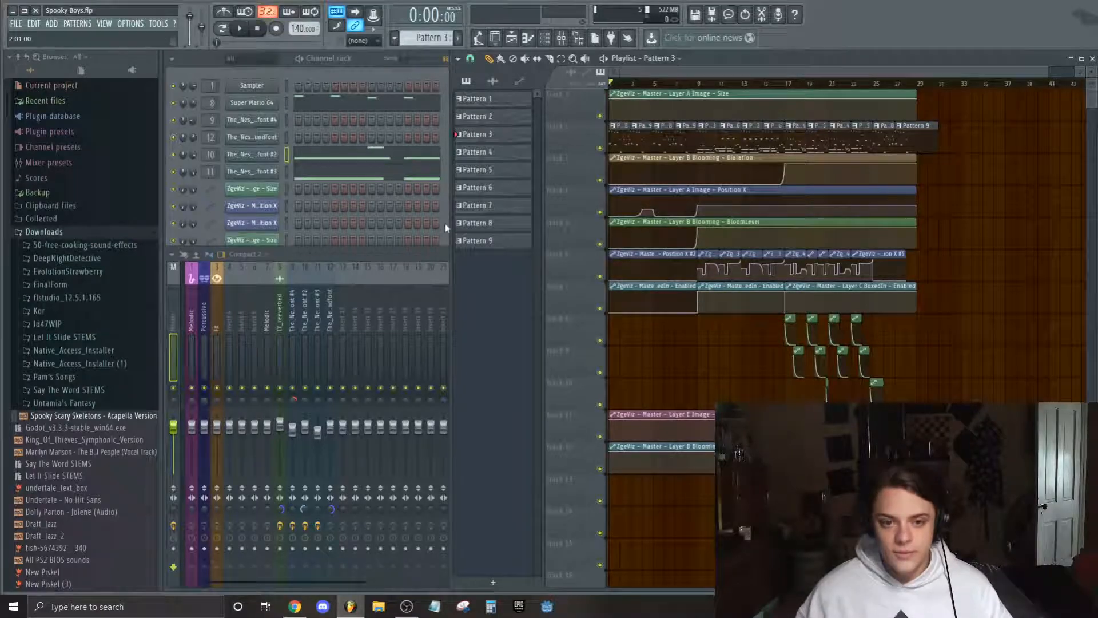
left_click(412, 146)
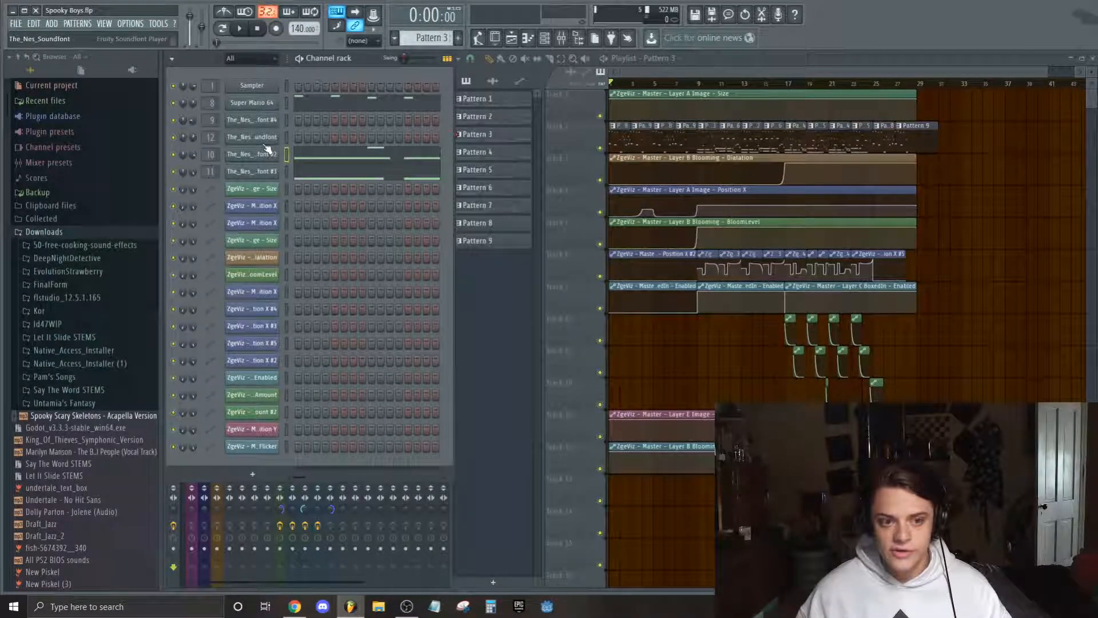
left_click(562, 39)
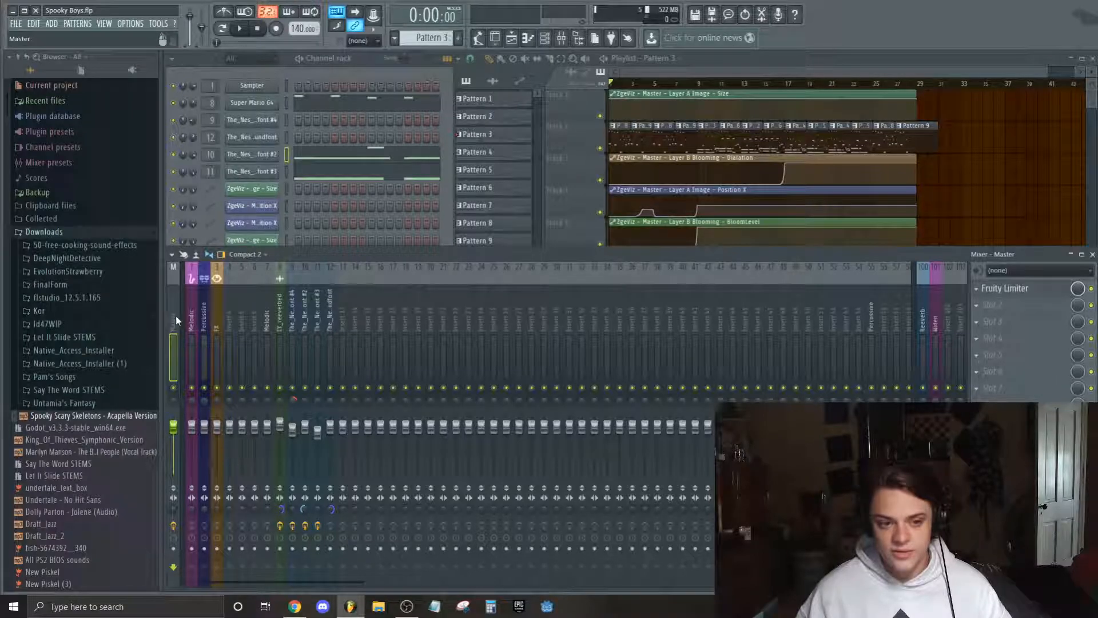
left_click(30, 59)
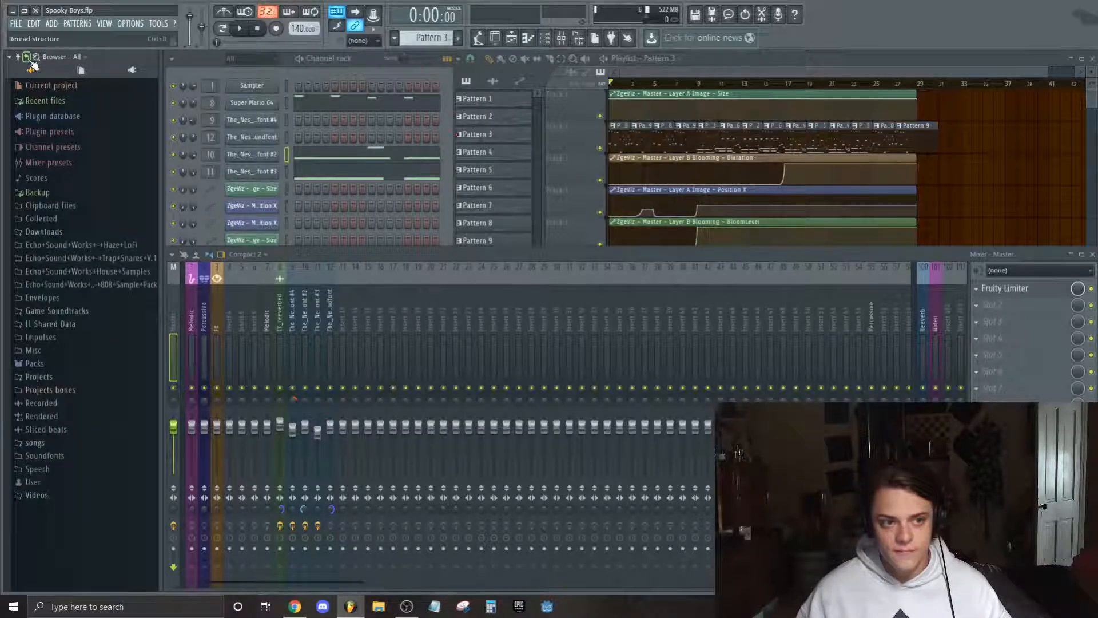
left_click(1041, 181)
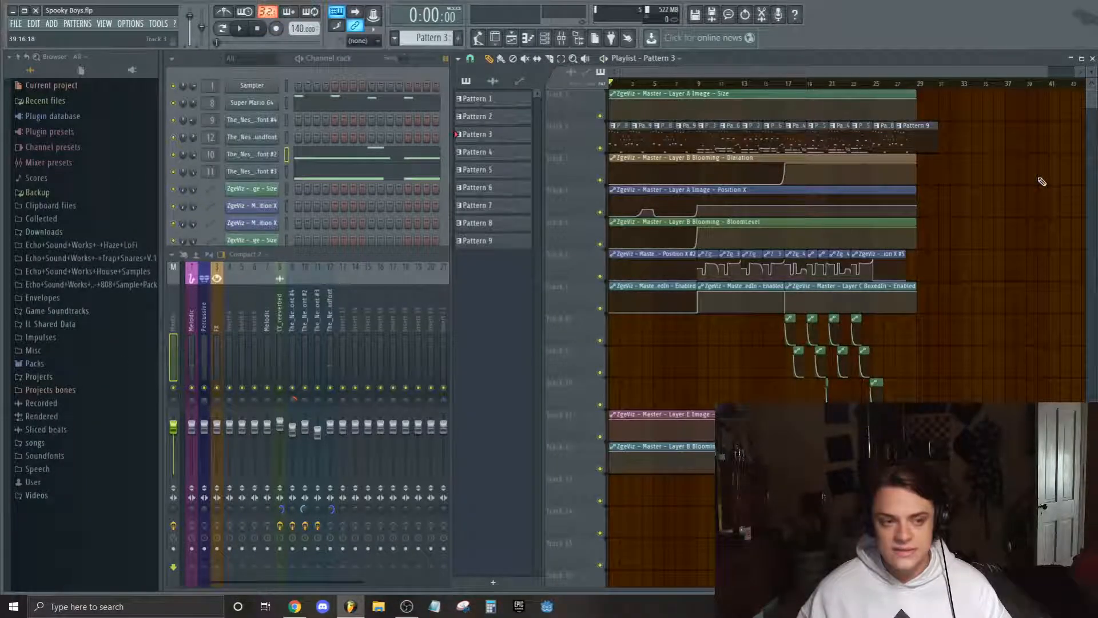
Play the song, jump to bar 9 and solo The_Nes_Soundfont #3, #2 and the CY_reverbed mixer tracks one after another.
key("space")
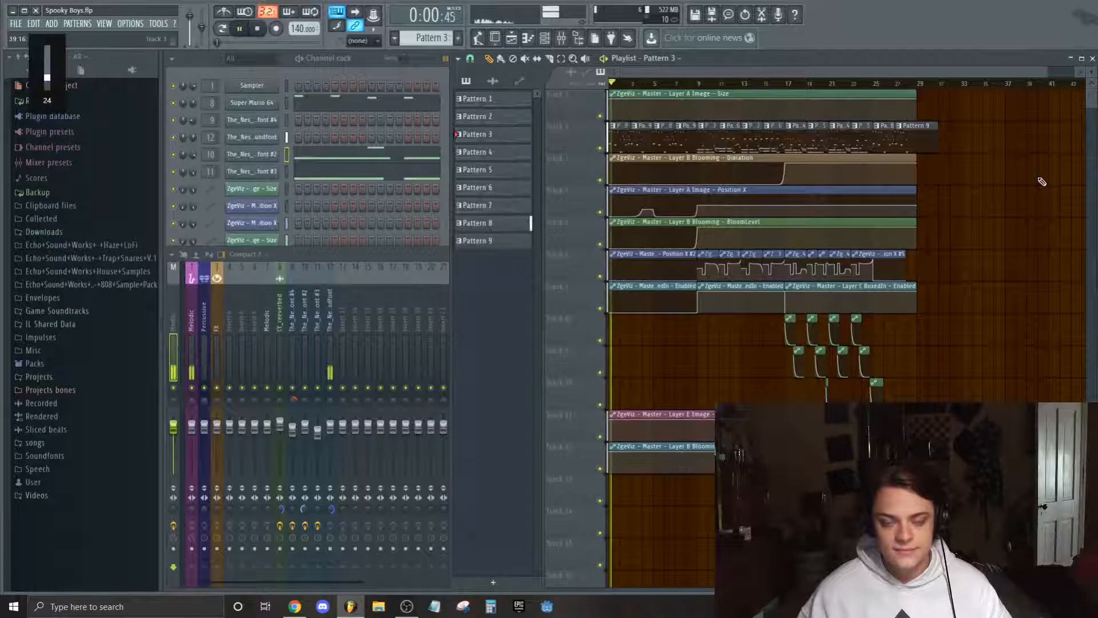
left_click(330, 367)
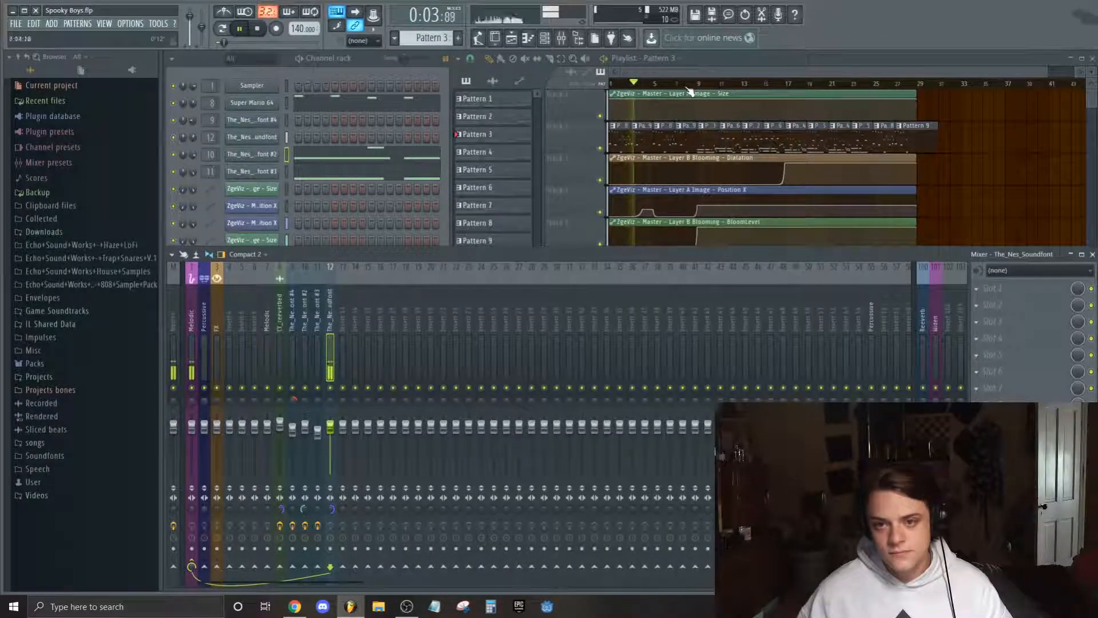
left_click(690, 84)
left_click(322, 393)
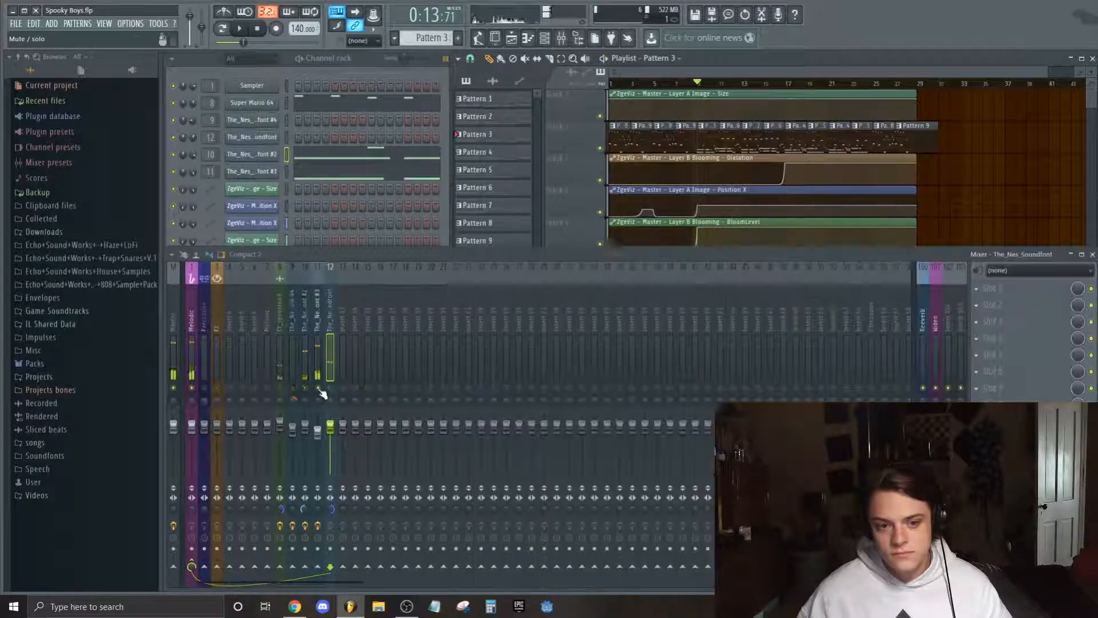
key("space")
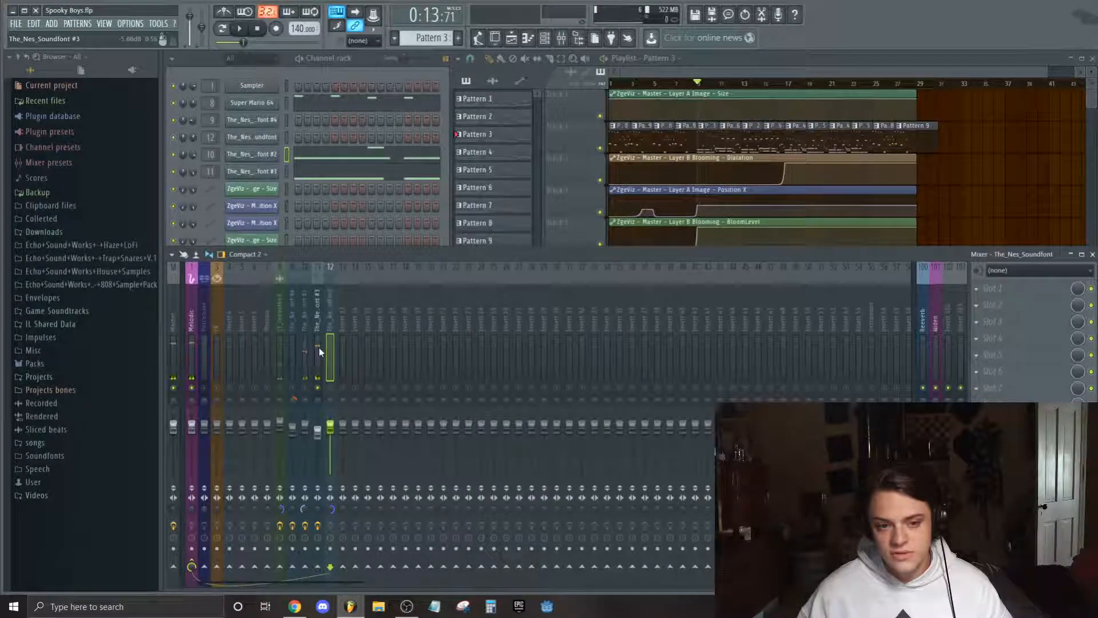
left_click(305, 393)
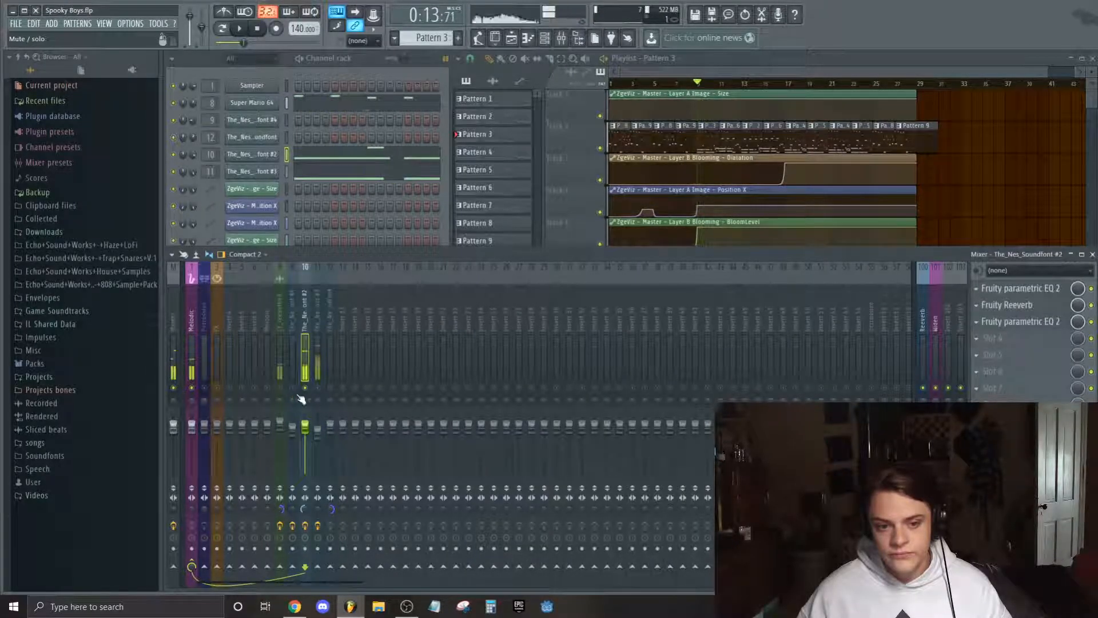
left_click(280, 393)
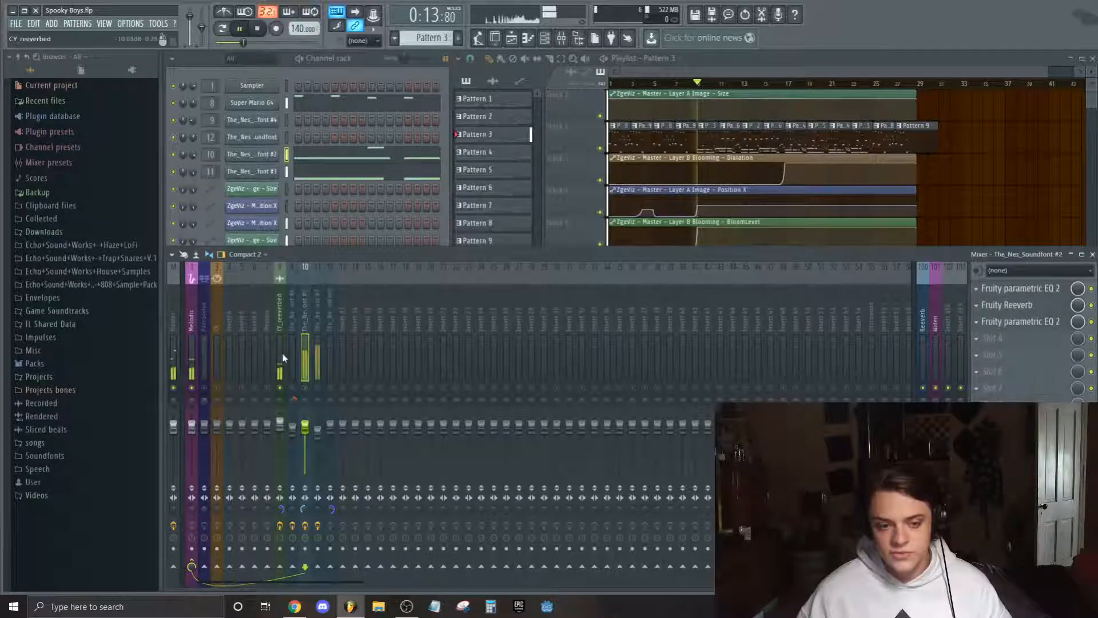
right_click(281, 388)
key("space")
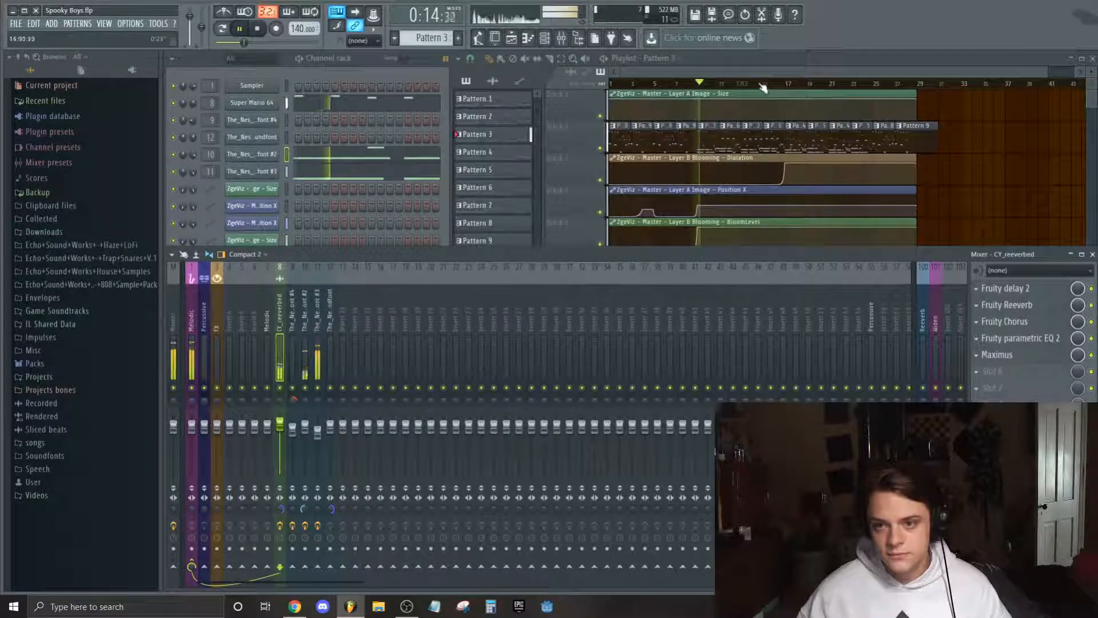
Jump to bar 17 and listen to The_Nes_Soundfont #4 and #2 soloed, restore all tracks and stop playback.
left_click(762, 85)
left_click(784, 86)
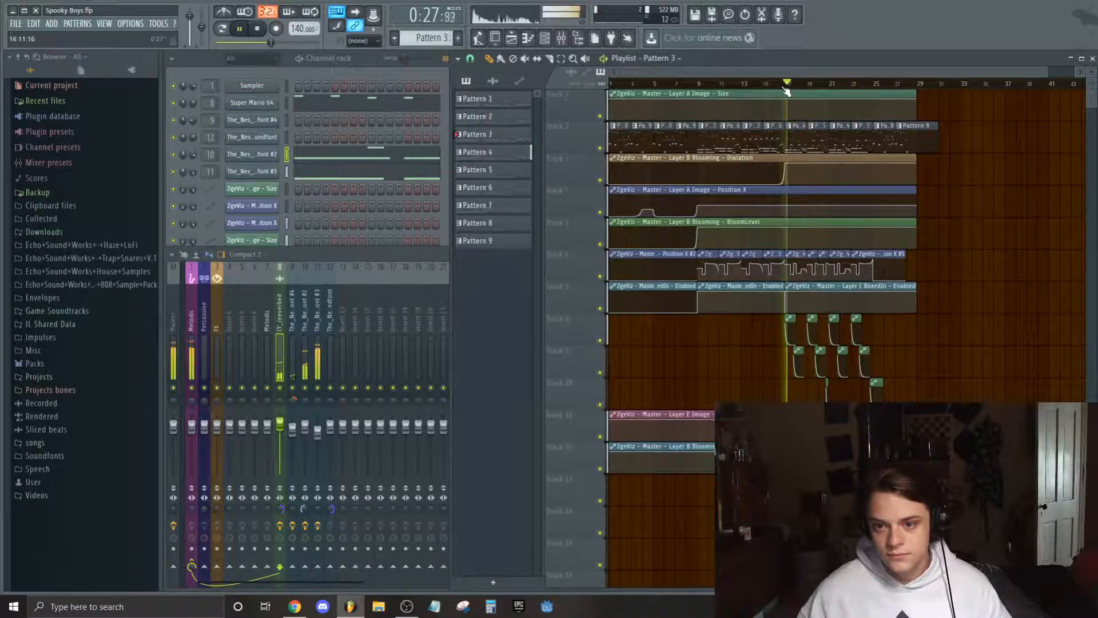
left_click(296, 392)
right_click(306, 390)
key("space")
key("space")
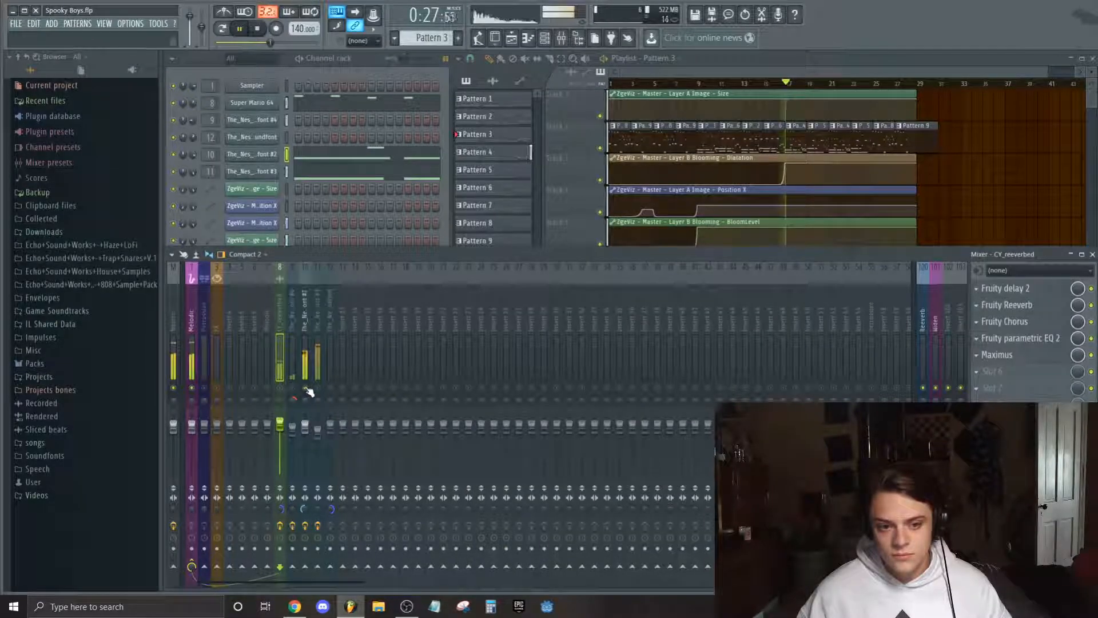
right_click(306, 390)
key("space")
left_click(1048, 147)
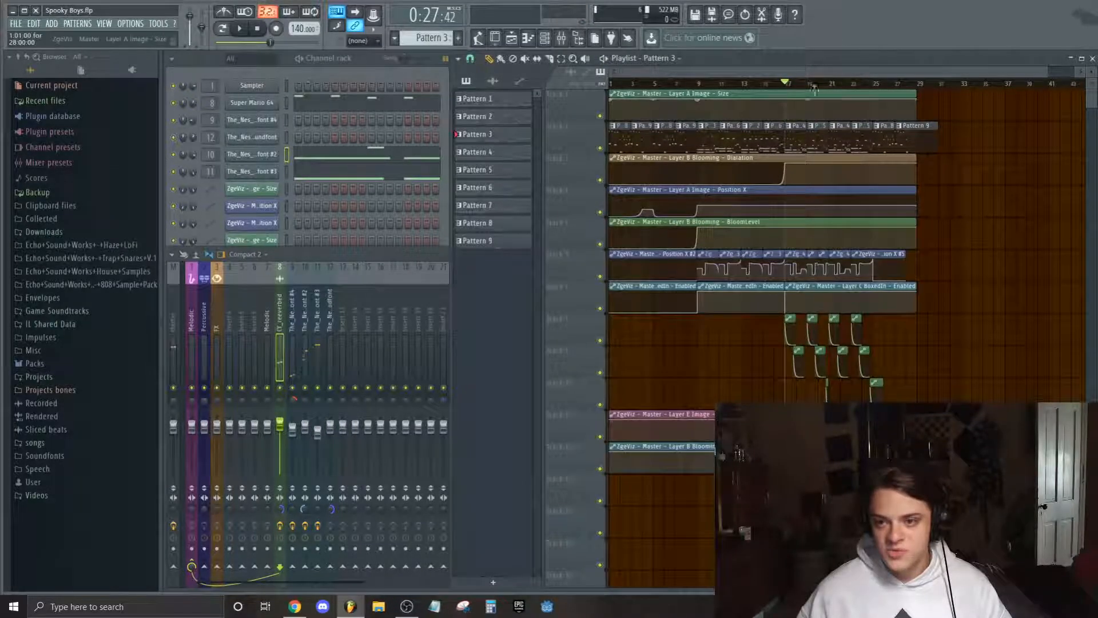
Listen briefly to the song's ending around bar 25 and return the playhead to the start.
left_click(871, 84)
key("space")
key("space")
left_click(611, 84)
Lower the volume faders of the four The_Nes_Soundfont mixer tracks and insert 13 to the same low level.
left_click(171, 307)
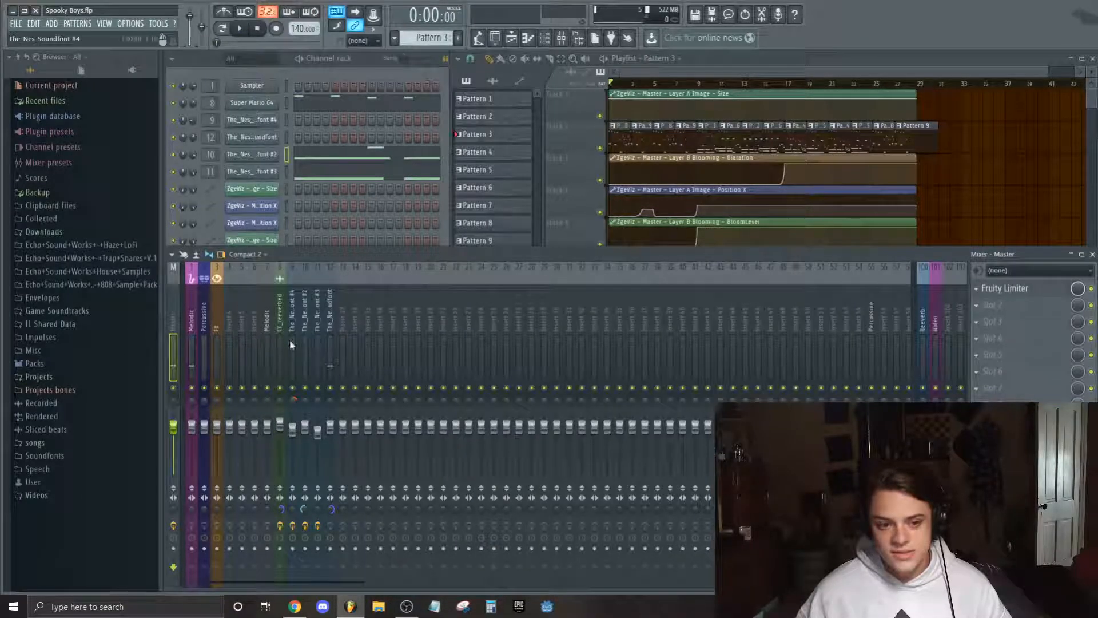
left_click_drag(289, 342, 337, 475)
left_click(380, 361)
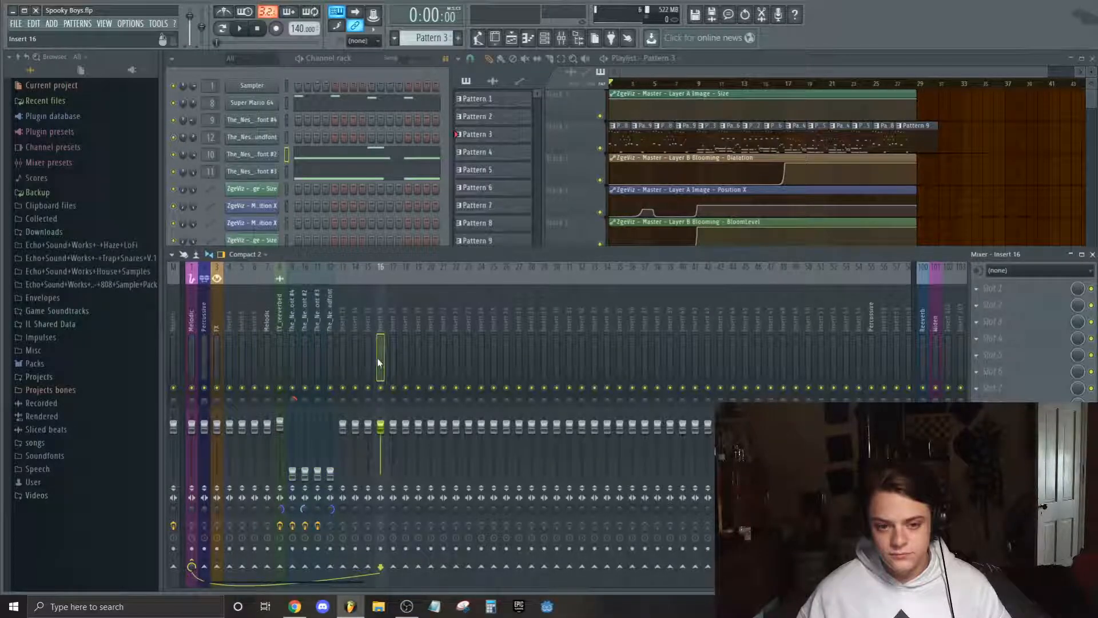
left_click_drag(294, 343, 332, 350)
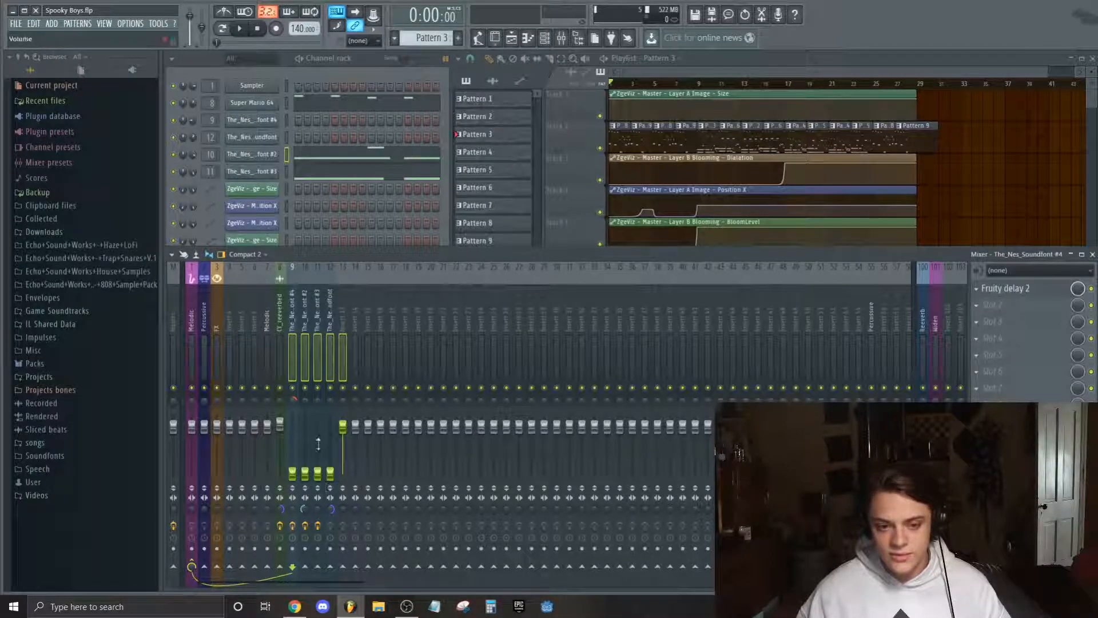
mouse_move(305, 482)
left_mouse_down()
mouse_move(305, 417)
mouse_move(305, 472)
left_mouse_up()
left_click(381, 360)
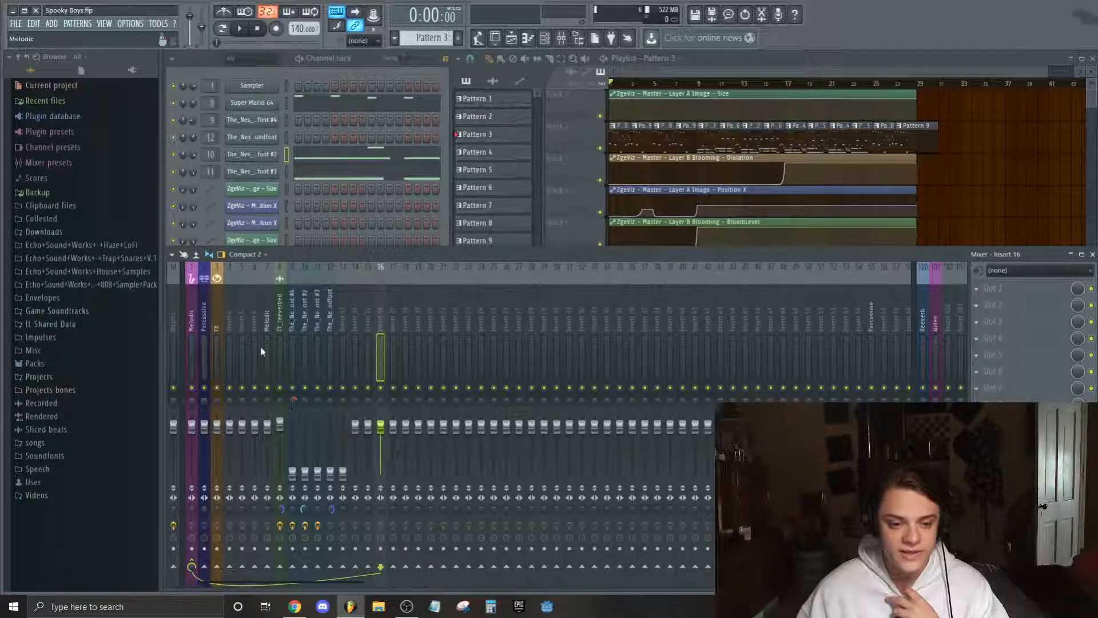
Inspect the Fruity Limiter's settings on the Master track and close the plugin window.
left_click(172, 327)
left_click(1018, 291)
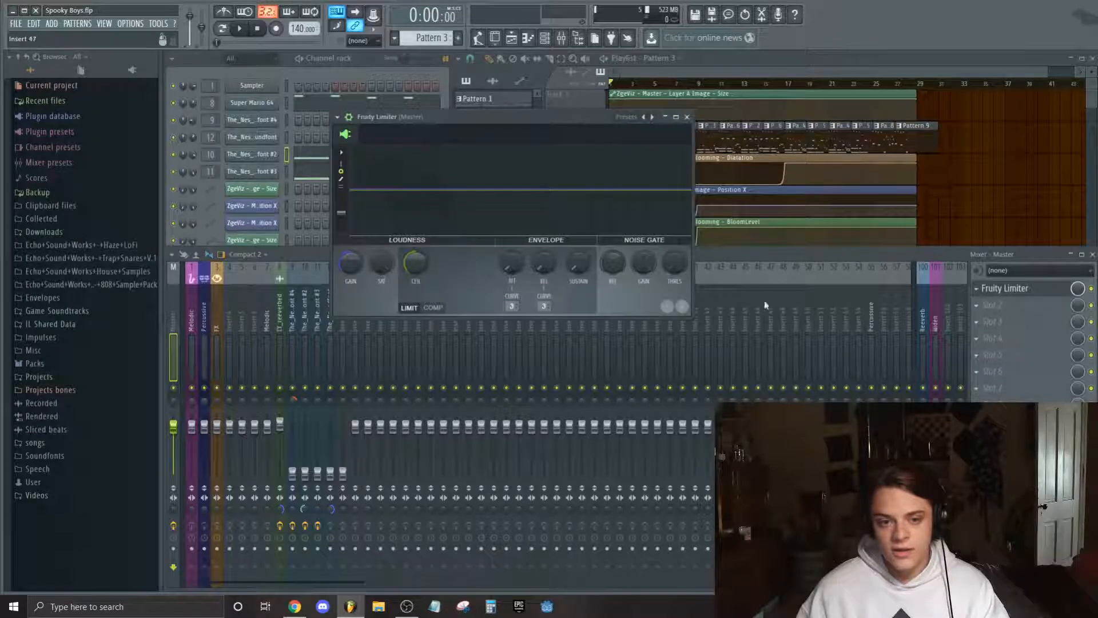
left_click(1026, 291)
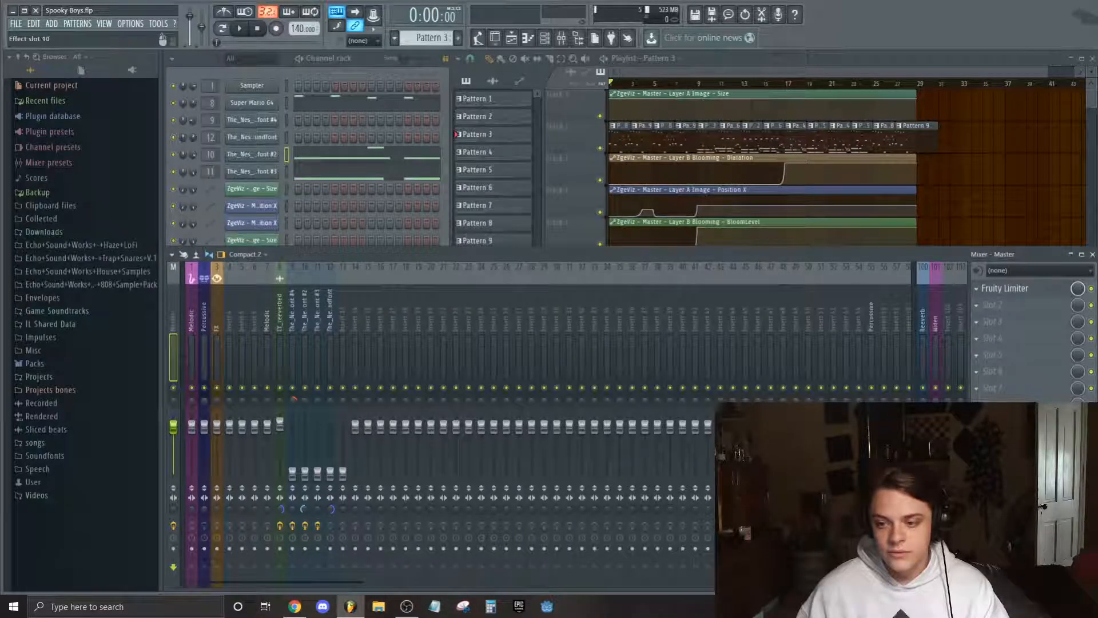
left_click(1030, 422)
left_click(1031, 422)
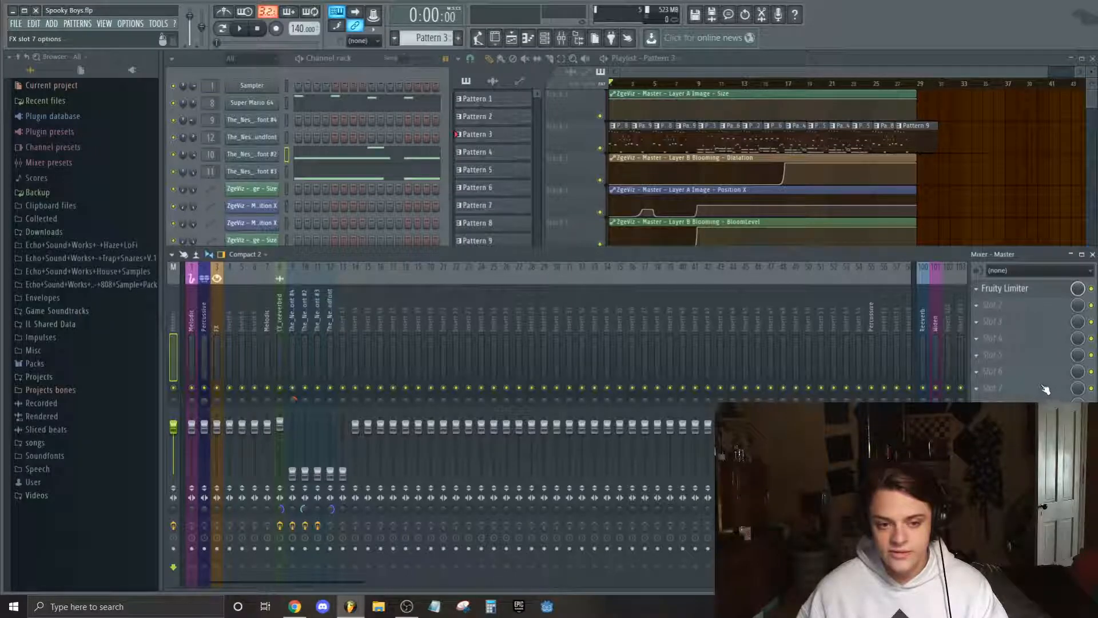
left_click(1007, 288)
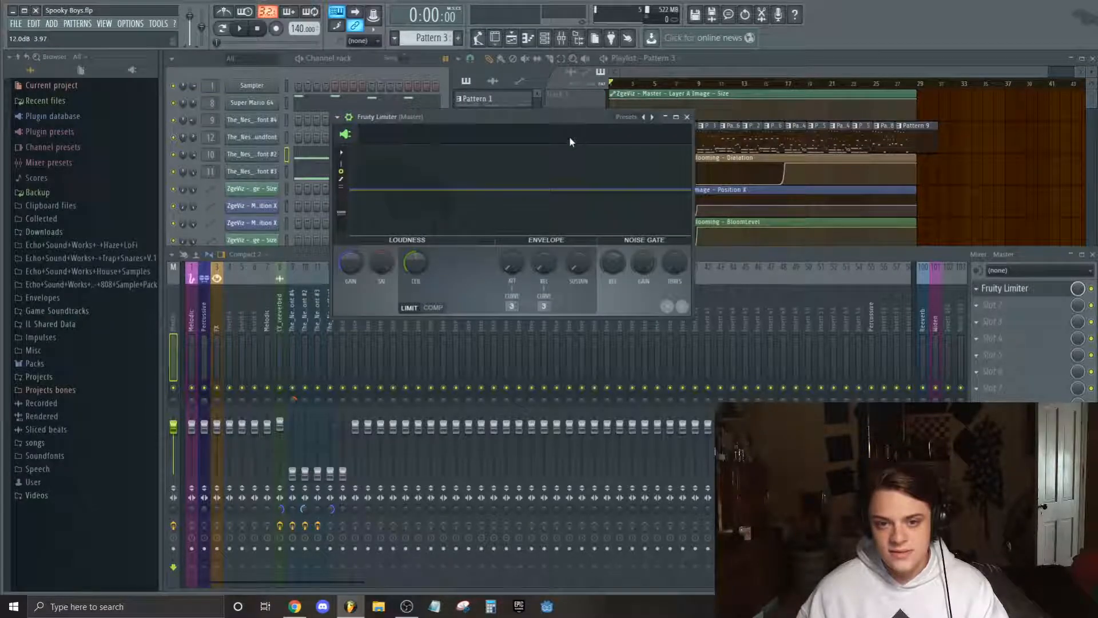
left_click_drag(527, 122, 548, 208)
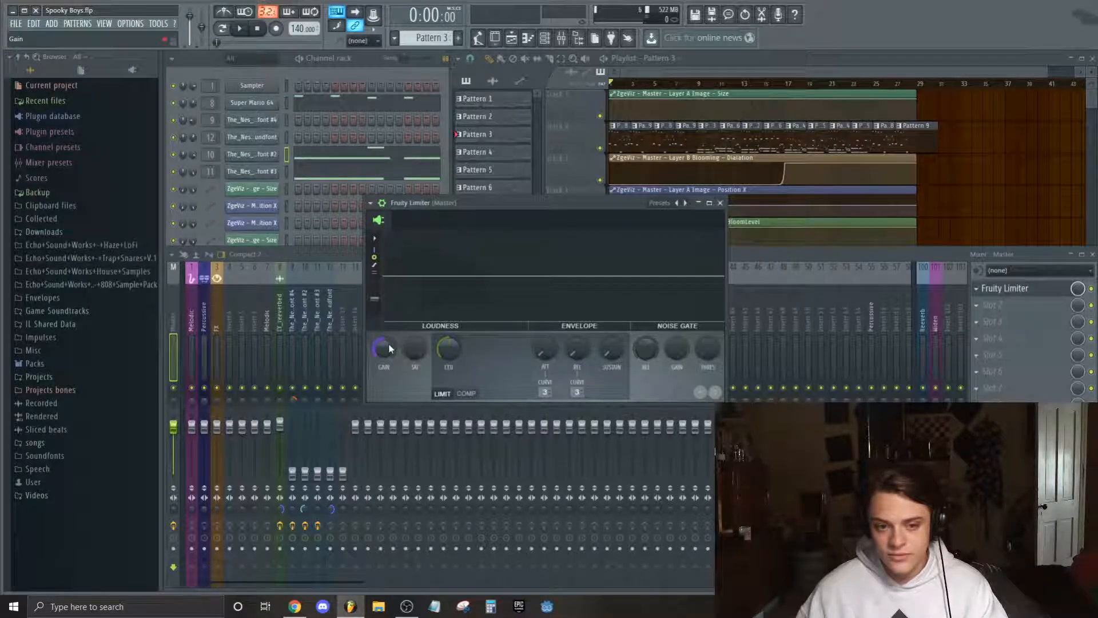
left_click(720, 202)
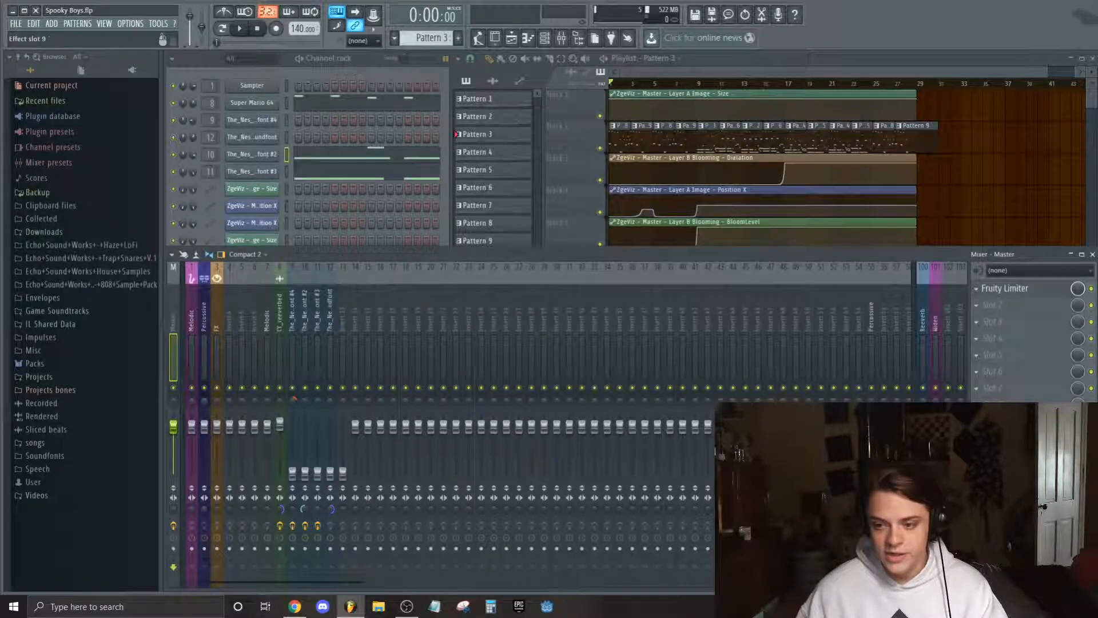
Open the SPAN analyzer on the Master track and place its window over the playlist and mixer.
left_click(1006, 422)
left_click_drag(591, 143, 641, 84)
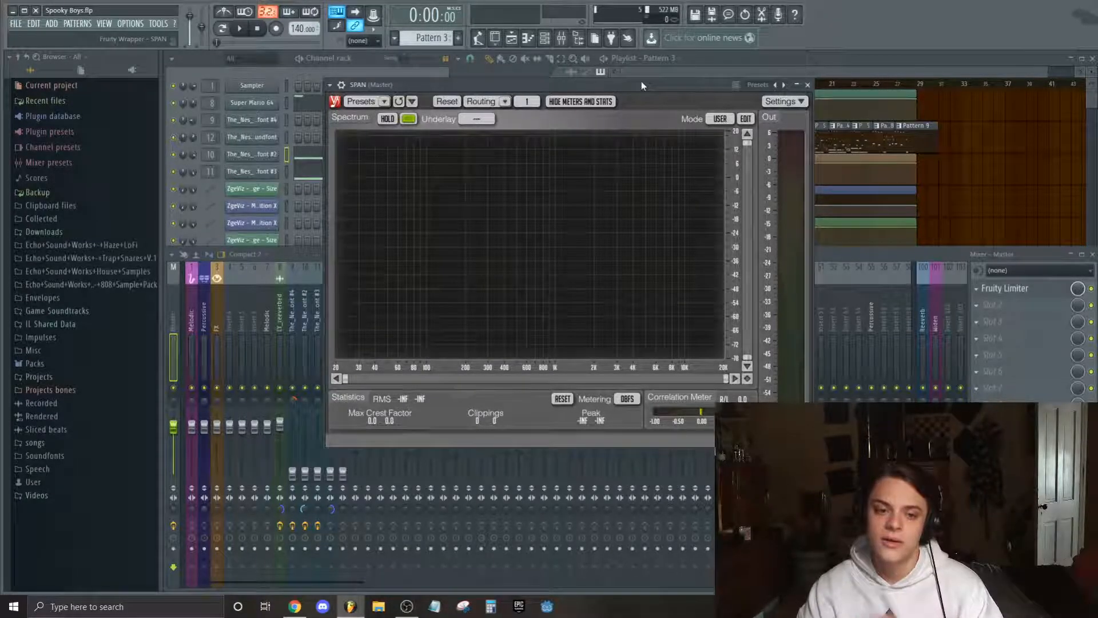
Close SPAN, check the ZGameEditor Visualizer on the Master track and close it, and place the song playhead at bar 9.
left_click(808, 85)
left_click(1005, 438)
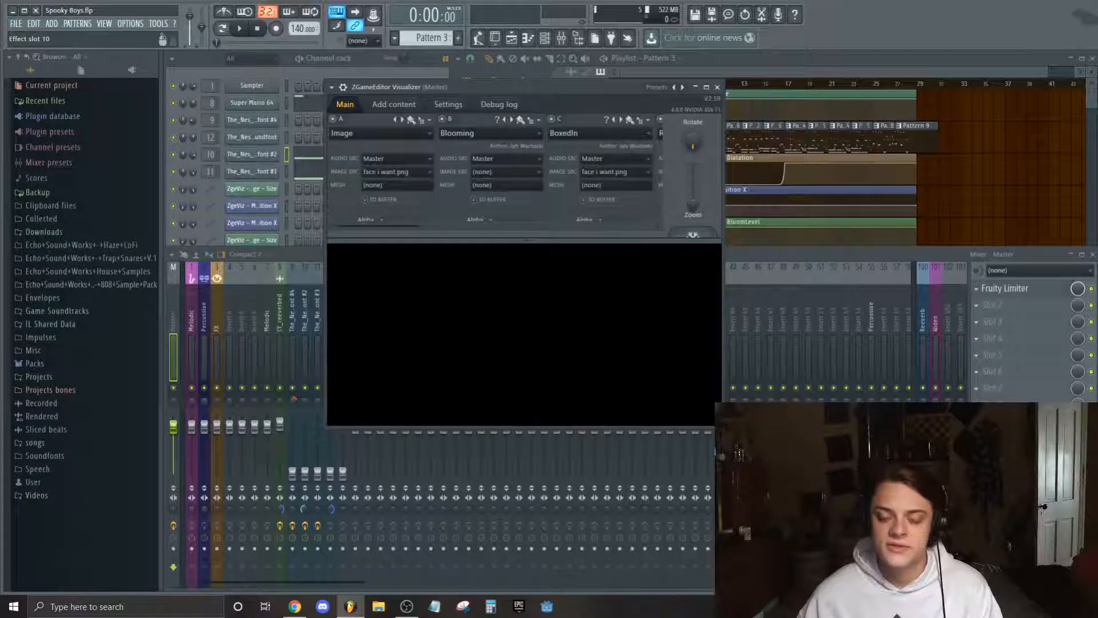
left_click(1006, 438)
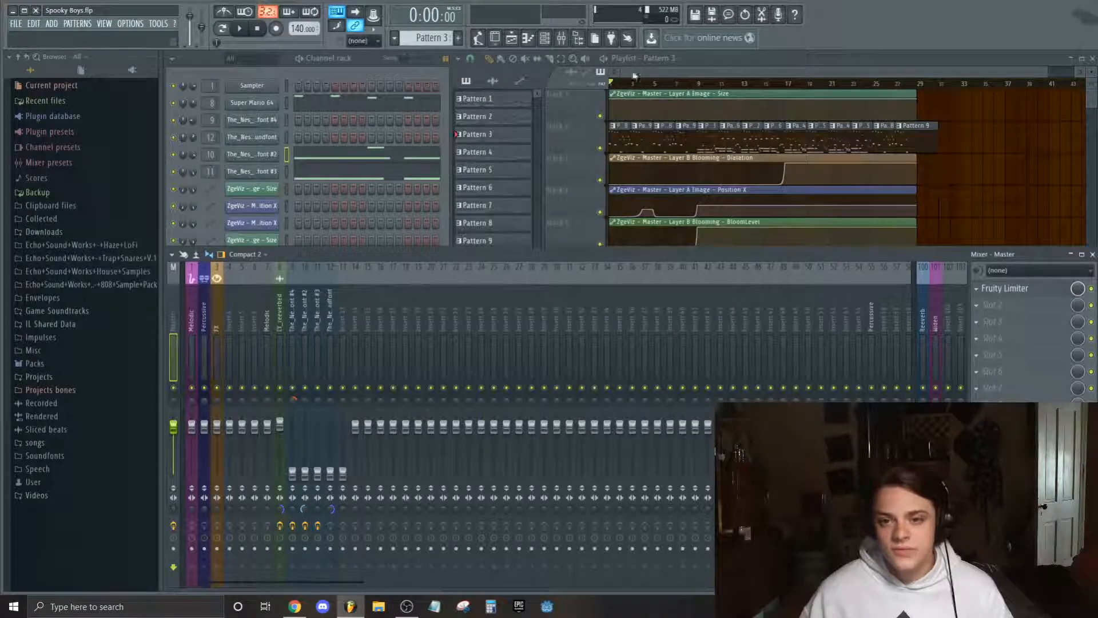
left_click(698, 85)
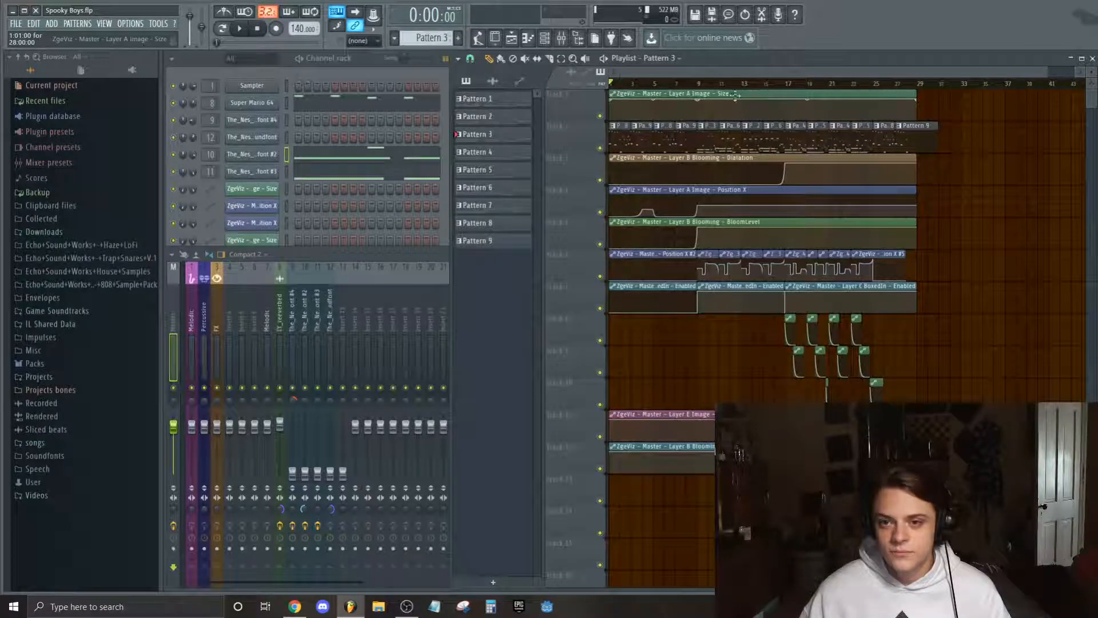
left_click(698, 84)
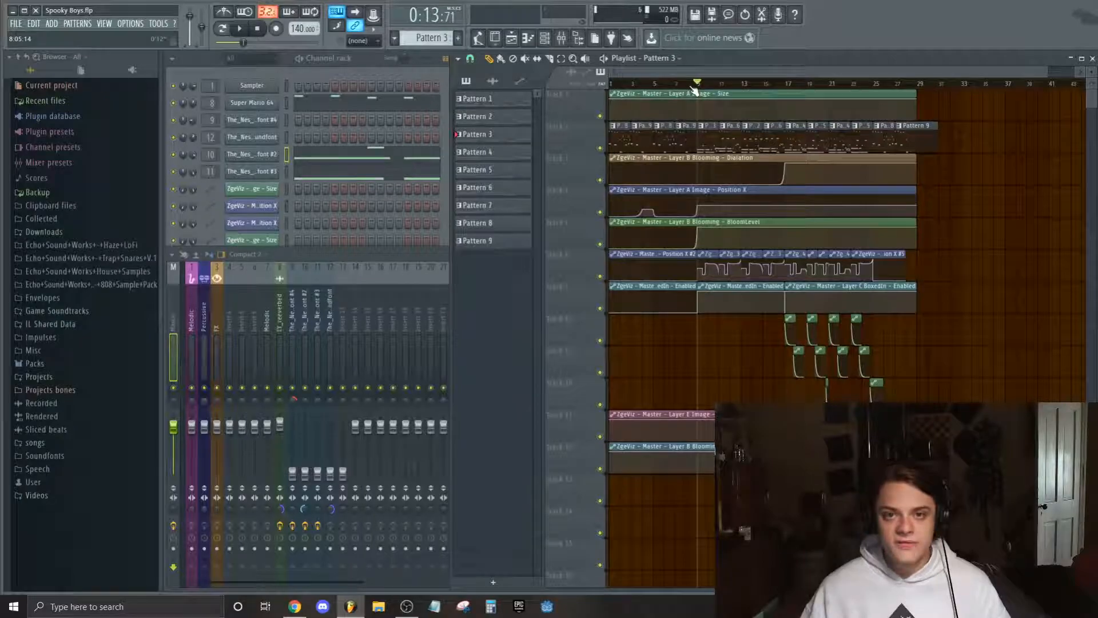
Pull the volume faders of the CY_reeverbed track and the The_Nes_Soundfont tracks all the way down to 0%.
left_click(175, 321)
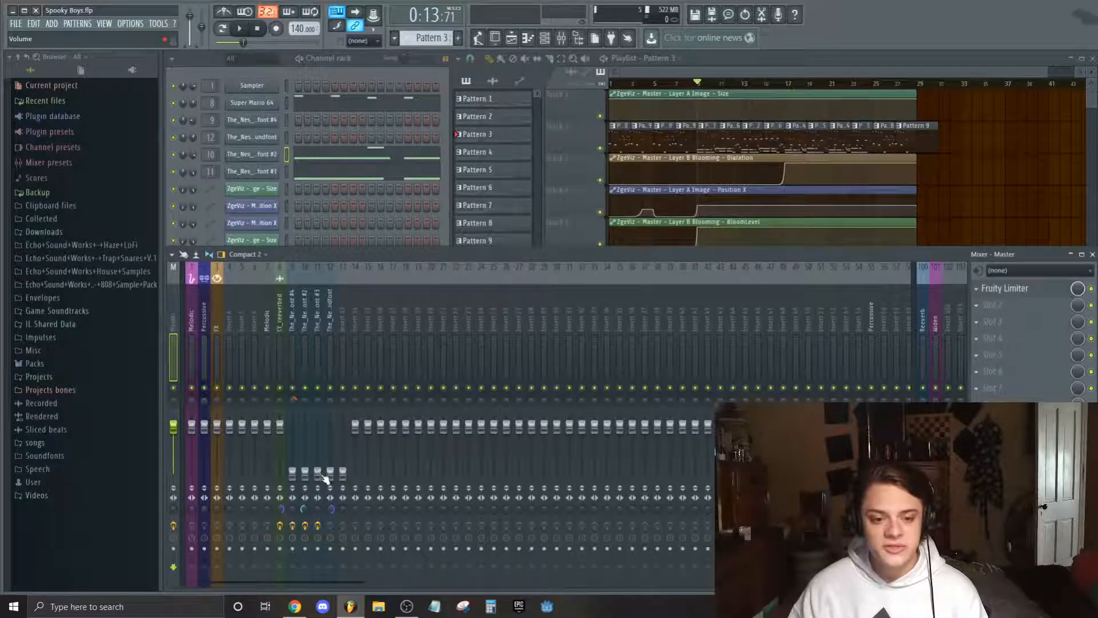
mouse_move(325, 473)
left_mouse_down()
mouse_move(319, 437)
mouse_move(320, 476)
left_mouse_up()
key("space")
key("space")
left_click_drag(285, 430, 309, 443)
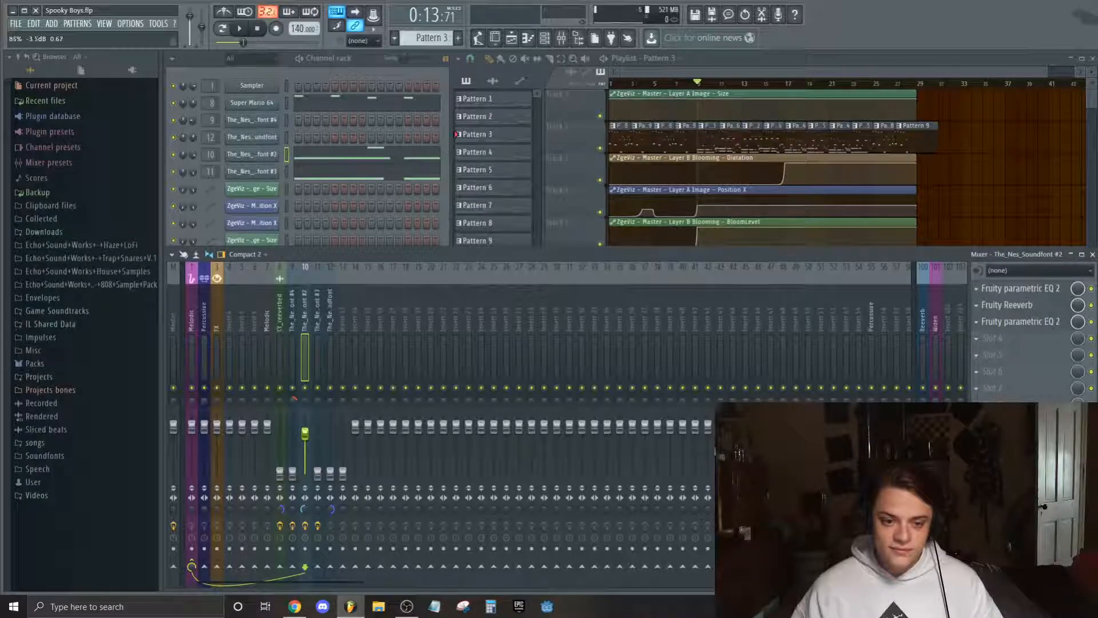
left_click(329, 448)
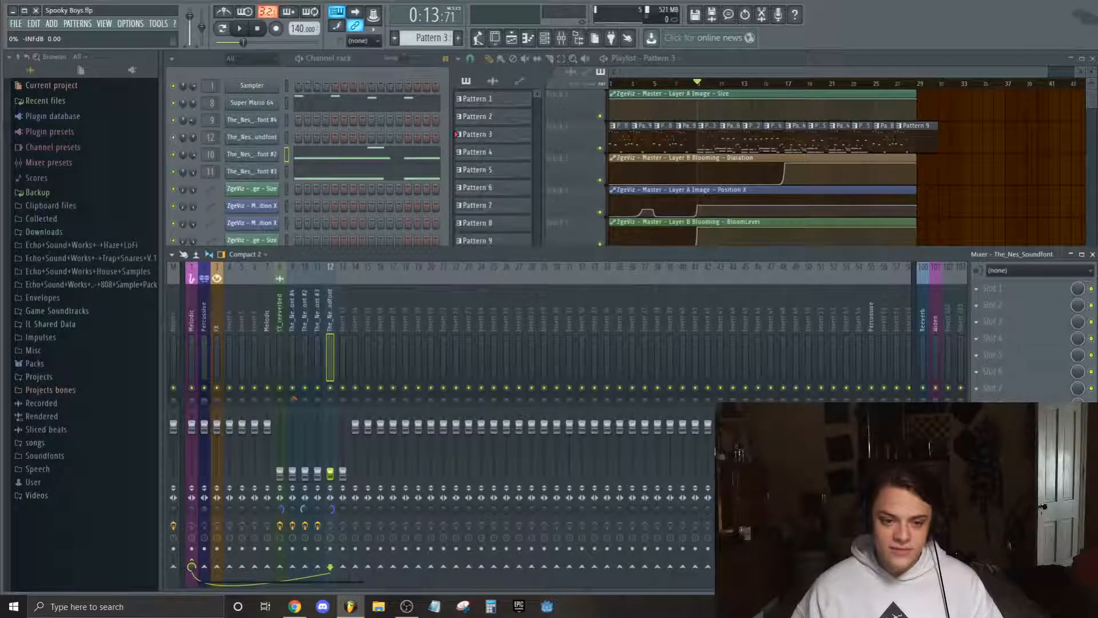
Raise the volume fader of The_Nes_Soundfont #2 to about 87% (-3.1 dB) while replaying the song from bar 9.
left_click_drag(334, 473, 305, 430)
key("space")
key("space")
key("space")
key("space")
key("space")
key("space")
key("space")
key("space")
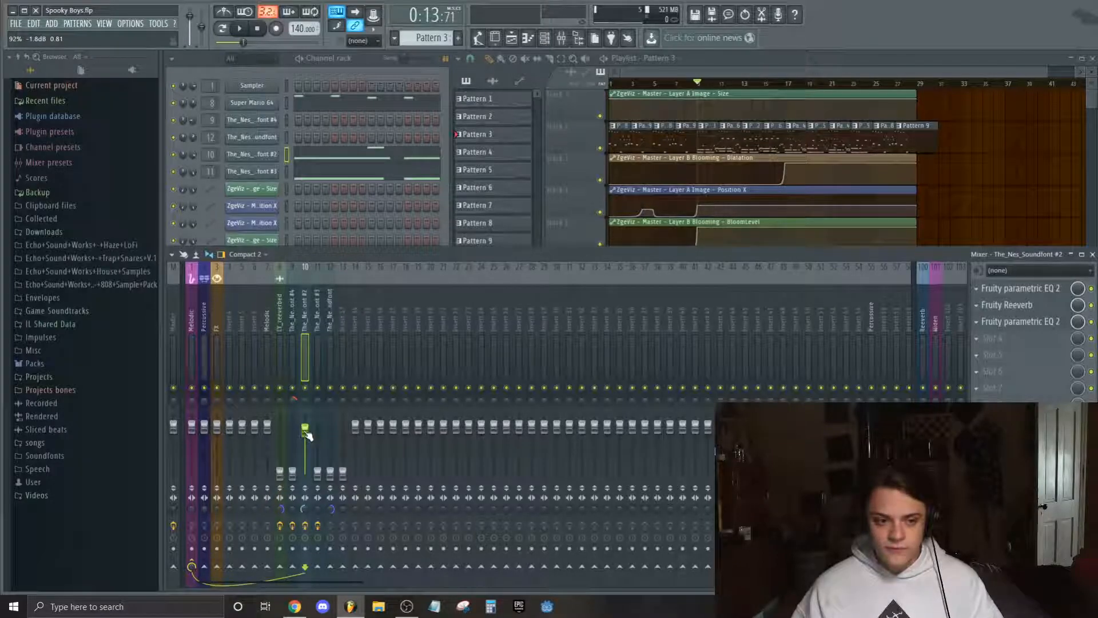
left_click(172, 318)
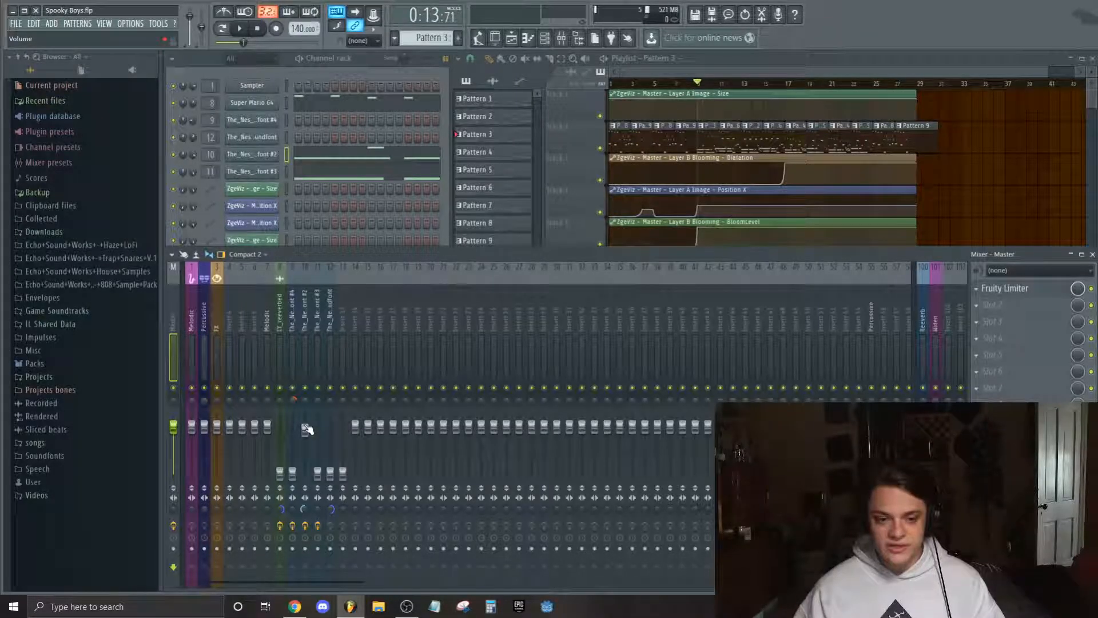
left_click(307, 429)
key("space")
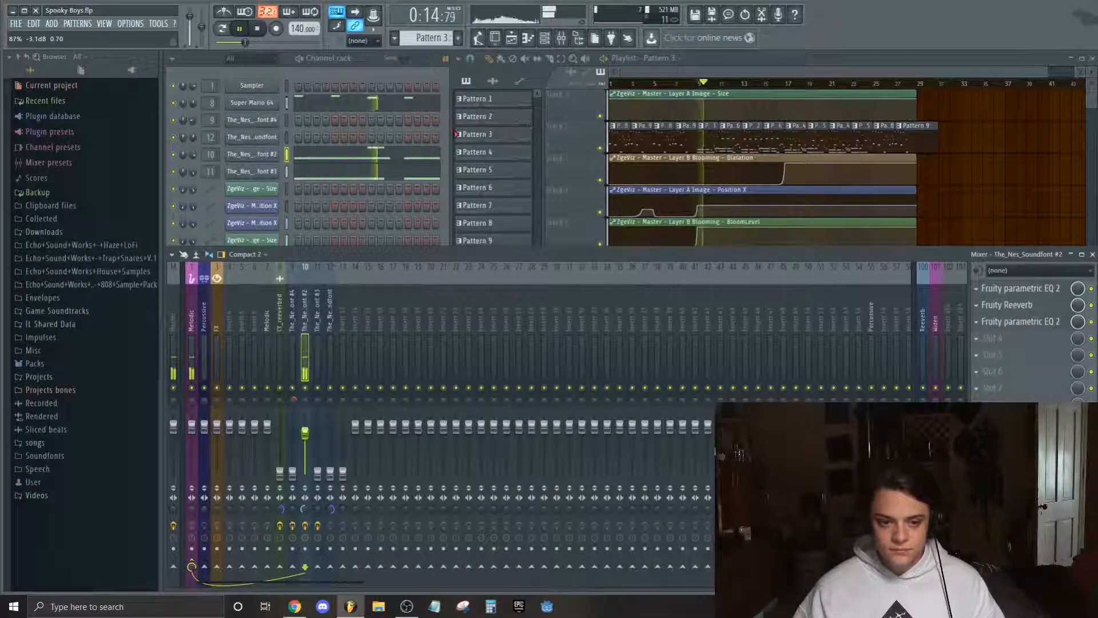
Raise the system volume during playback, and check the desktop audio level in OBS and the live stream in YouTube Studio.
key("XF86AudioRaiseVolume")
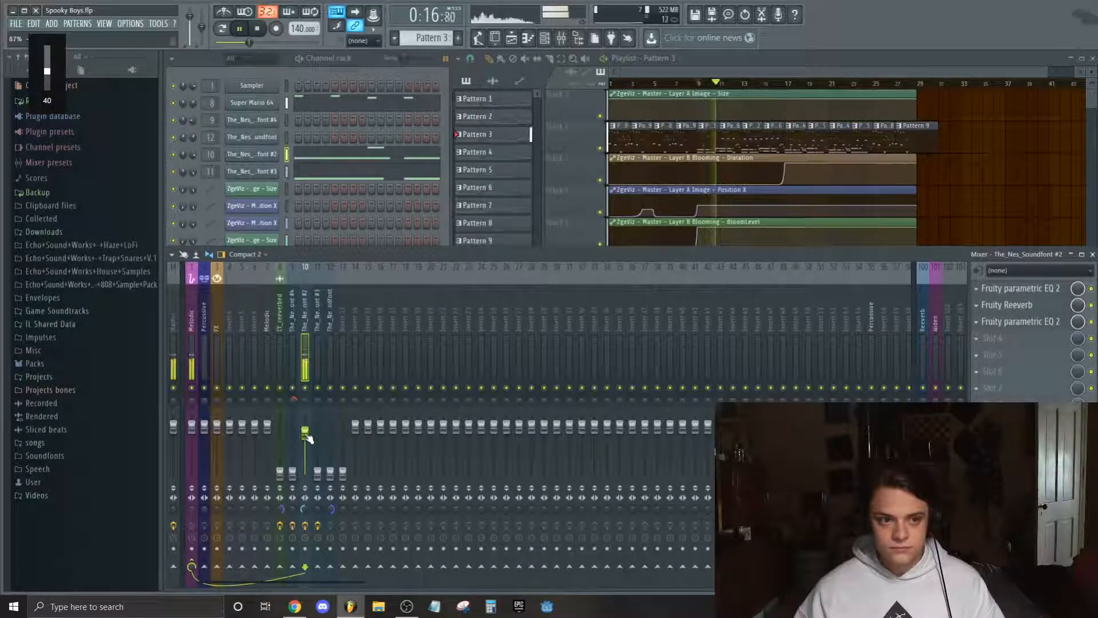
key("XF86AudioRaiseVolume")
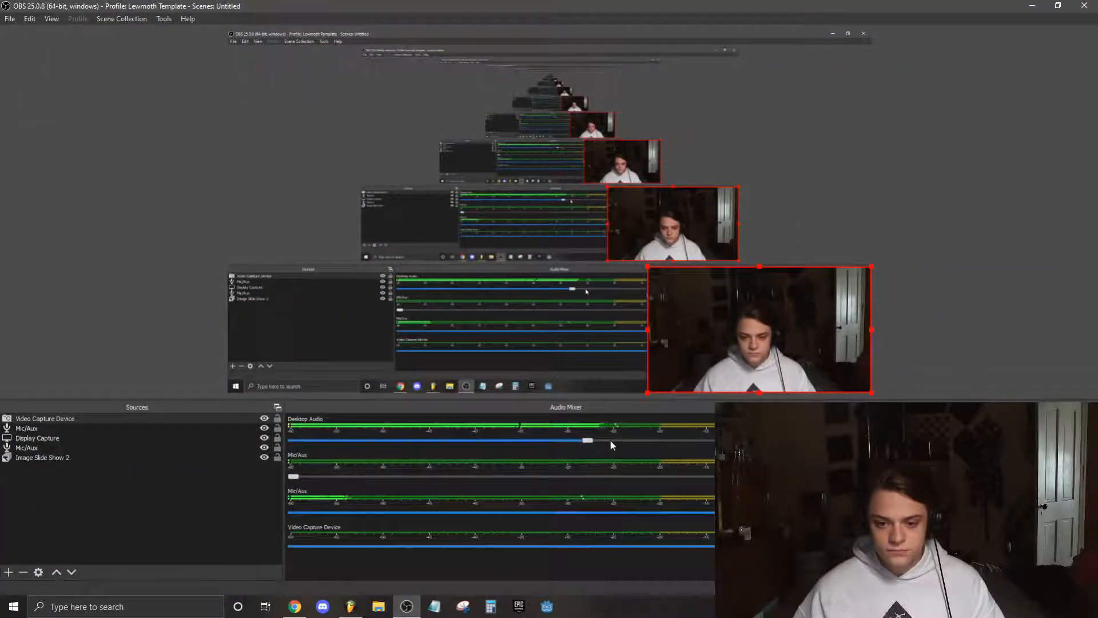
left_click(351, 606)
key("space")
left_click(295, 607)
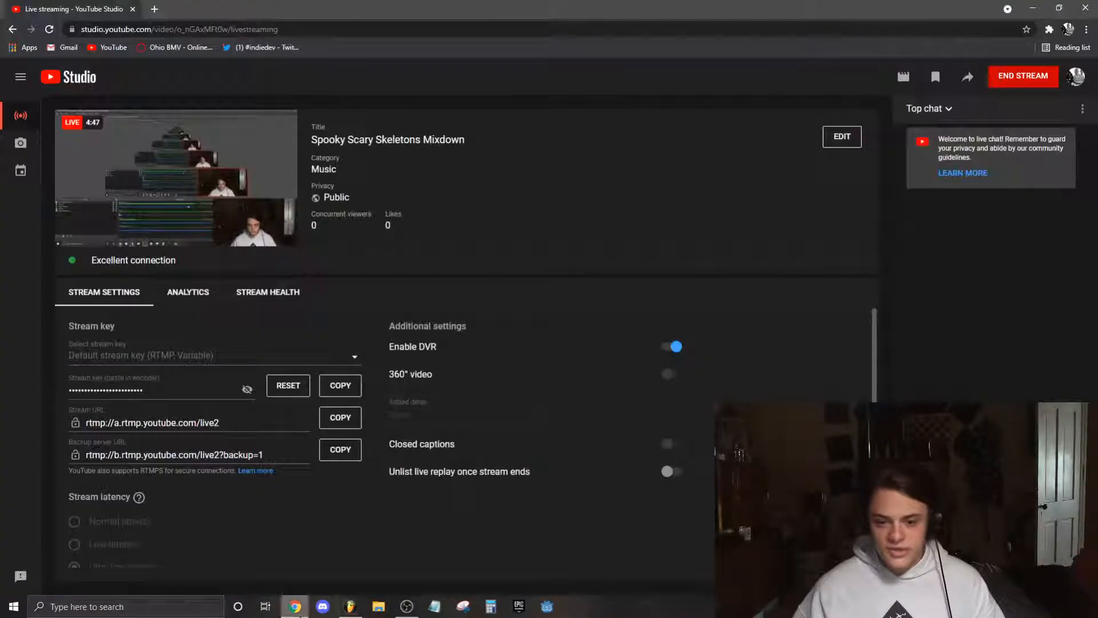
left_click(300, 615)
Replay the song from bar 9 and inspect the Fruity Reeverb settings on The_Nes_Soundfont #2.
key("space")
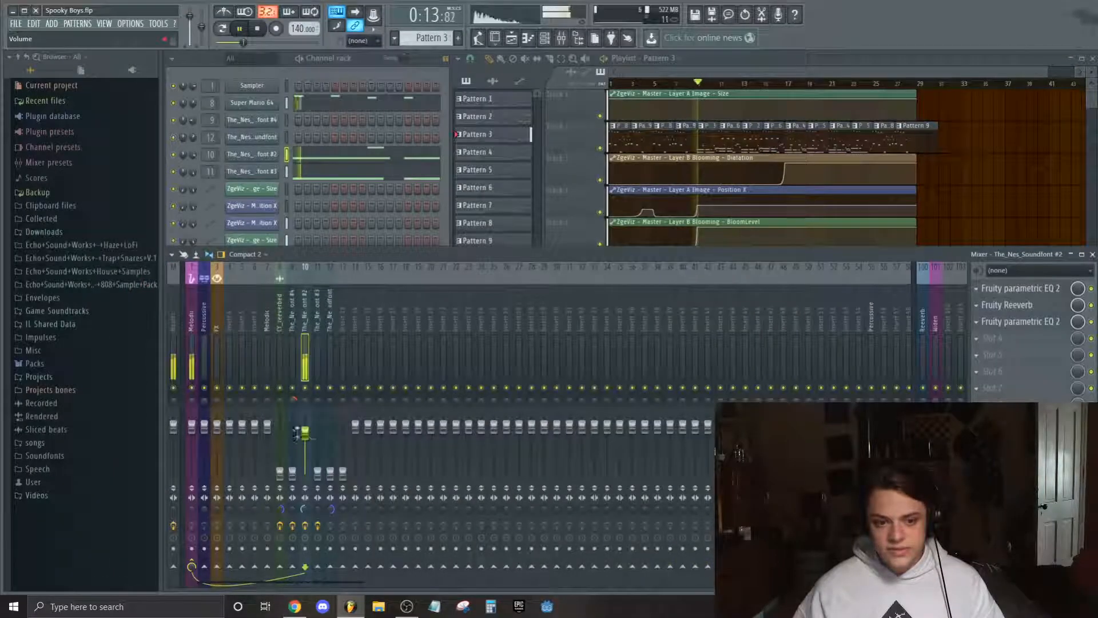
key("space")
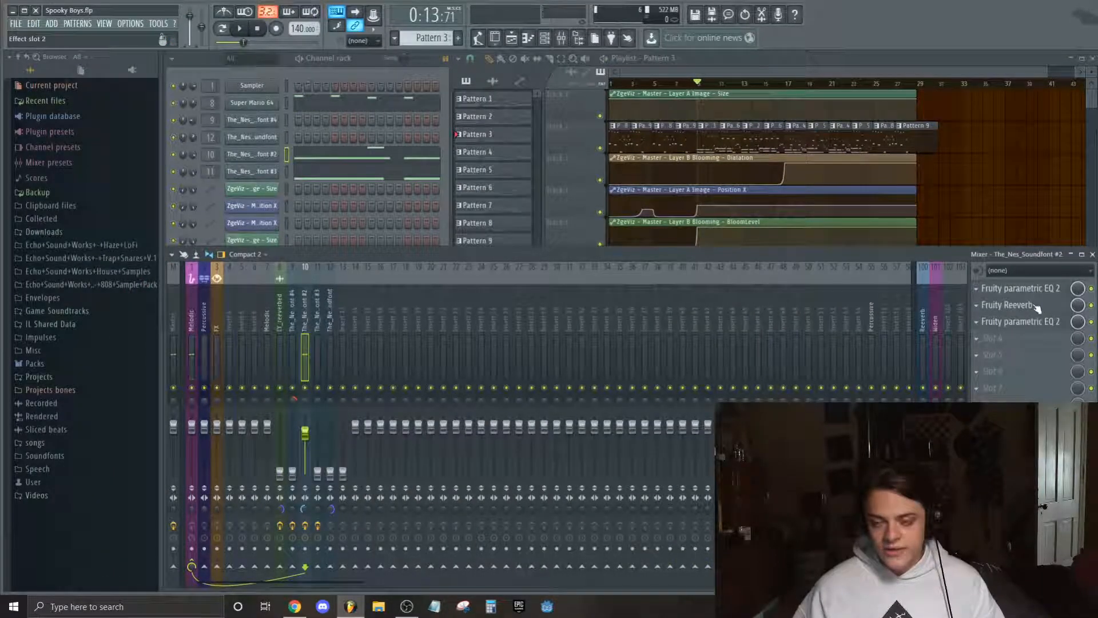
left_click(1035, 307)
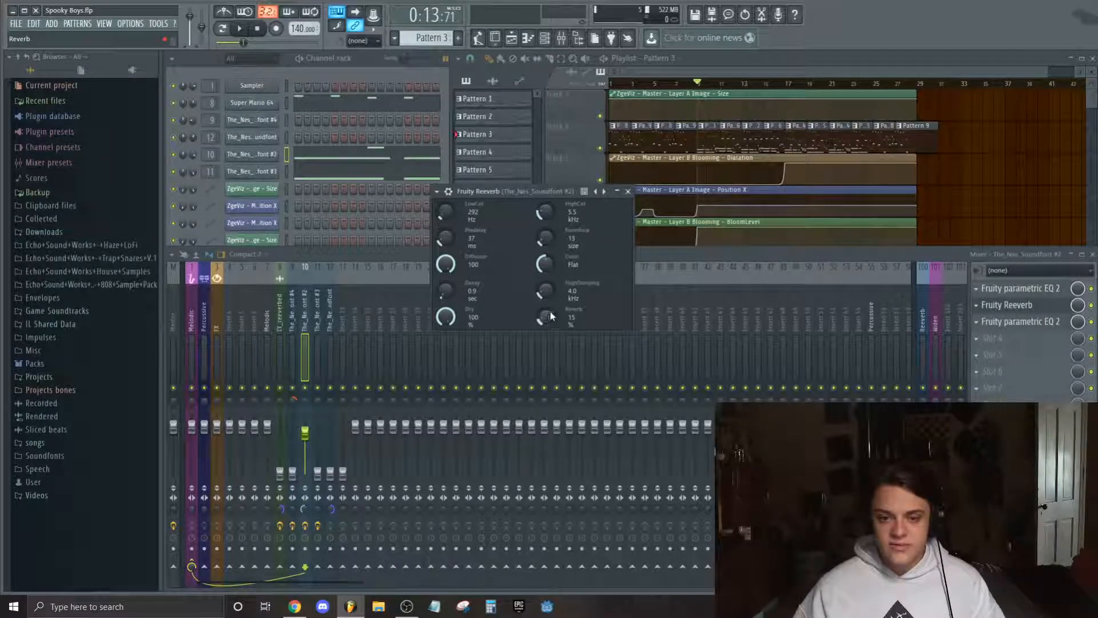
key("space")
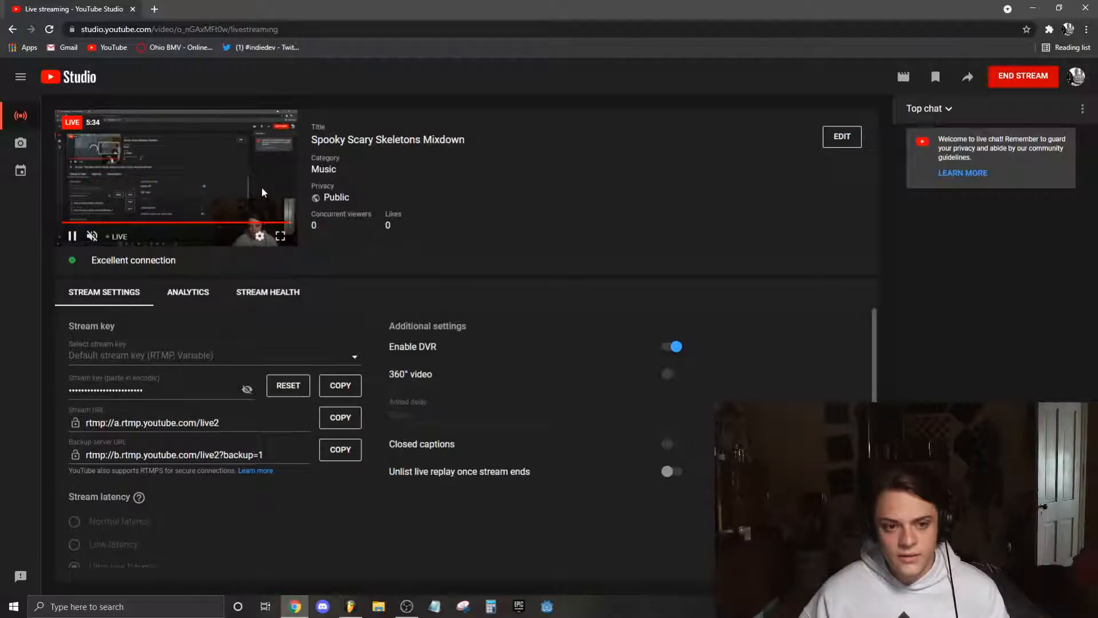
Switch from YouTube Studio back to FL Studio and raise The_Nes_Soundfont #3's volume fader to about mid-level, playing from bar 9.
mouse_move(407, 615)
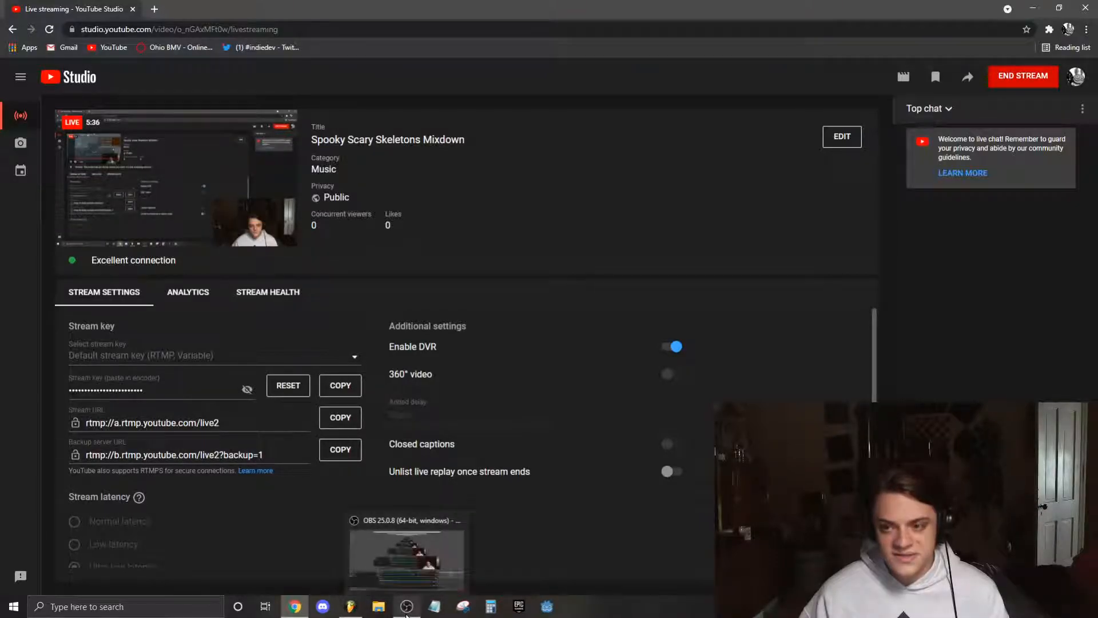
left_click(351, 608)
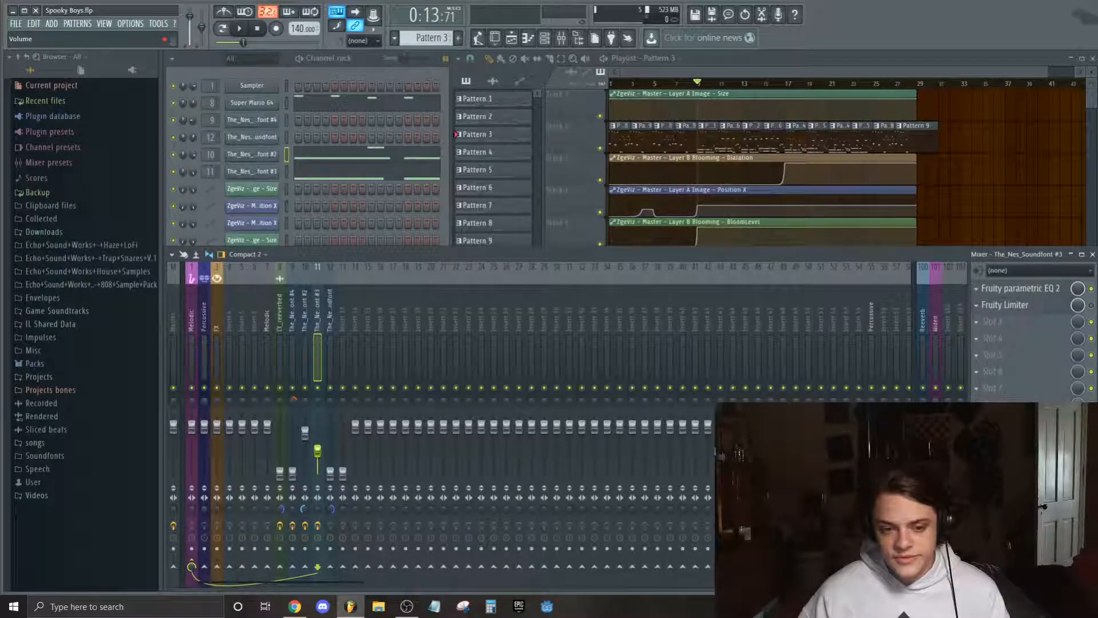
key("space")
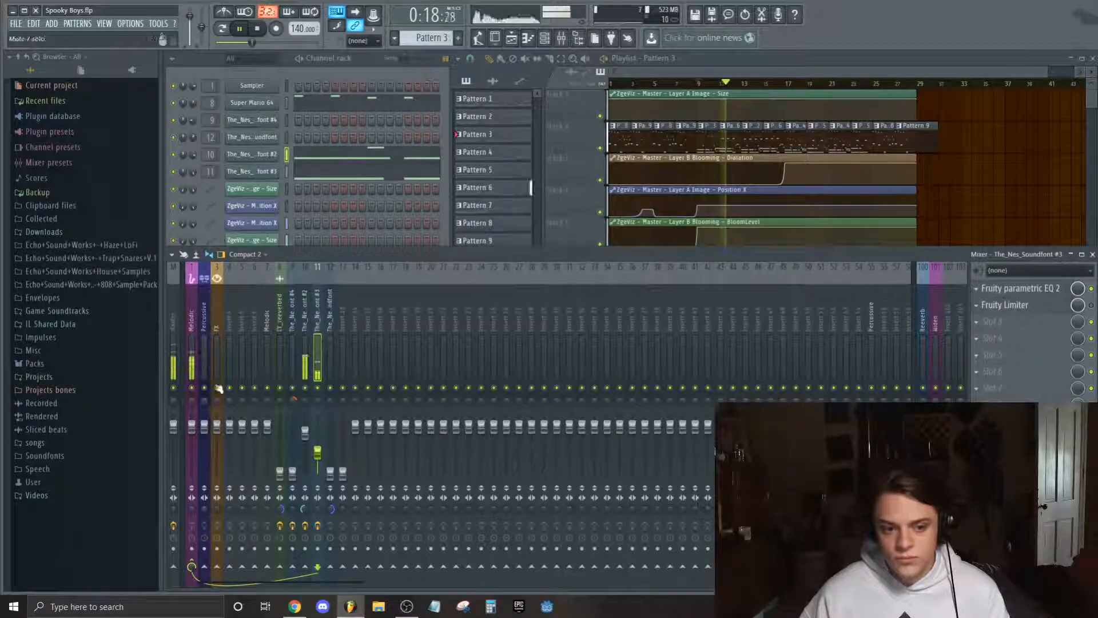
Open SPAN on the Master track, examine the spectrum while playing from bar 9, and close its window.
left_click(176, 337)
key("space")
left_click(1006, 422)
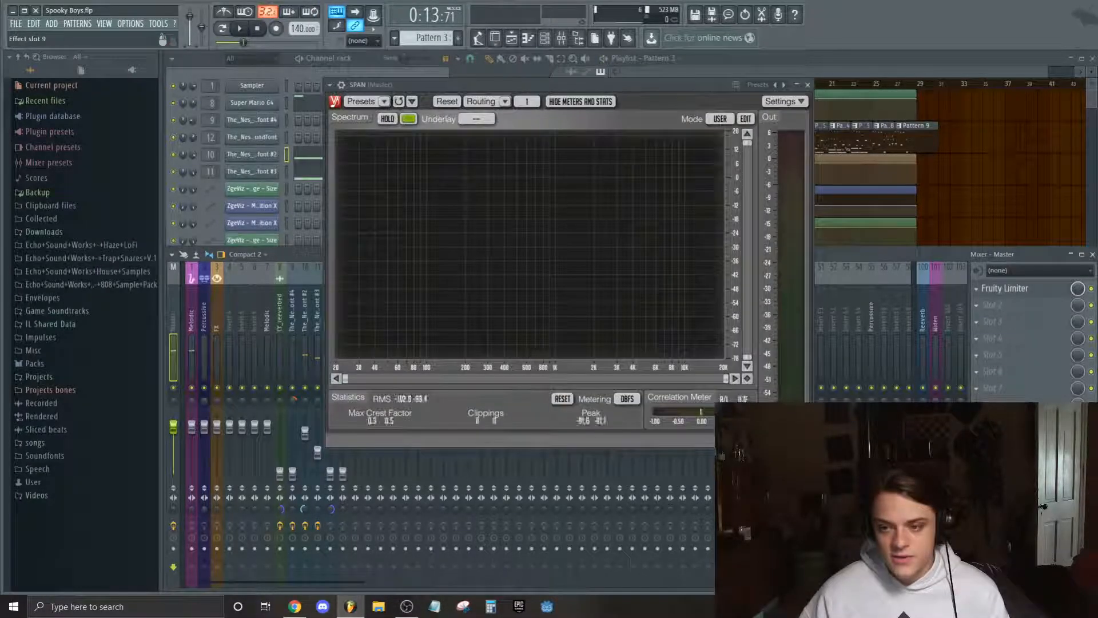
left_click_drag(590, 83, 826, 75)
key("space")
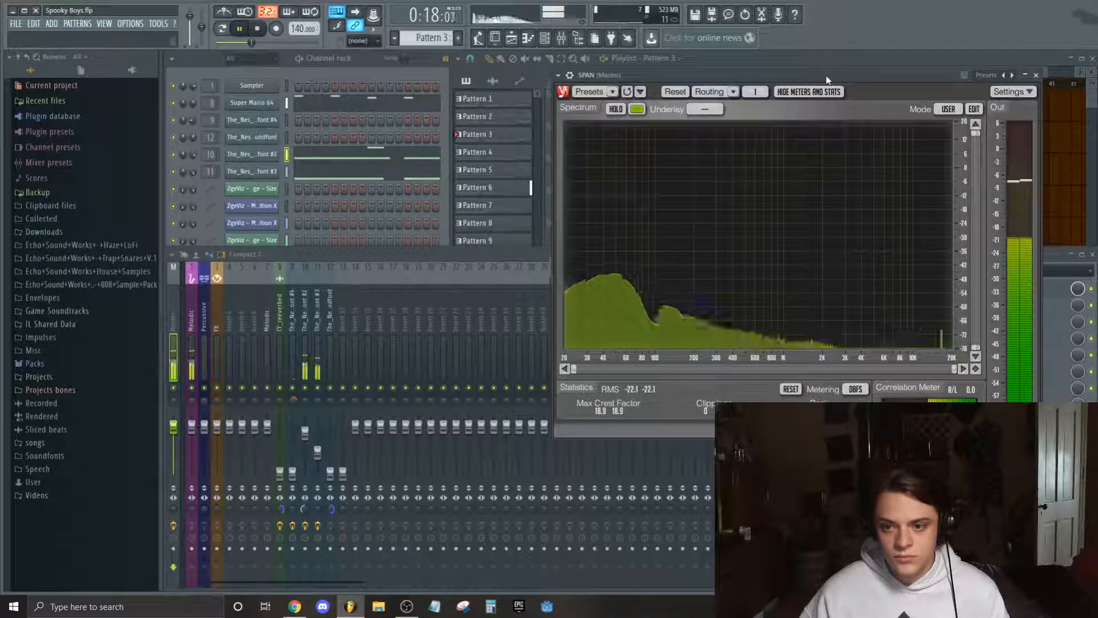
left_click_drag(826, 75, 729, 91)
key("space")
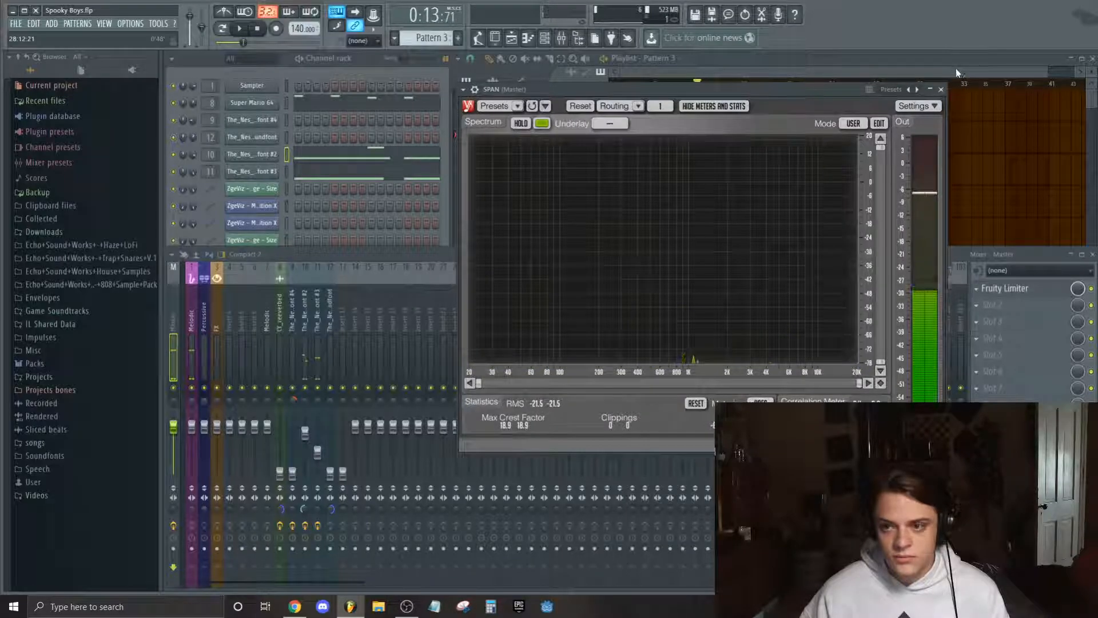
left_click(942, 90)
Adjust the stereo separation of The_Nes_Soundfont #3 and try a volume of about 54% on The_Nes_Soundfont in insert 12.
left_click(319, 508)
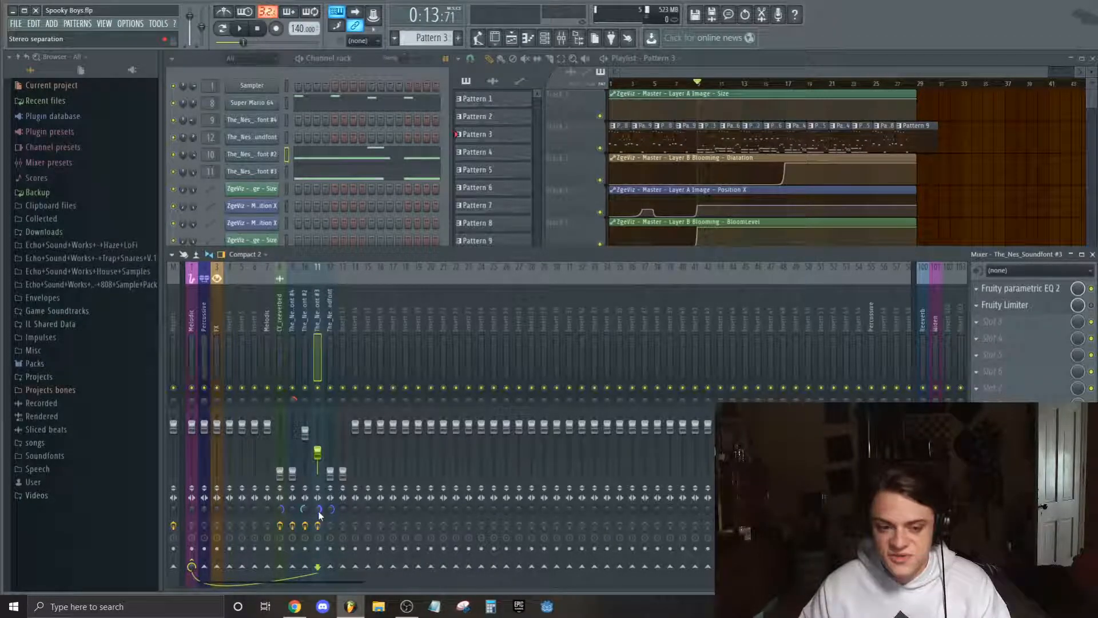
scroll(318, 511, "down", 2)
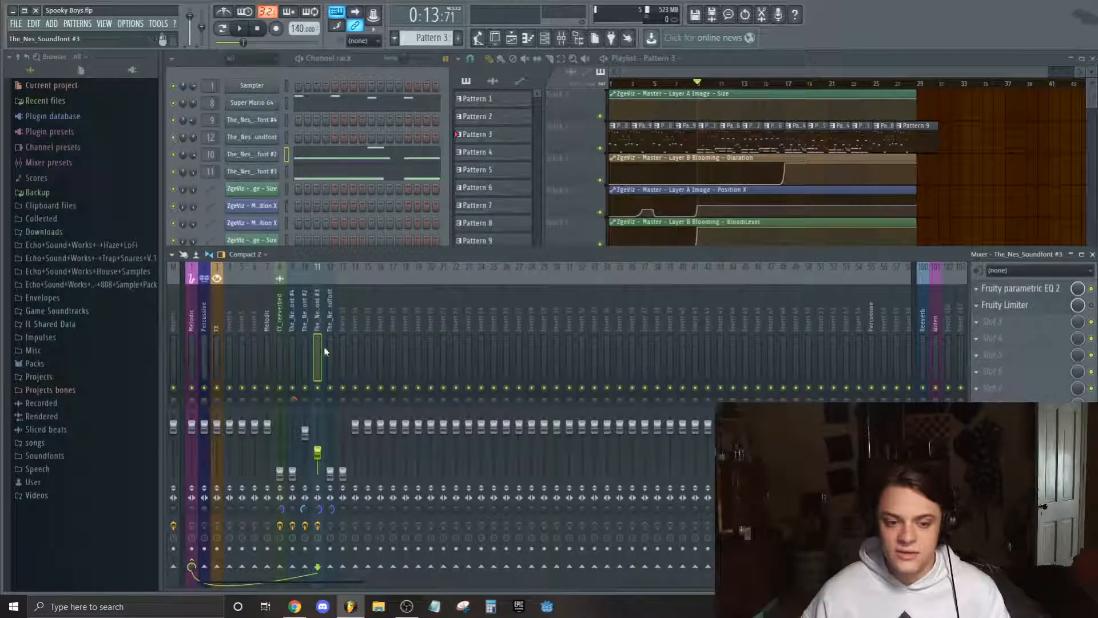
left_click(331, 472)
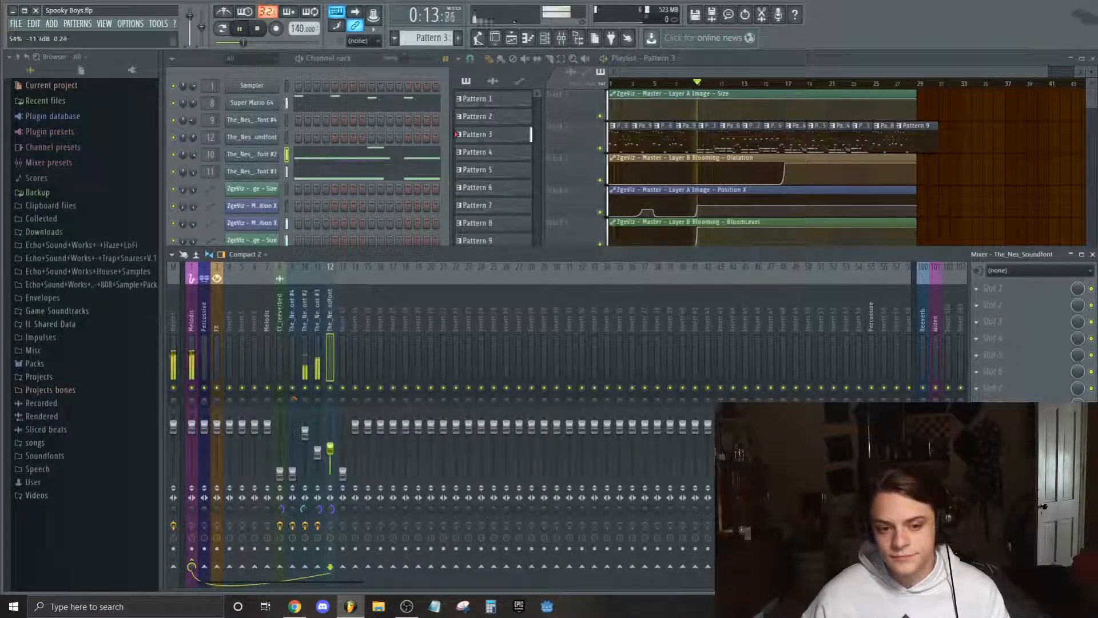
Raise the CY_reeverbed track's volume fader to about 89% (-2.7 dB) while playing the song from bar 9.
left_click(281, 474)
mouse_move(282, 456)
left_mouse_down()
mouse_move(280, 428)
mouse_move(282, 445)
left_mouse_up()
key("space")
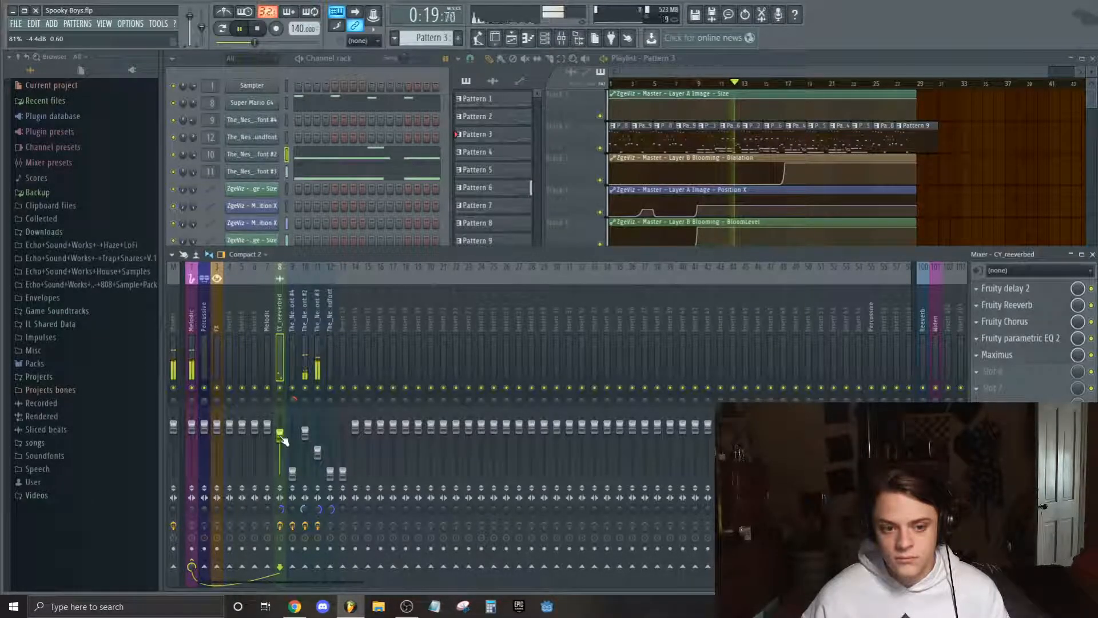
left_click_drag(281, 437, 280, 433)
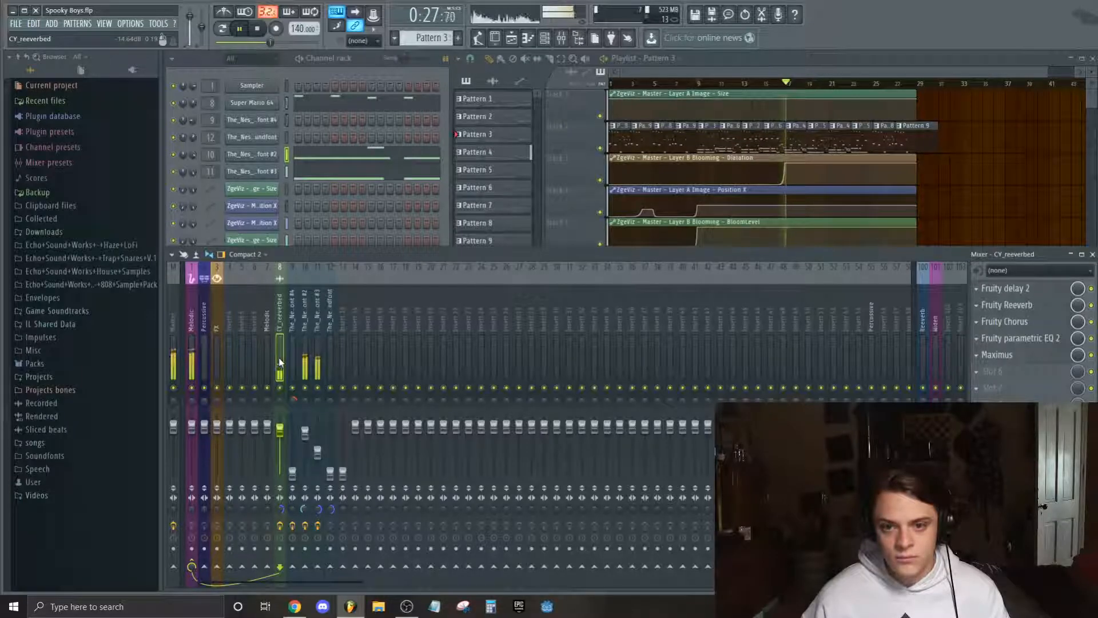
left_click_drag(279, 429, 279, 432)
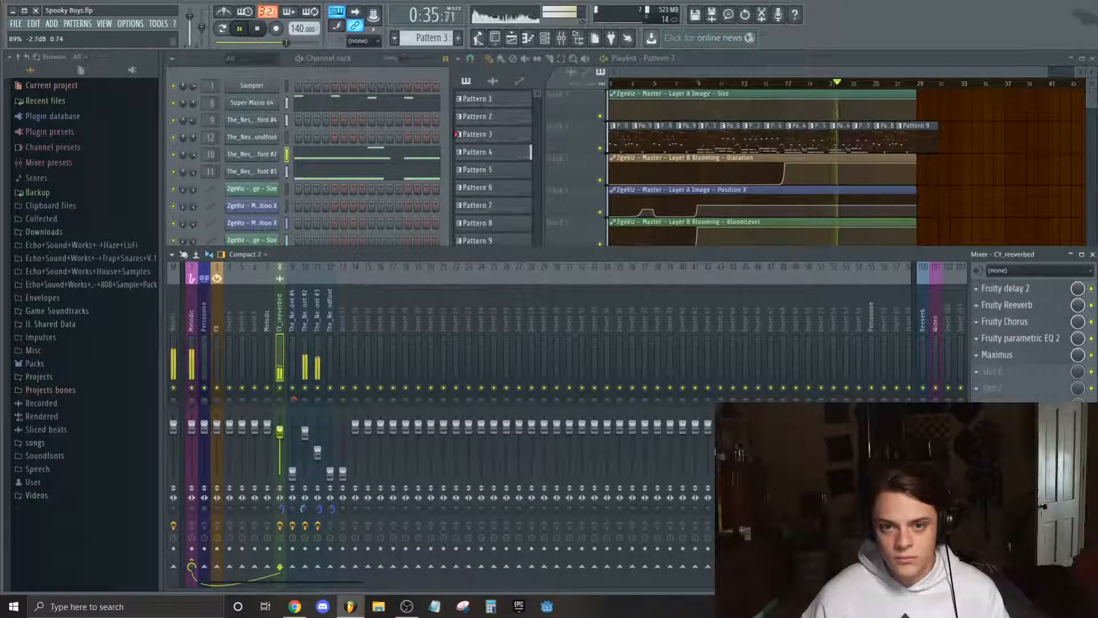
Reopen SPAN on the Master track, reposition its window and change the spectrum colour to orange.
left_click(172, 321)
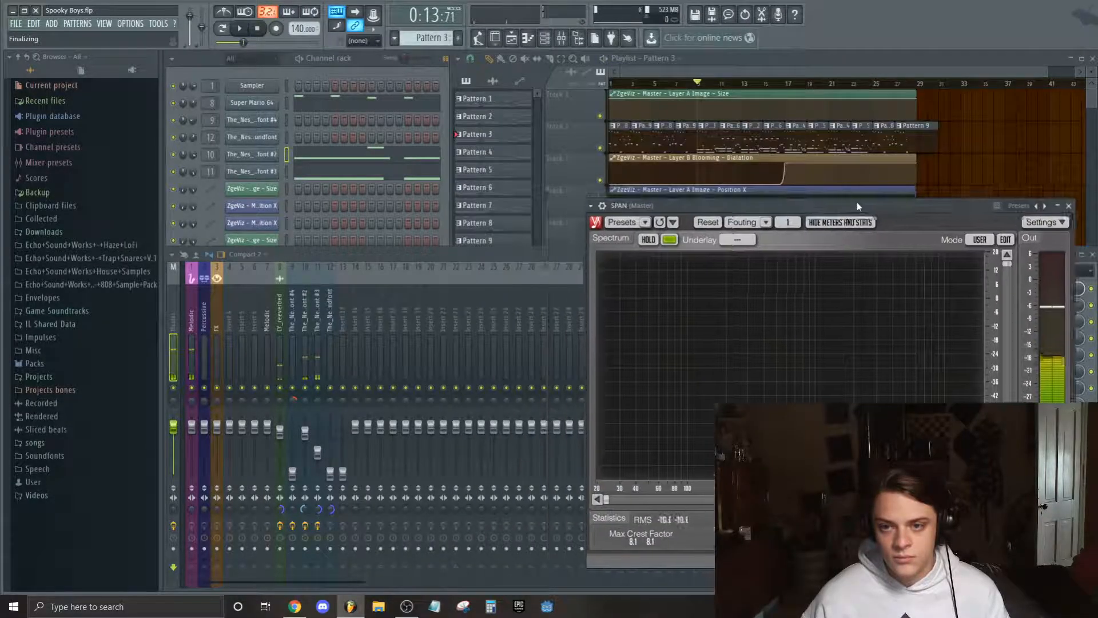
left_click_drag(796, 112, 677, 86)
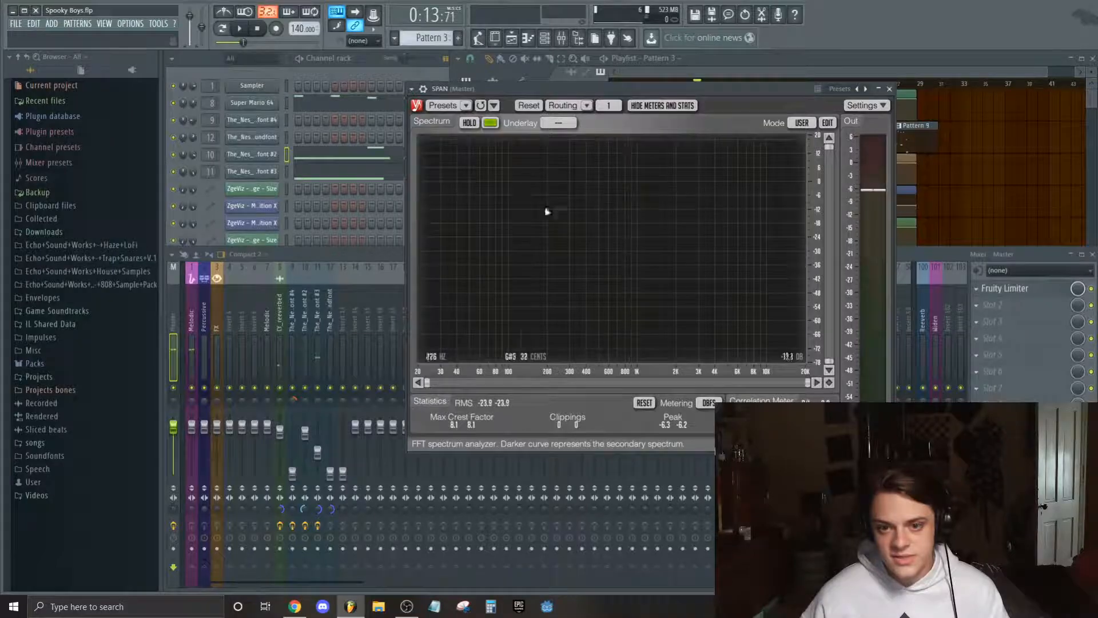
left_click(492, 124)
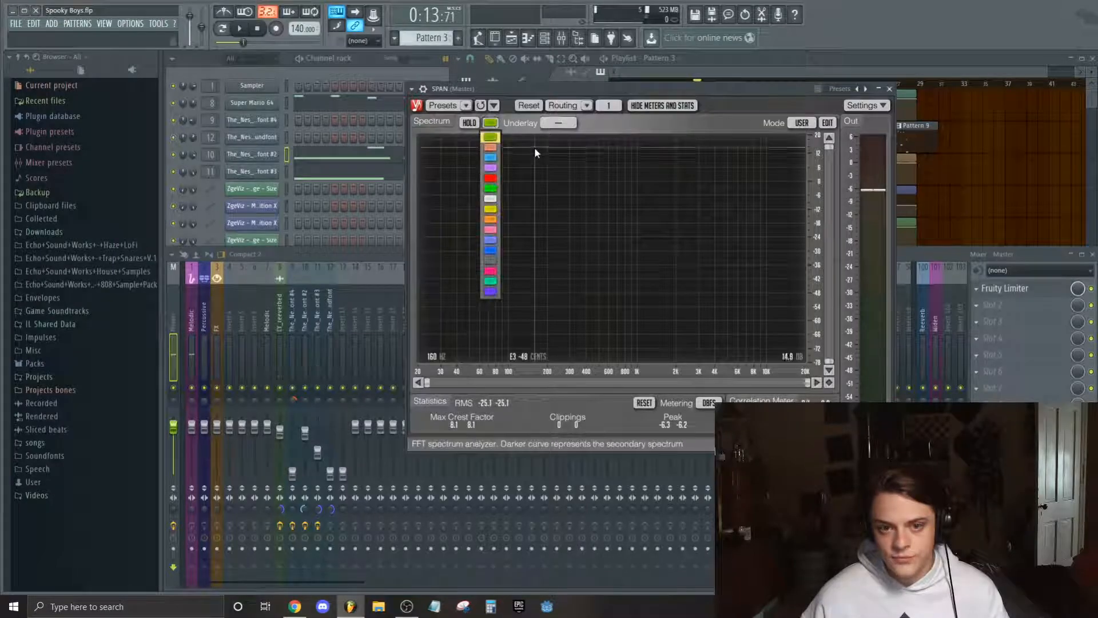
left_click(491, 148)
mouse_move(610, 88)
left_mouse_down()
mouse_move(427, 120)
mouse_move(689, 86)
mouse_move(570, 92)
left_mouse_up()
Play the song from bar 9 and examine the Master frequency spectrum and output level in SPAN.
key("space")
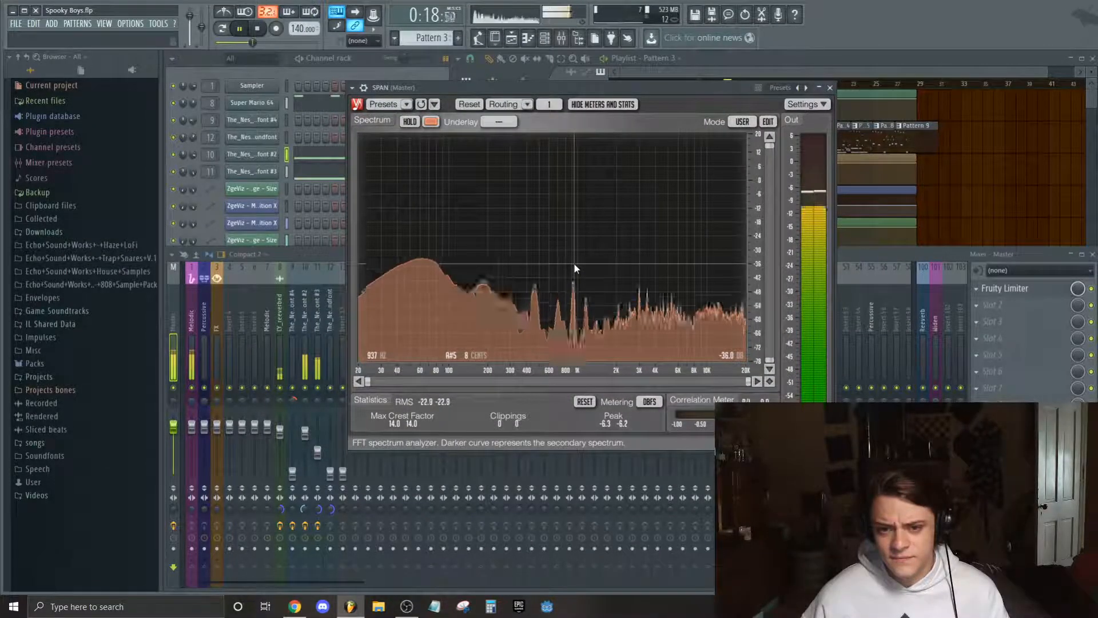
key("space")
left_click_drag(633, 90, 507, 73)
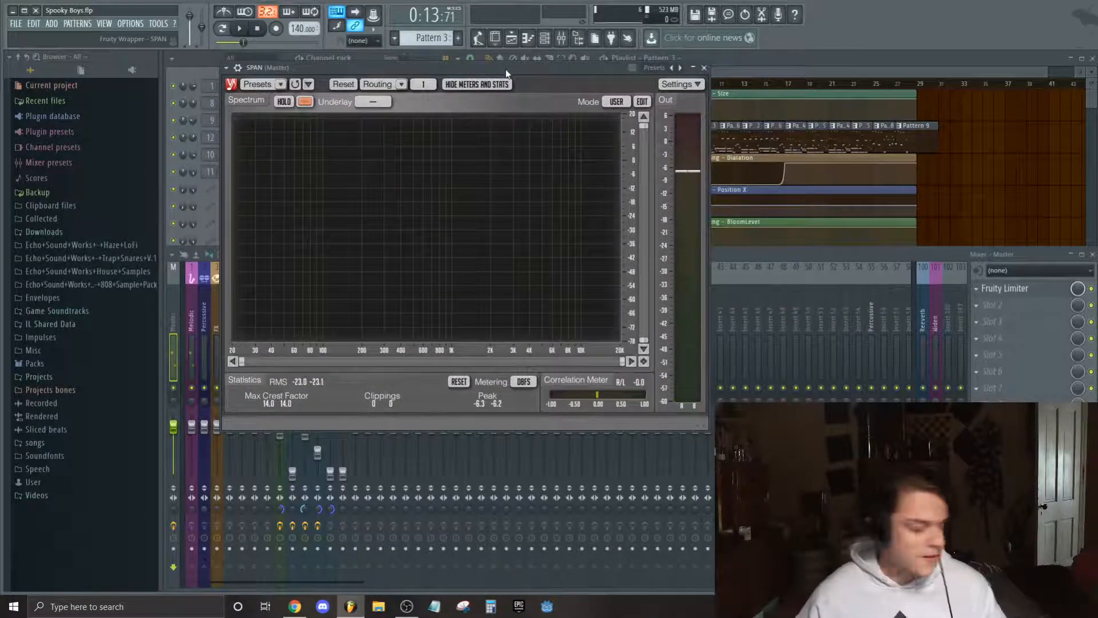
key("space")
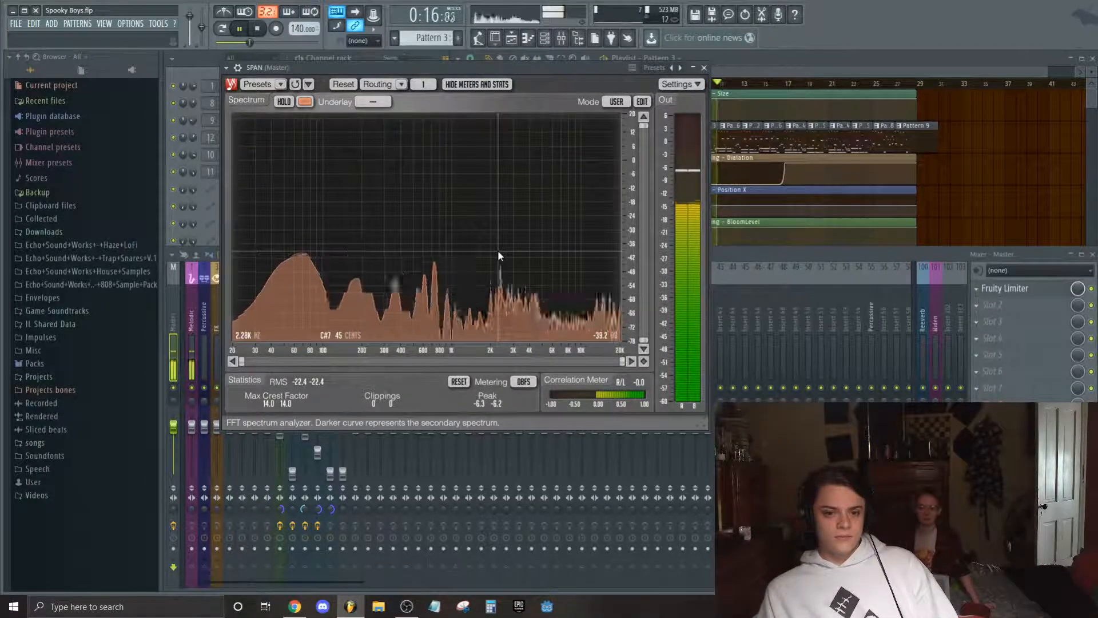
Play the song from bar 9 and from bar 17, examine the Master spectrum and output level, and close SPAN.
key("space")
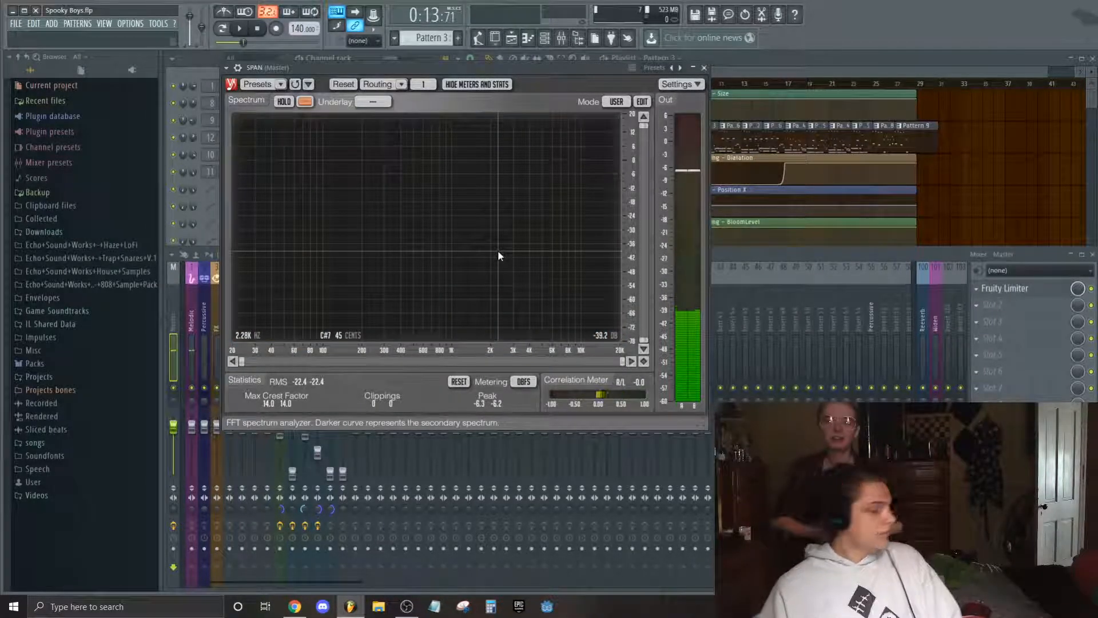
key("space")
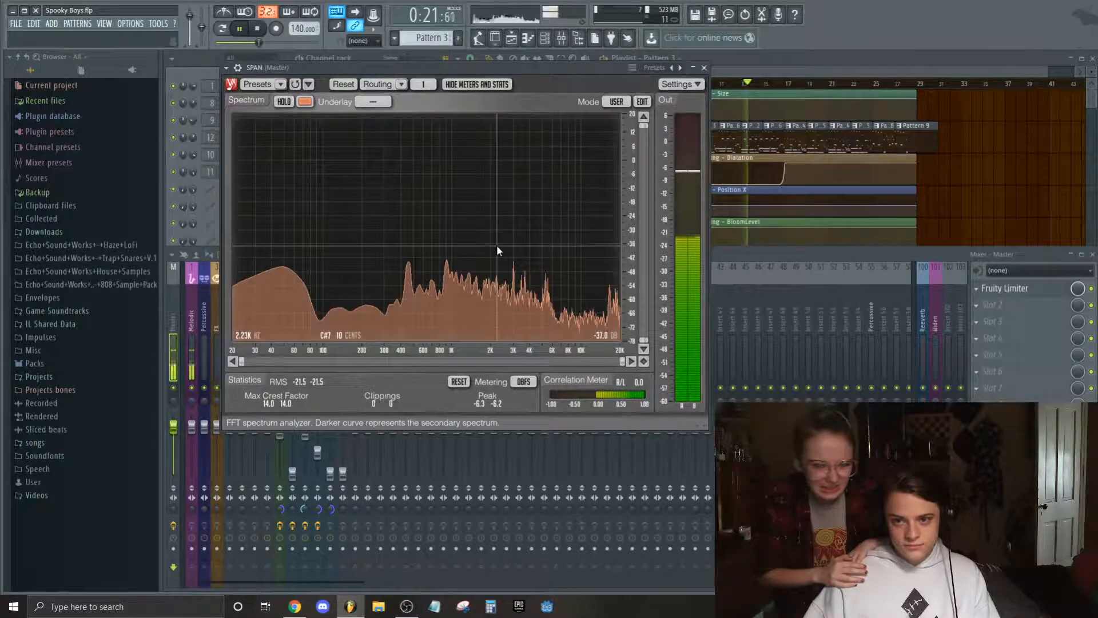
left_click(789, 90)
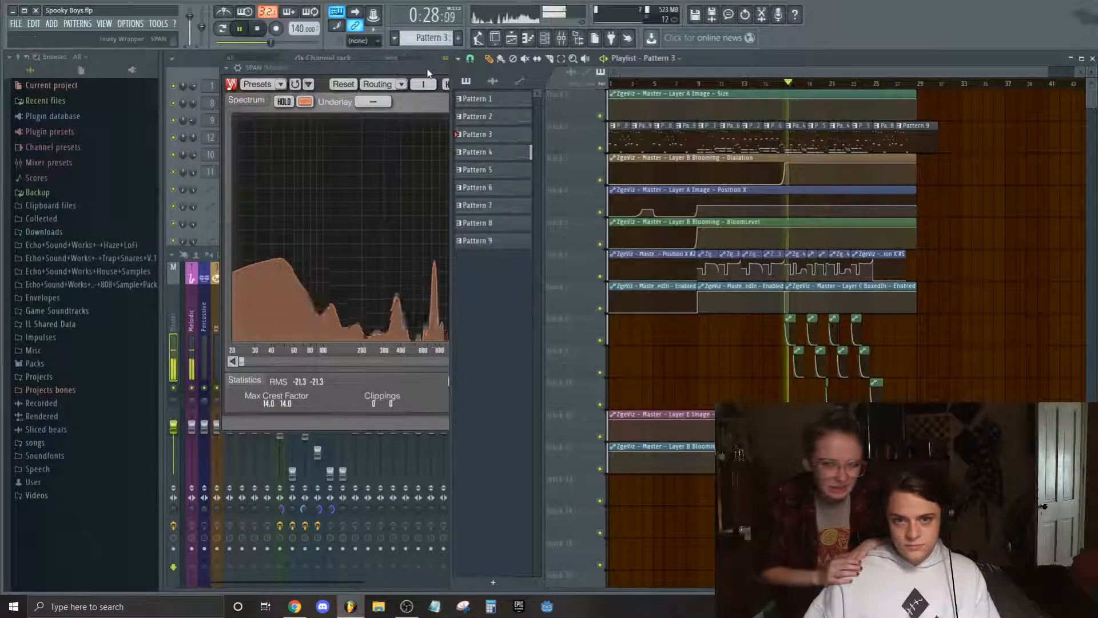
left_click(428, 72)
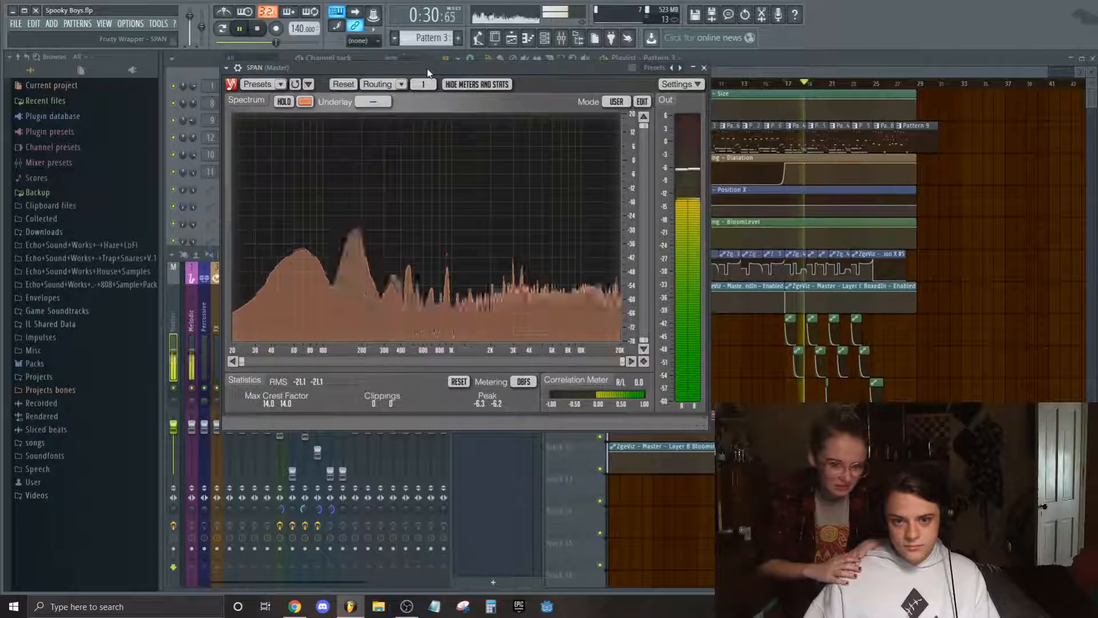
left_click(704, 68)
Try about 66% (-8.4 dB) volume on The_Nes_Soundfont in insert 12 and a raised fader on insert 13 during playback.
key("space")
key("space")
left_click_drag(296, 474, 330, 458)
key("space")
key("space")
left_click_drag(330, 458, 330, 474)
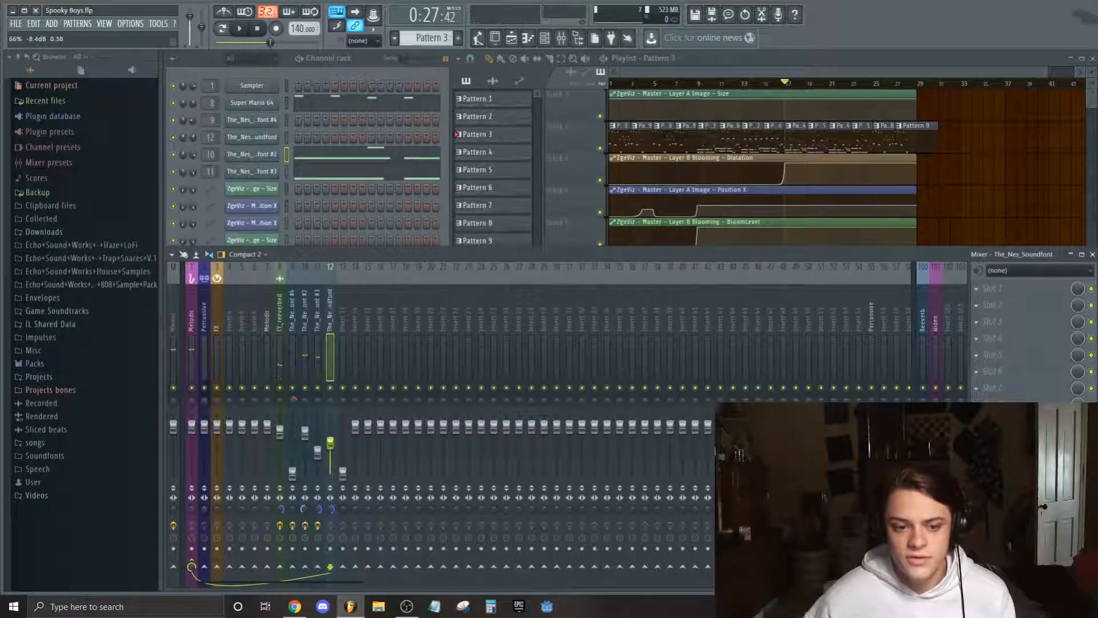
left_click(343, 473)
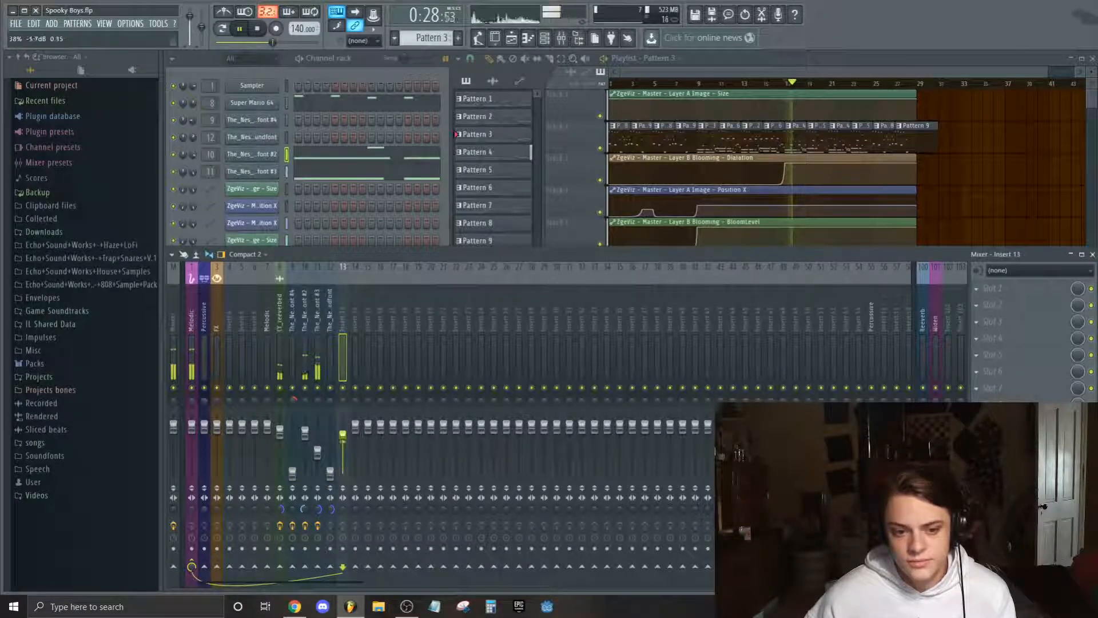
key("space")
left_click(686, 83)
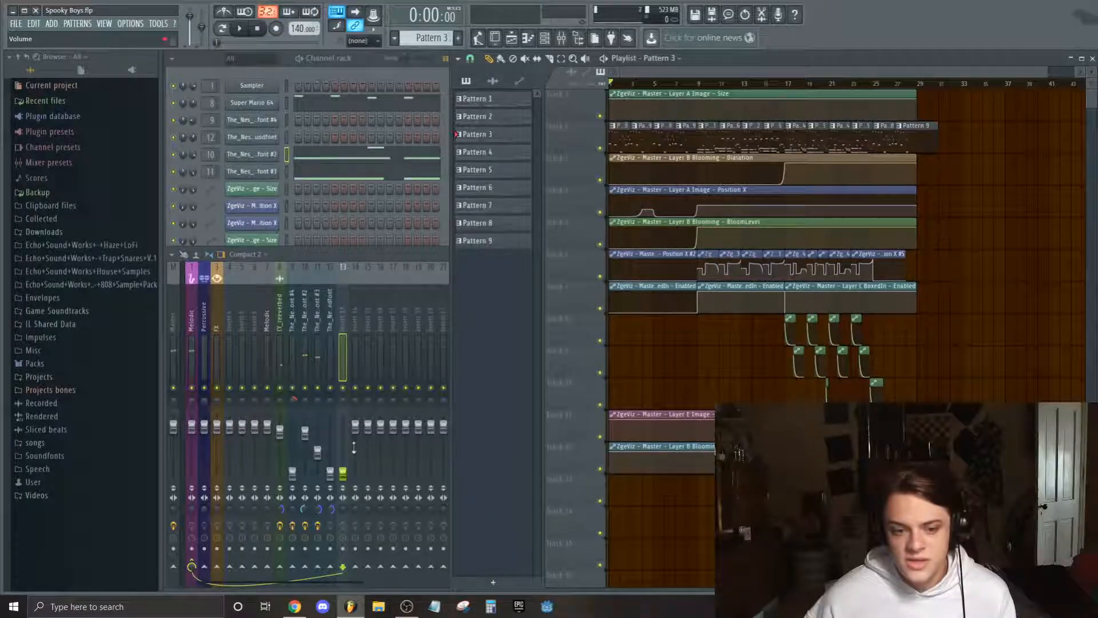
Raise The_Nes_Soundfont's fader in insert 12 close to the neighbouring tracks' level, comparing the intro with bar 9.
left_click(331, 472)
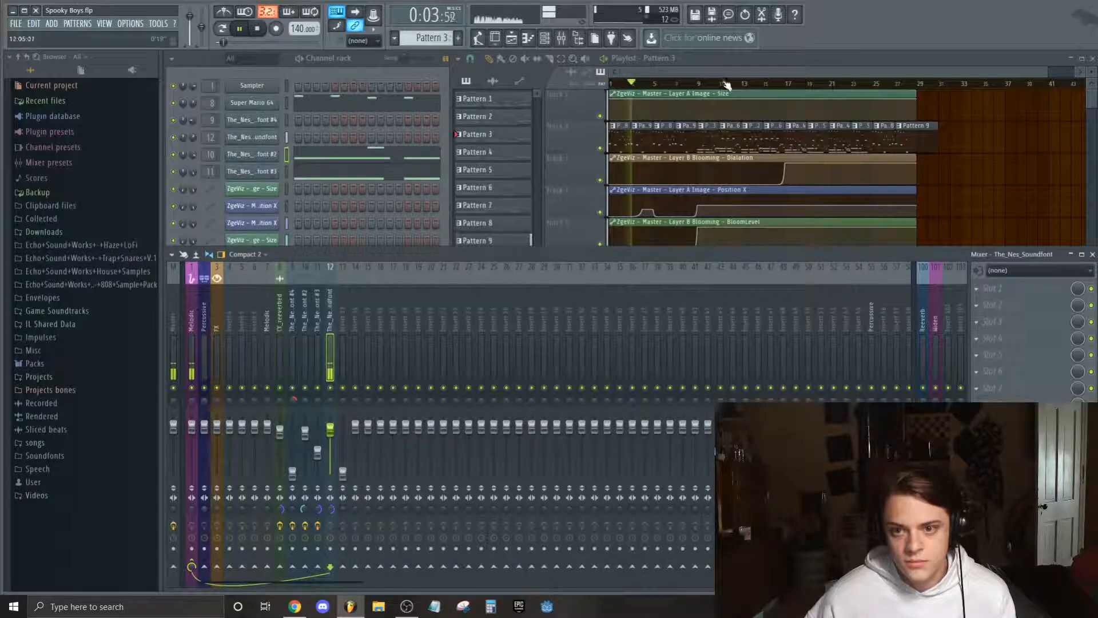
left_click(699, 85)
left_click(612, 84)
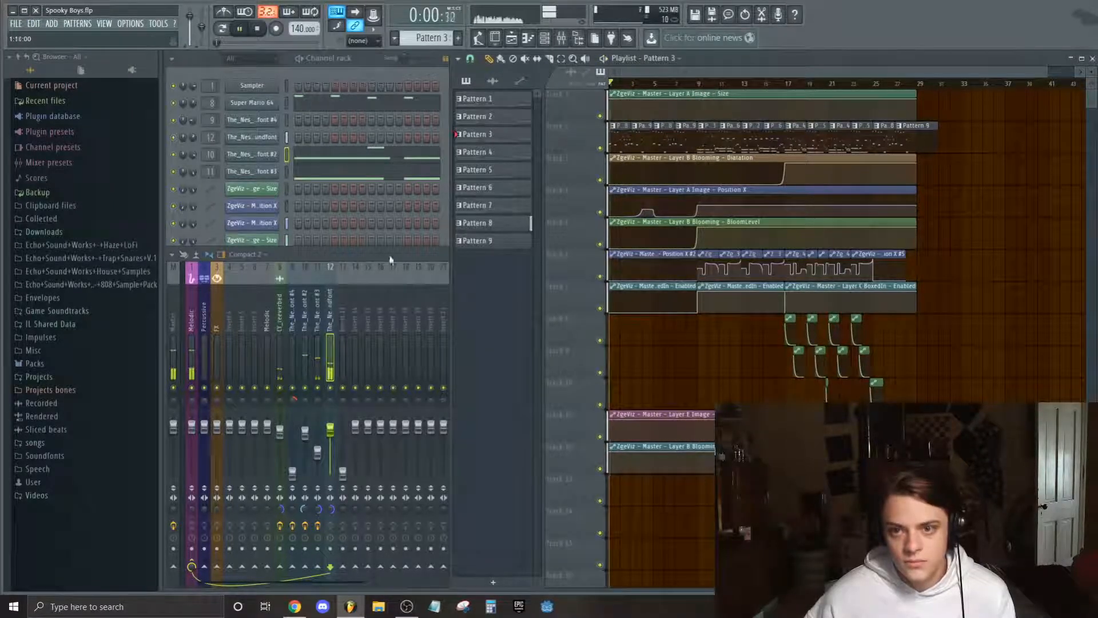
left_click(331, 429)
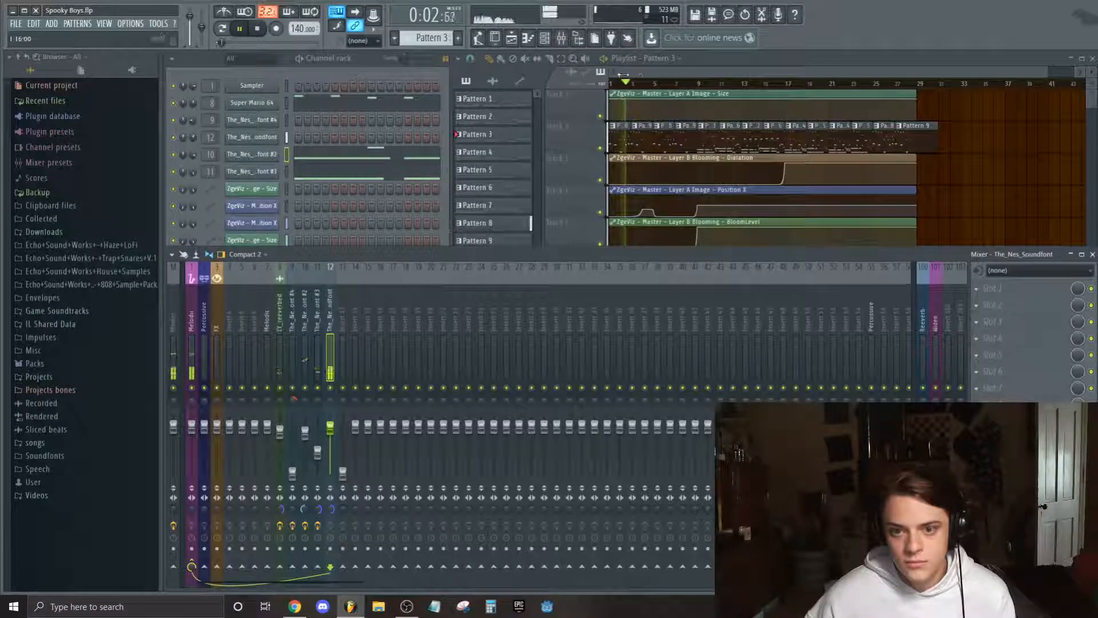
left_click(695, 86)
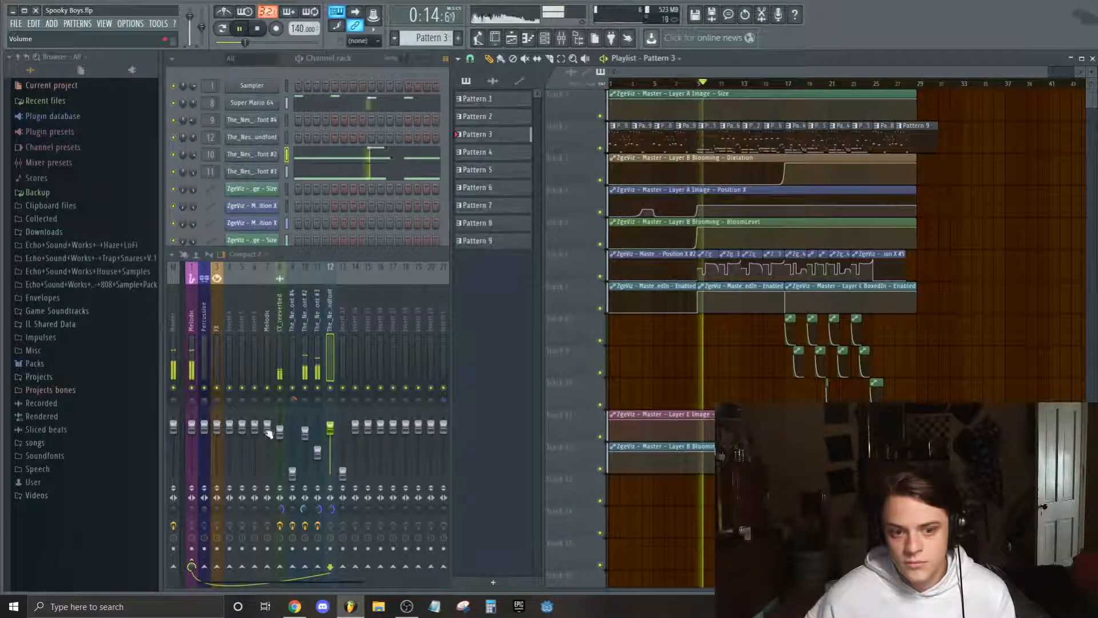
left_click(613, 85)
left_click(366, 393)
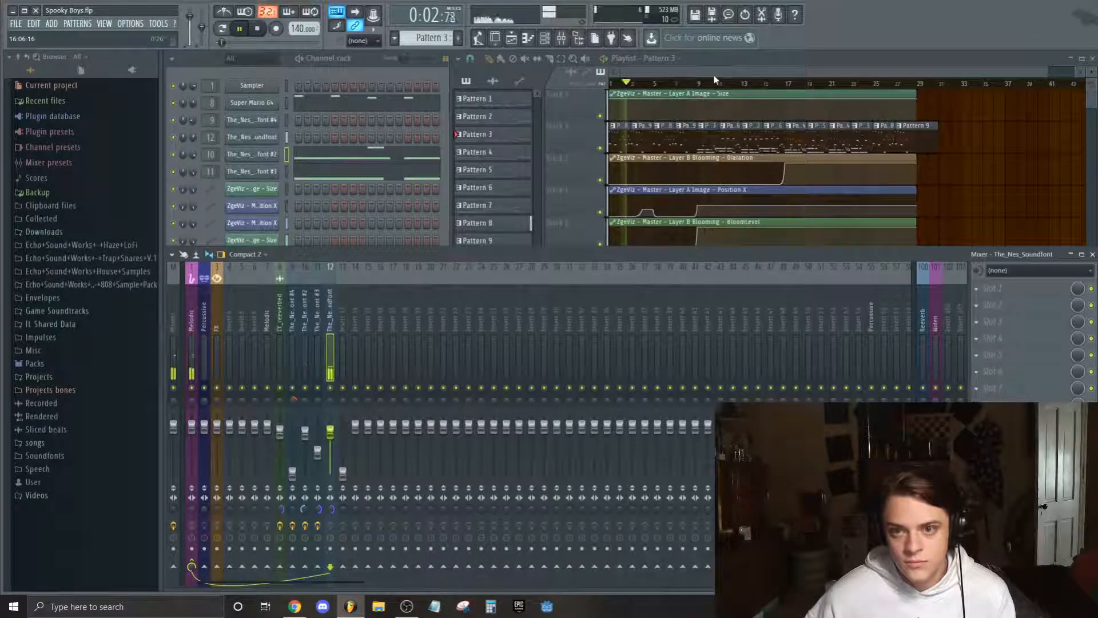
Fine-tune The_Nes_Soundfont's fader in insert 12 while comparing the section at bar 9 with the song's opening.
left_click(697, 86)
key("space")
left_click(611, 85)
key("space")
left_click(337, 442)
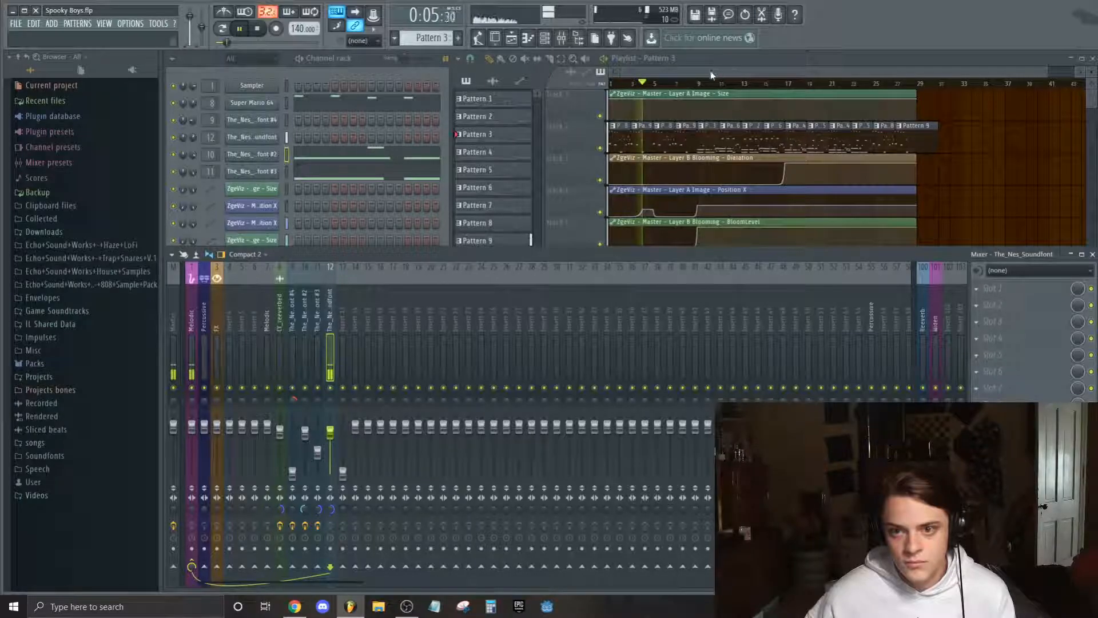
left_click(698, 85)
key("space")
key("space")
Solo The_Nes_Soundfont in insert 12 and audition it from the song's start.
left_click(173, 320)
key("space")
left_click(330, 356)
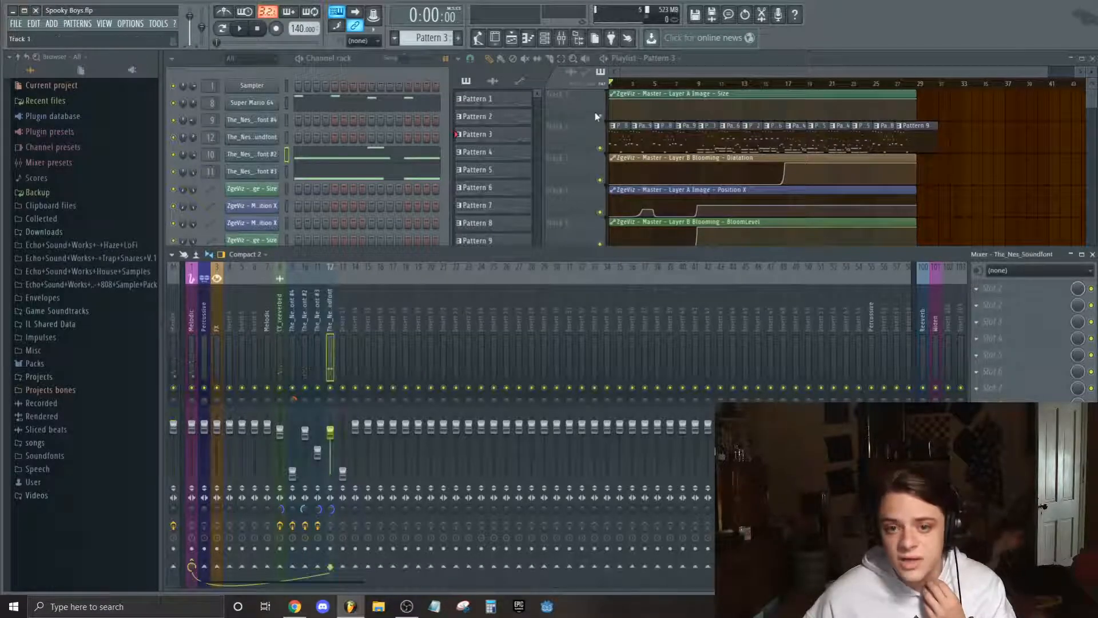
right_click(330, 388)
key("space")
key("space")
Open SPAN on the Master track, move its window off the mixer and examine the soloed soundfont's spectrum during playback.
left_click(172, 309)
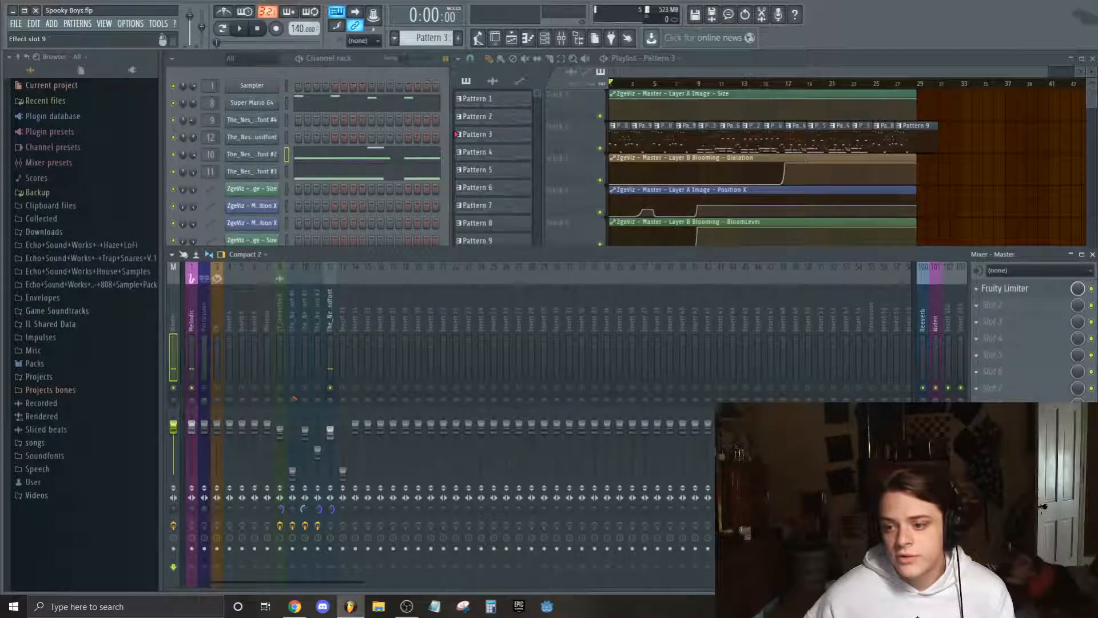
left_click(1001, 437)
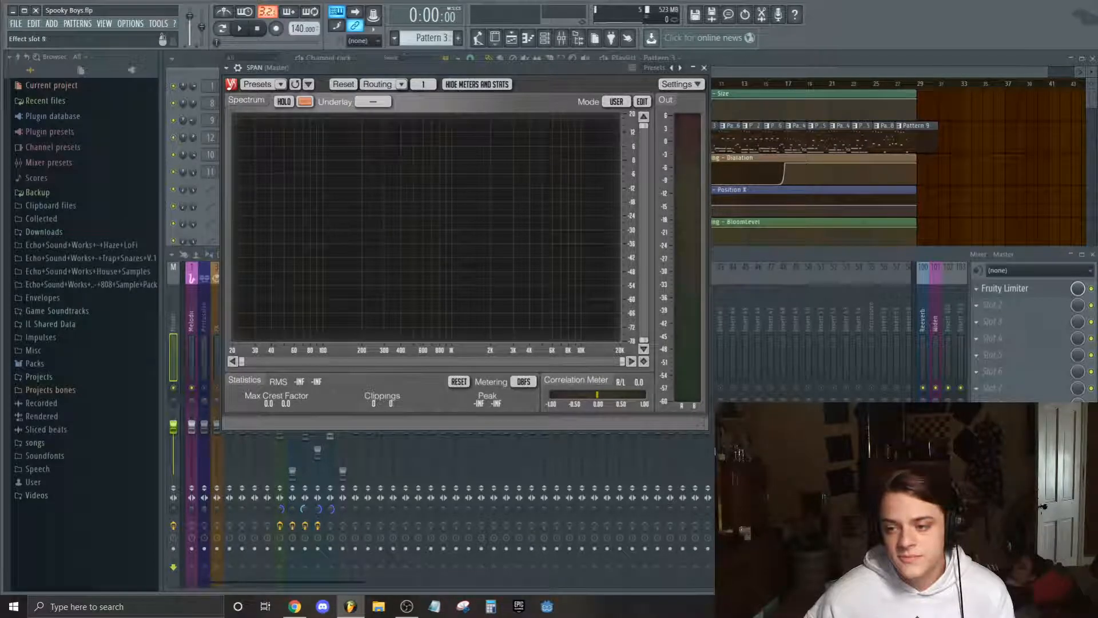
left_click(1001, 422)
left_click(1001, 422)
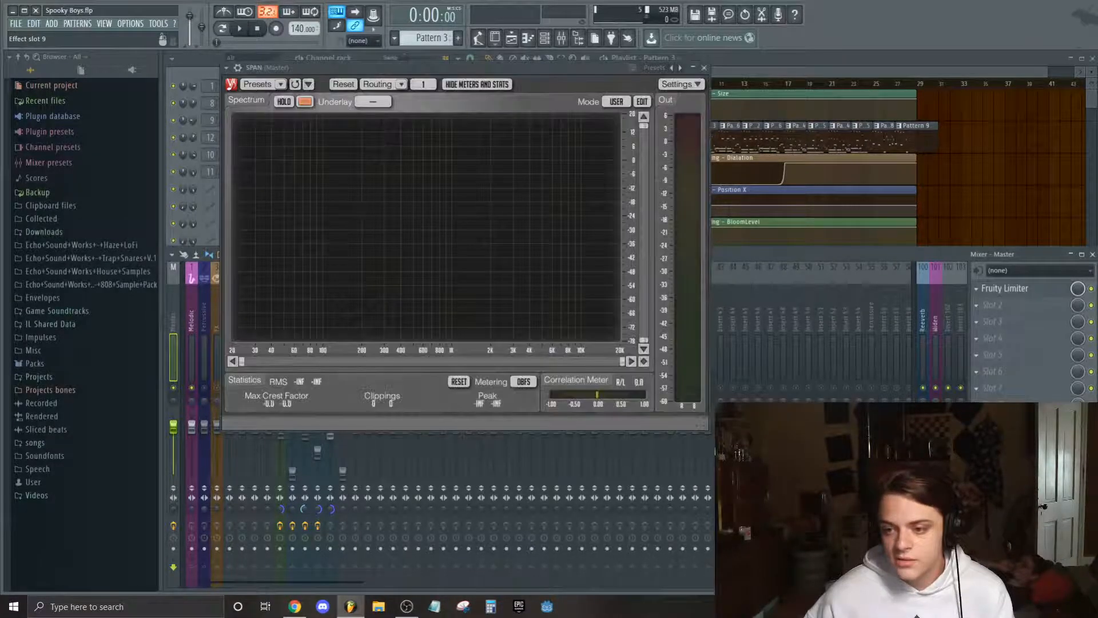
left_click_drag(460, 72, 799, 71)
key("space")
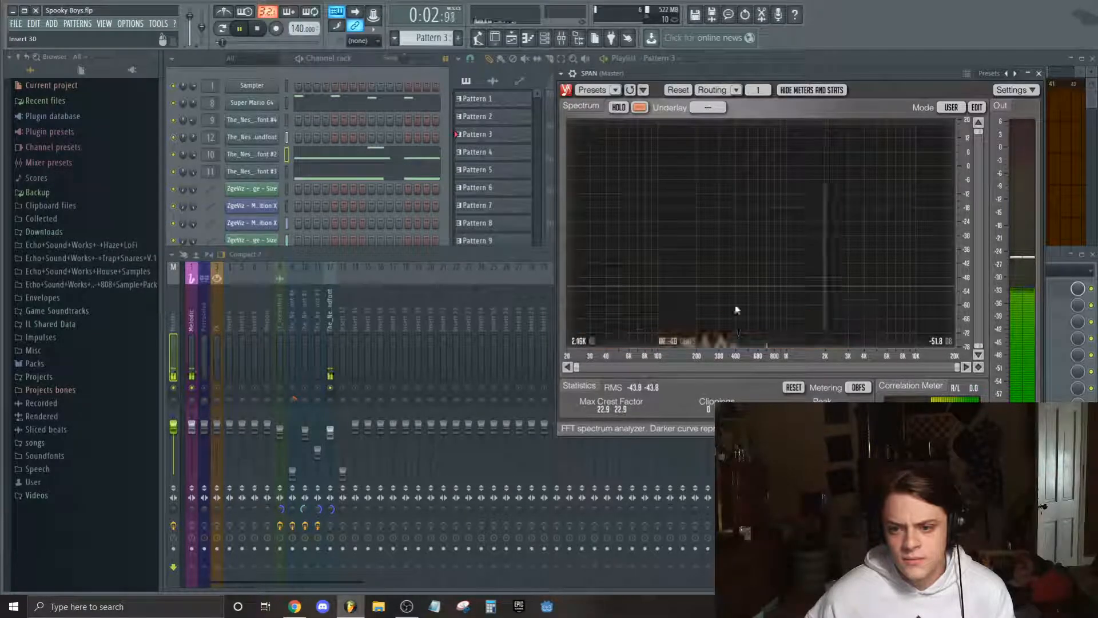
Add Fruity parametric EQ 2 to The_Nes_Soundfont in insert 12 and arrange its window beside SPAN.
left_click(331, 349)
key("space")
left_click(991, 290)
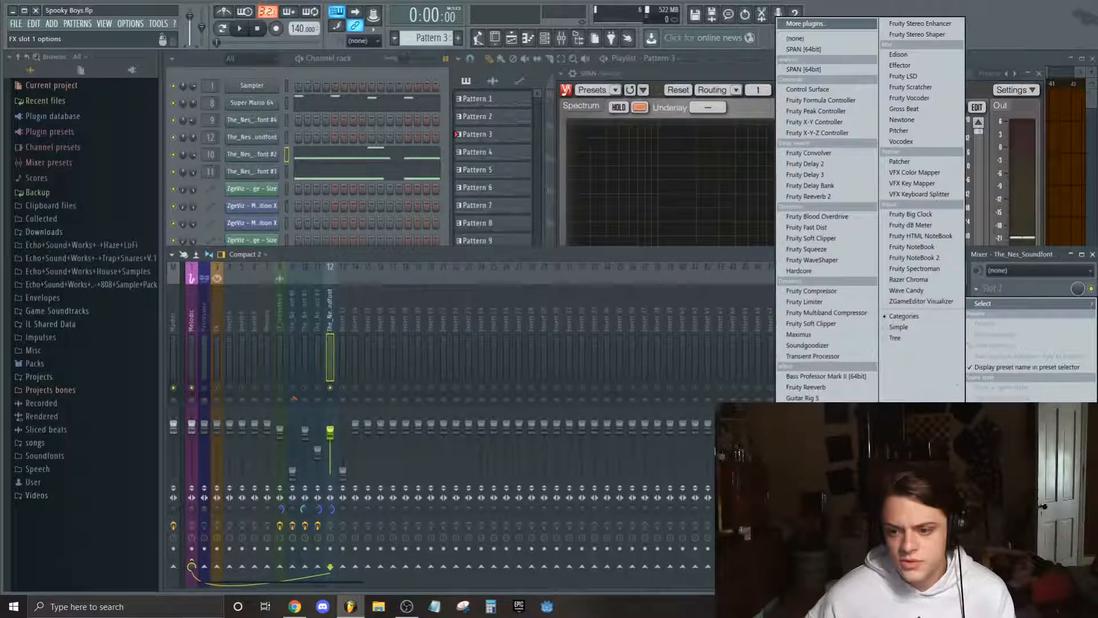
left_click(813, 24)
left_click_drag(750, 74, 799, 75)
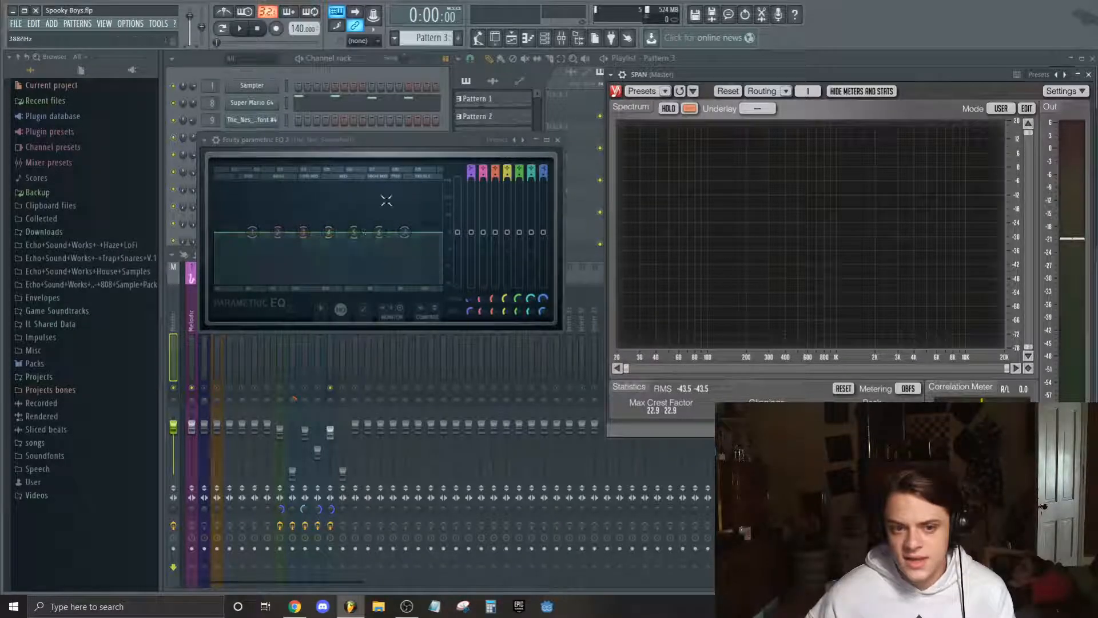
left_click_drag(421, 142, 446, 112)
Move the equalizer's high-shelf band 7 to 1044 Hz and boost it by about 3.8 dB.
key("space")
key("space")
left_click_drag(428, 201, 387, 198)
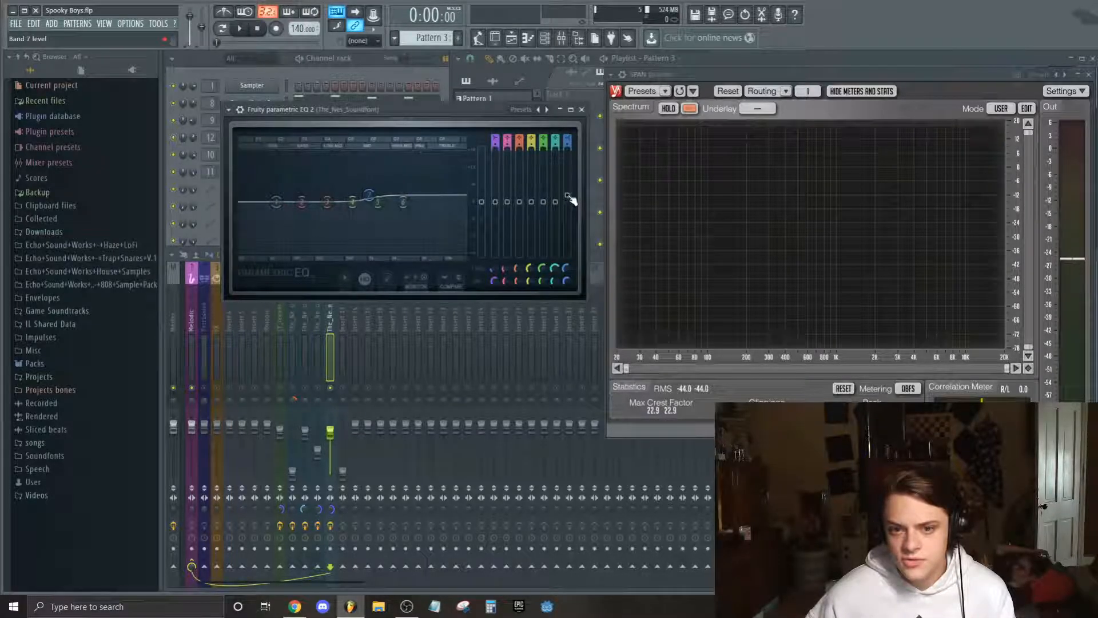
left_click_drag(570, 199, 567, 192)
key("space")
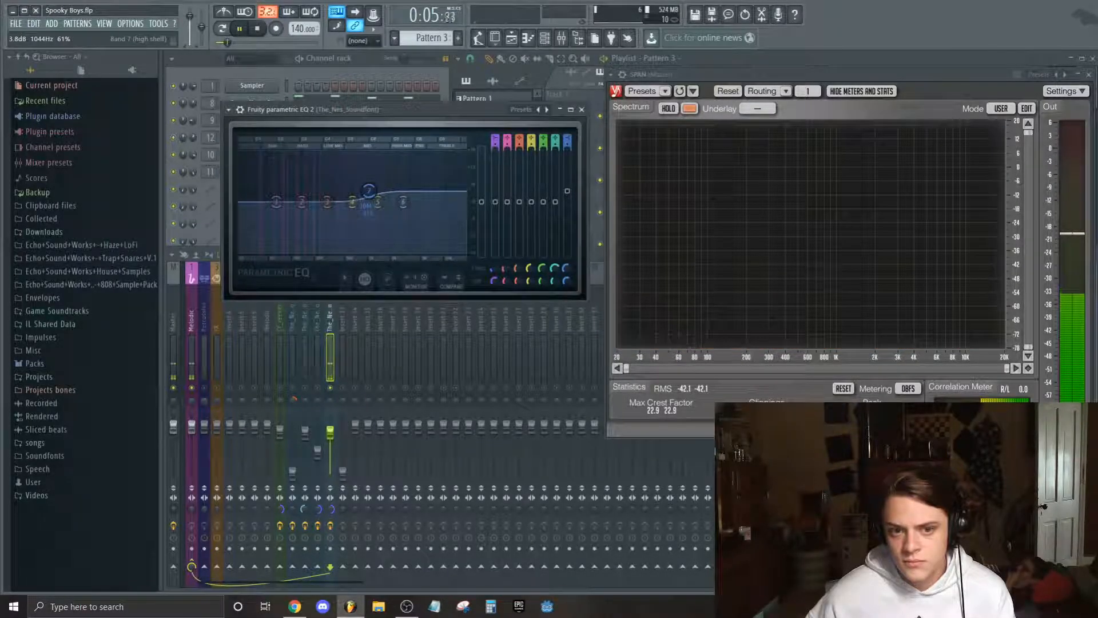
Try a 6.2 dB boost on band 7 and settle it at 4.3 dB while listening to the soloed track.
left_click_drag(567, 194, 567, 184)
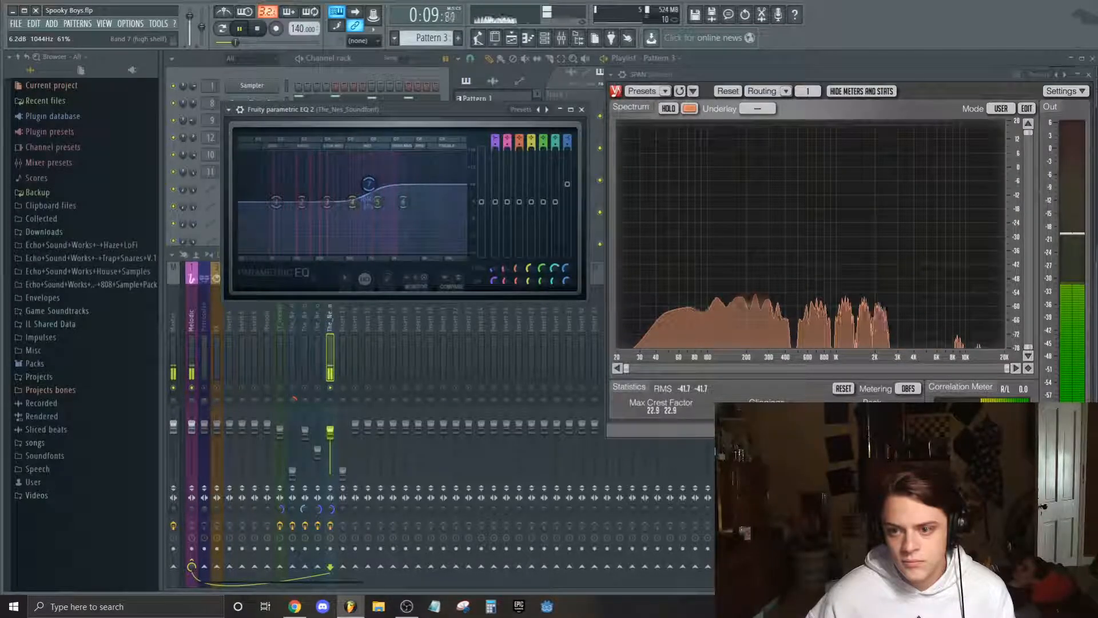
mouse_move(567, 184)
left_mouse_down()
mouse_move(567, 202)
mouse_move(567, 189)
left_mouse_up()
key("space")
key("space")
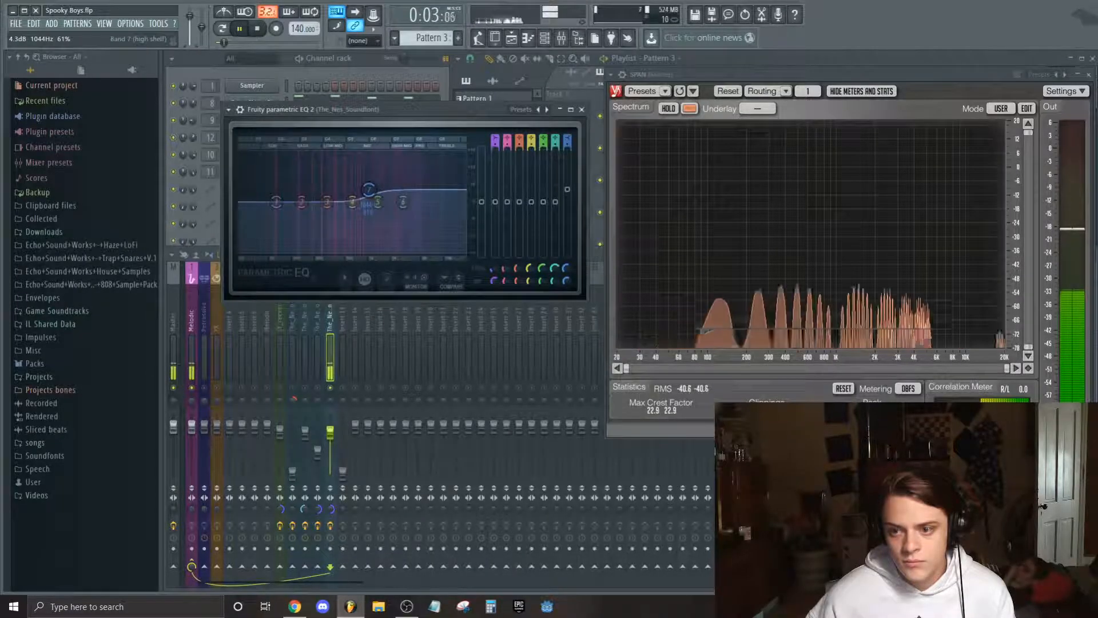
key("space")
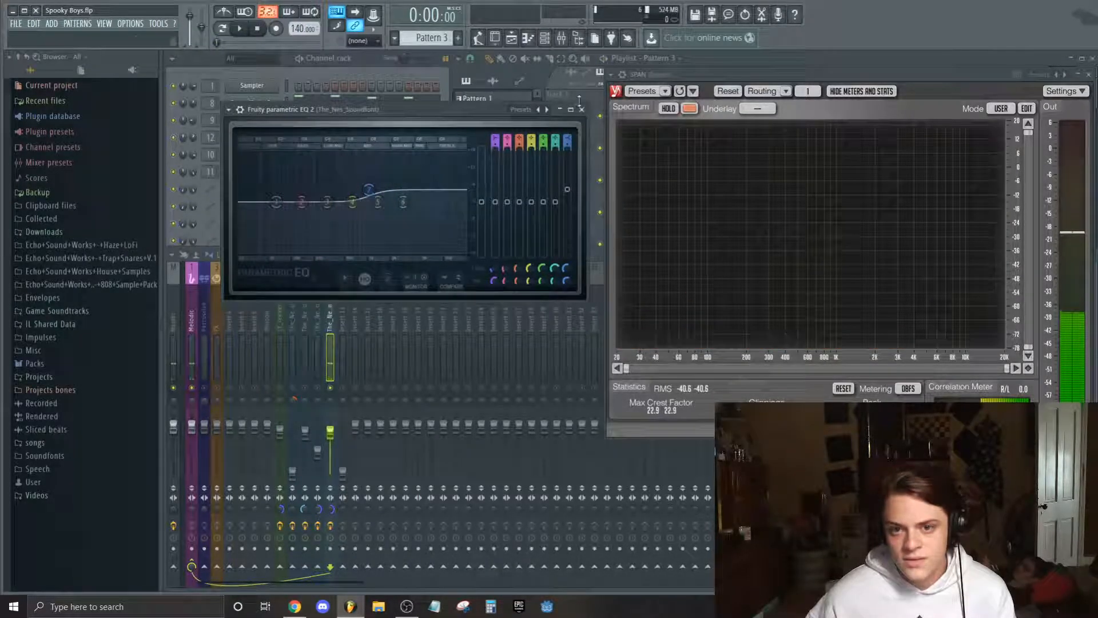
Close the equalizer and SPAN windows and end the solo so every mixer track is active.
left_click(582, 109)
left_click_drag(839, 70, 617, 95)
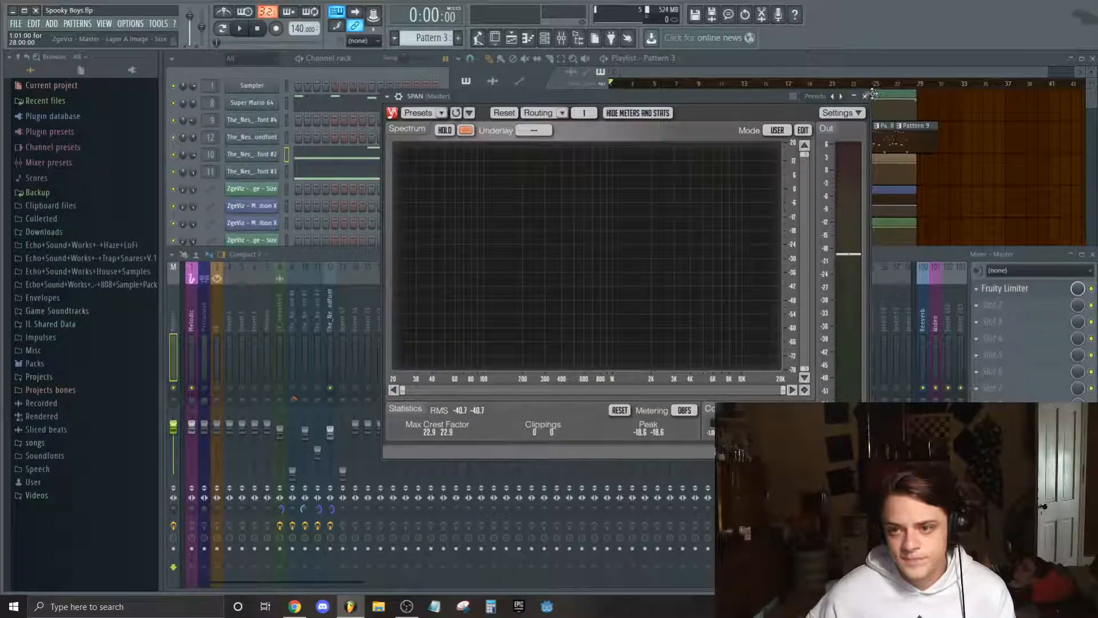
left_click(865, 97)
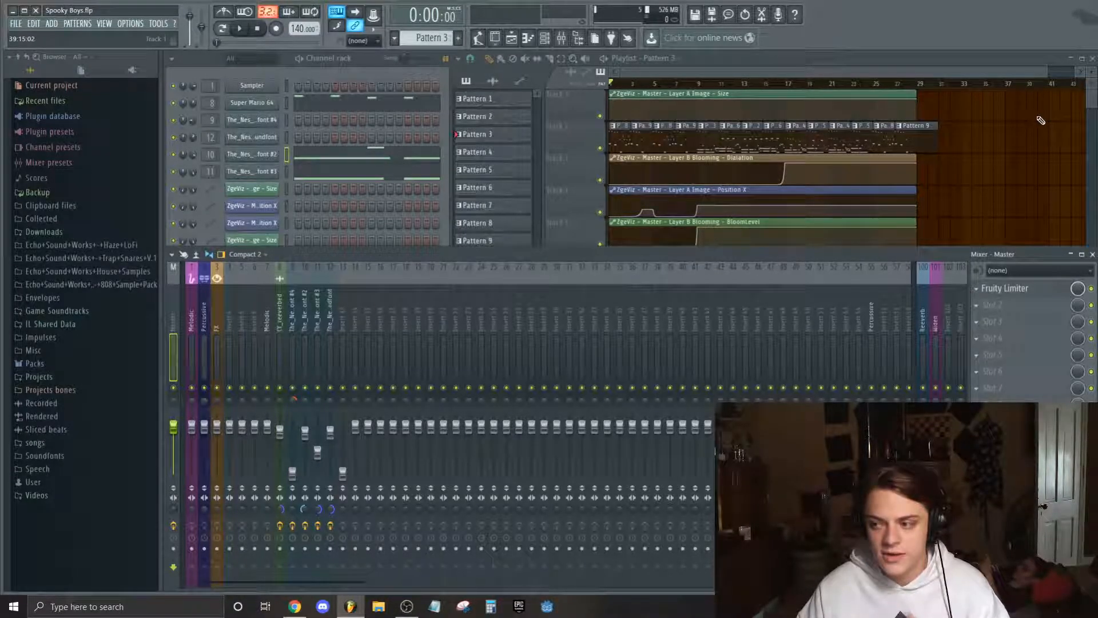
left_click(1005, 421)
left_click(1005, 421)
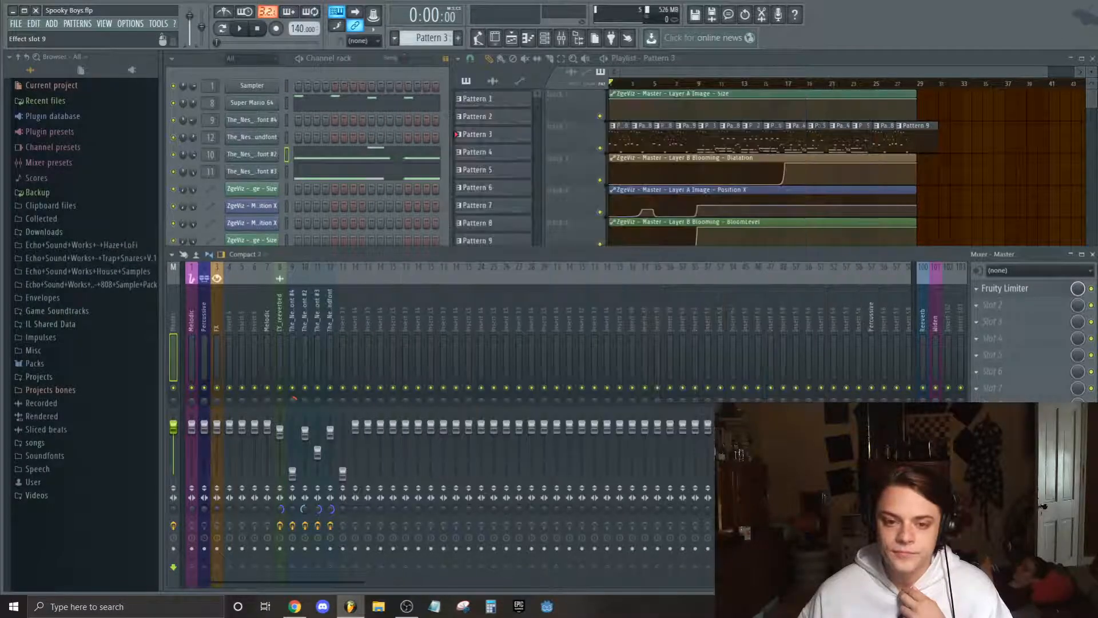
Play the full mix around bars 8 and 9 with the Master track selected to judge the balance.
left_click(694, 83)
key("space")
left_click(699, 84)
left_click(690, 84)
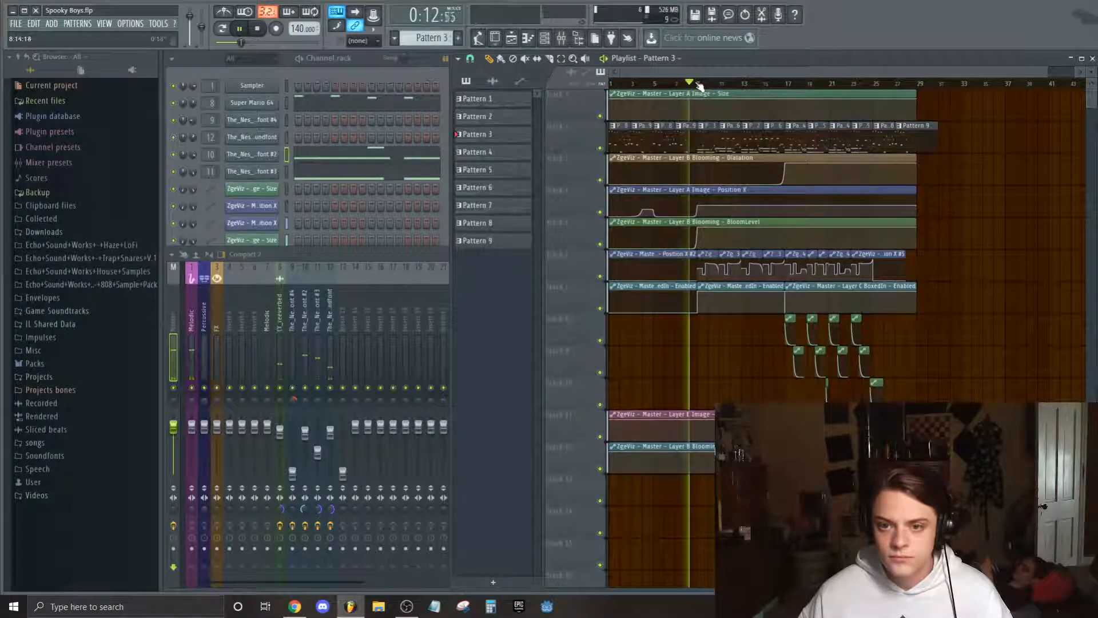
left_click(178, 319)
key("space")
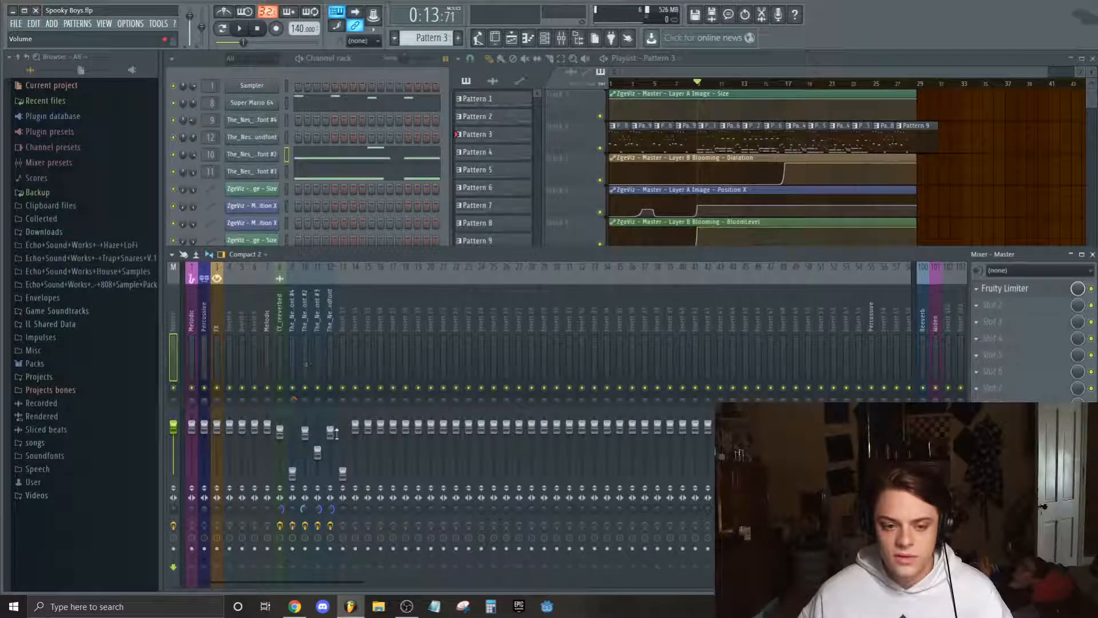
Switch to Chrome to check the YouTube Studio live stream page and return to FL Studio.
left_click(294, 609)
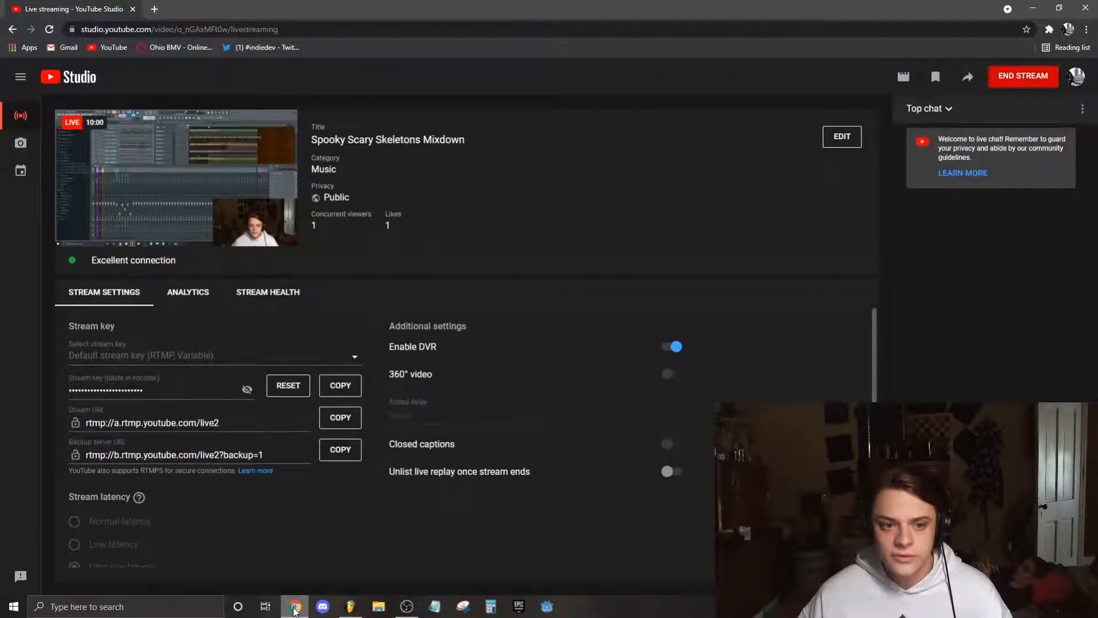
left_click(294, 609)
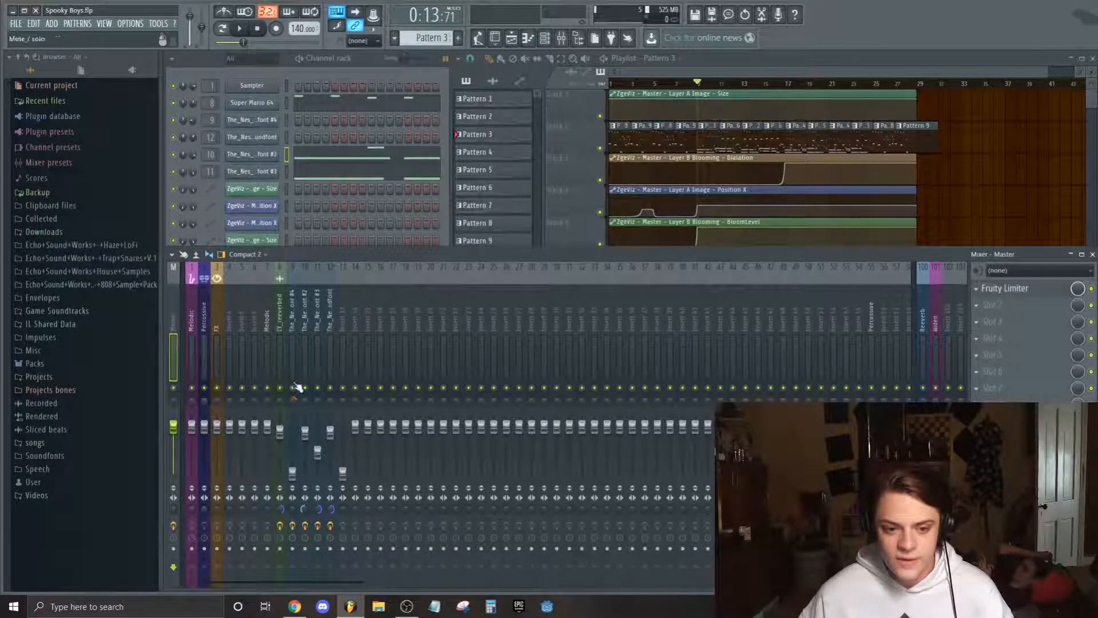
Solo CY_reeverbed with its stereo separation at 47% merged and open its Maximus effect during playback from bar 9.
left_click(282, 343)
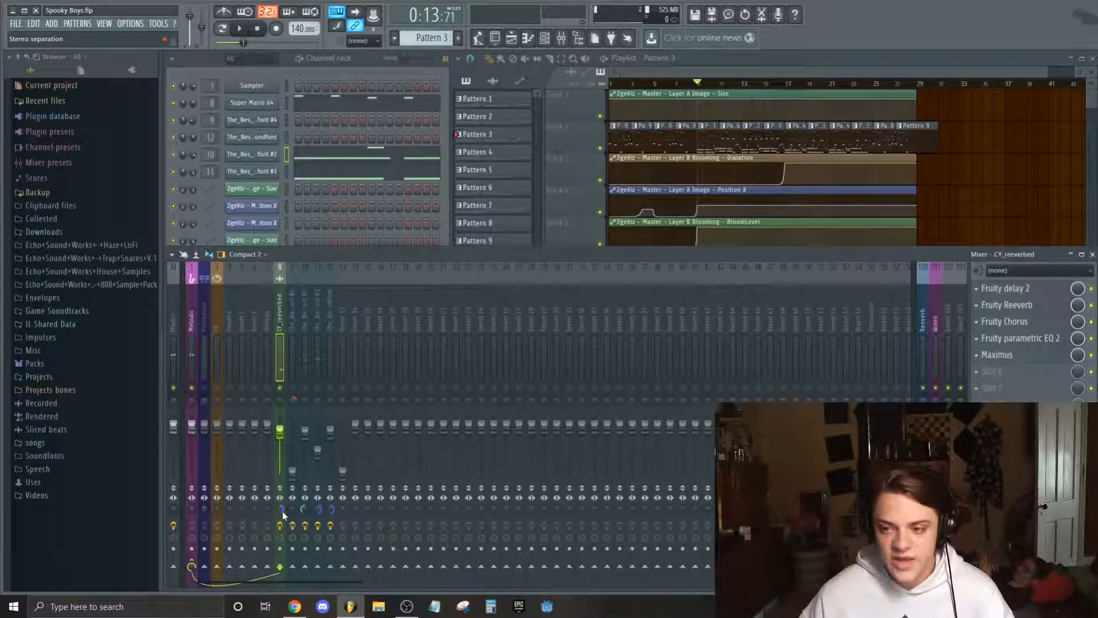
key("space")
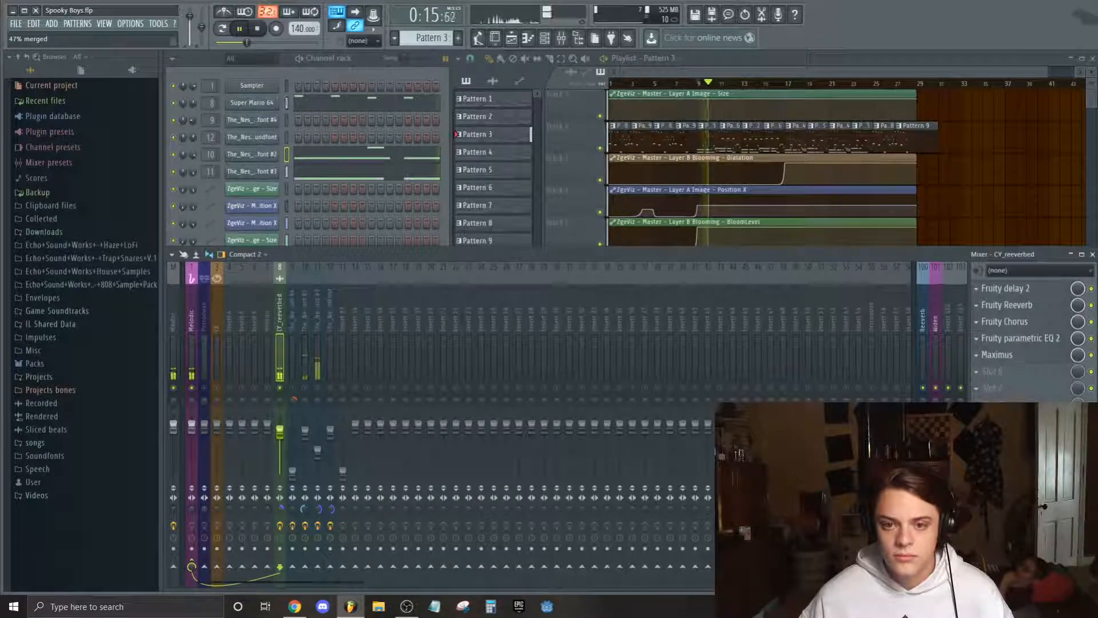
left_click(1048, 357)
key("space")
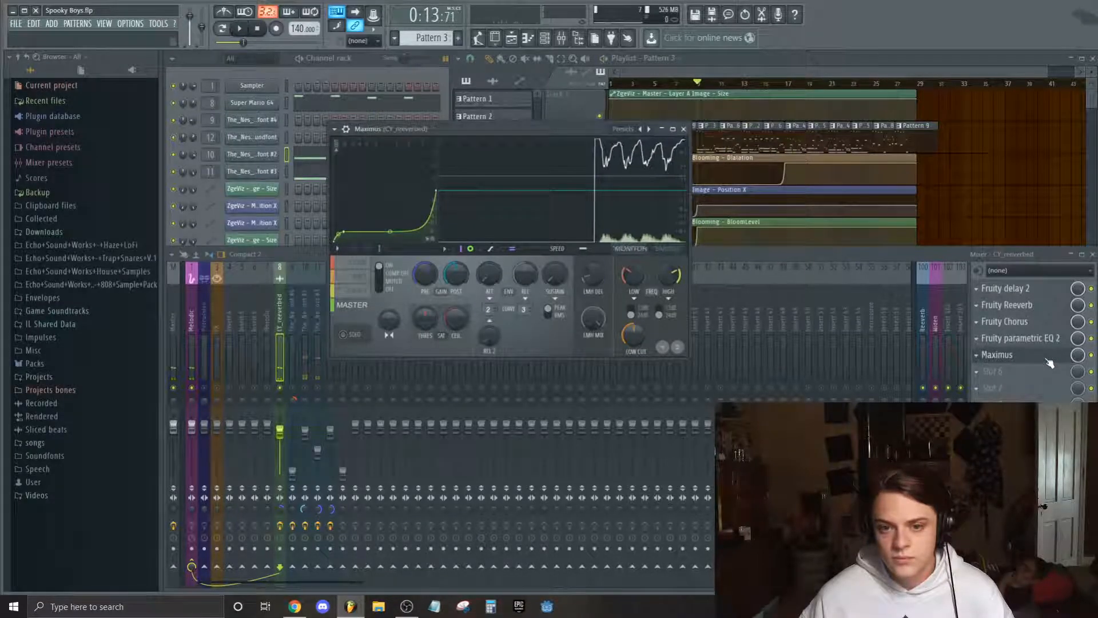
Pull down a high band in CY_reeverbed's existing Fruity parametric EQ 2 while auditioning from bar 9, and close the equalizer.
left_click(1048, 359)
left_click(1036, 346)
key("space")
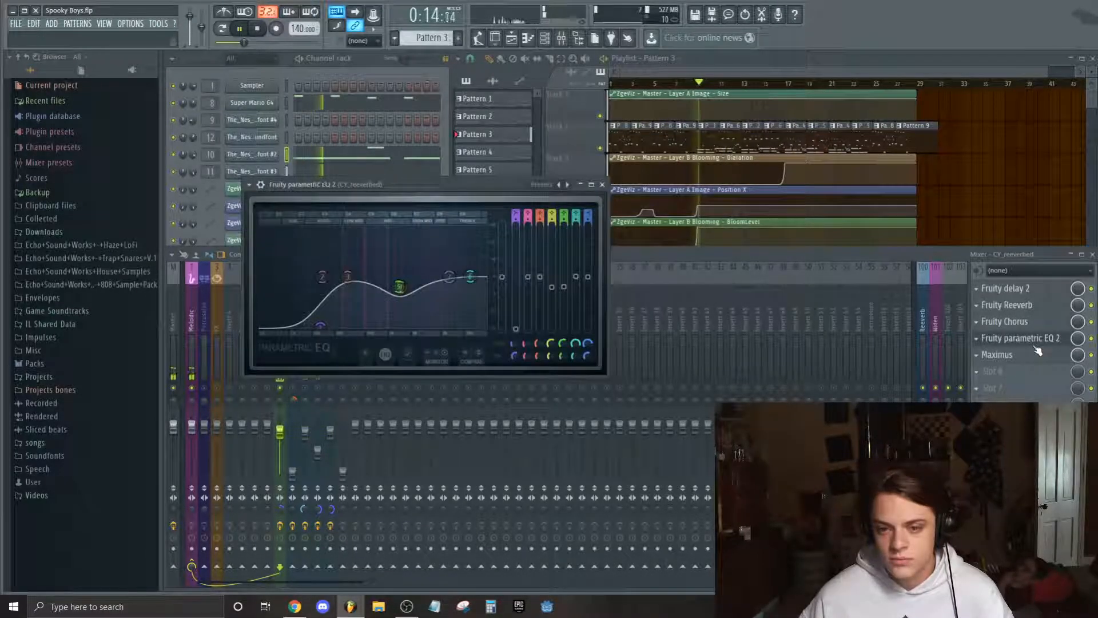
left_click_drag(450, 277, 484, 325)
key("space")
right_click(487, 328)
left_click(509, 344)
left_click(603, 184)
End the CY_reeverbed solo and play the full mix from bar 17 with that track selected.
left_click(787, 84)
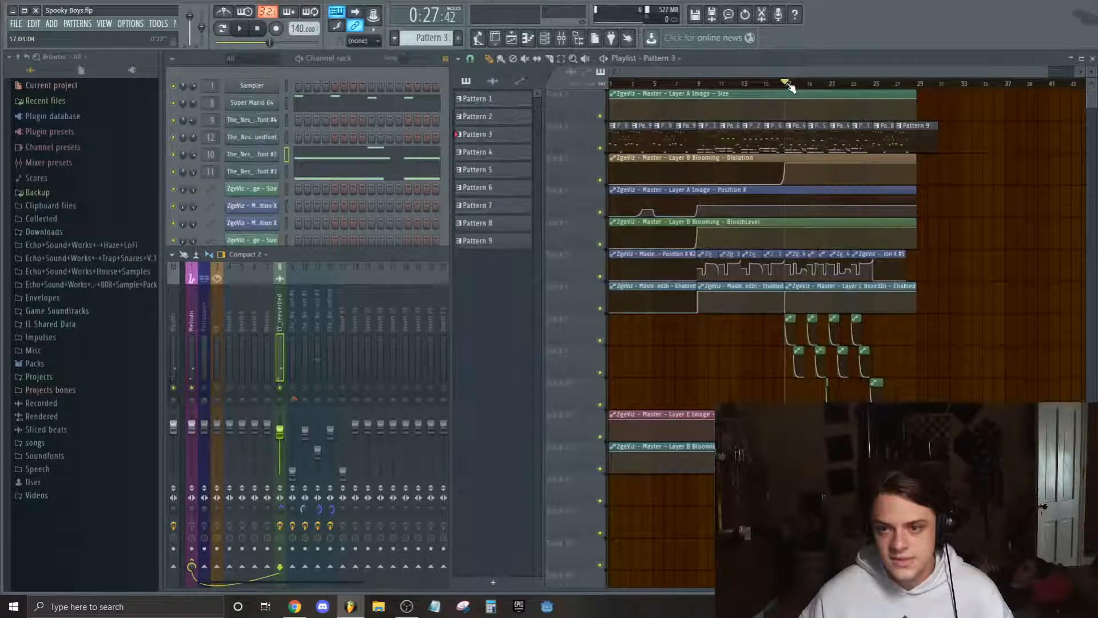
left_click(279, 378)
key("space")
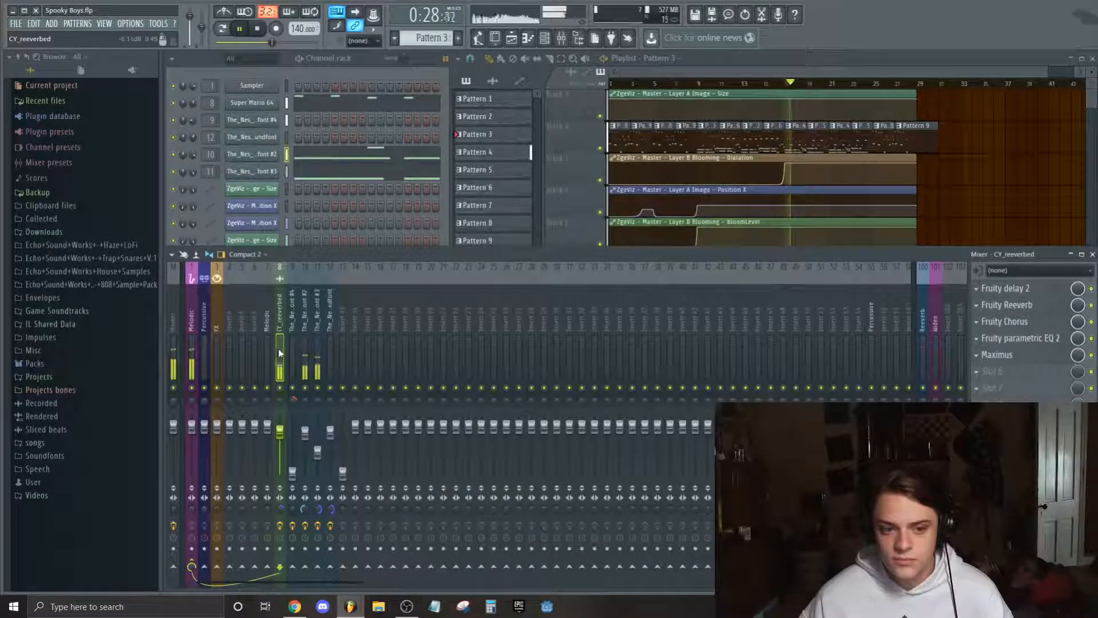
key("space")
Add a second Fruity parametric EQ 2 to slot 6 of the CY_reeverbed track.
left_click(997, 378)
mouse_move(993, 349)
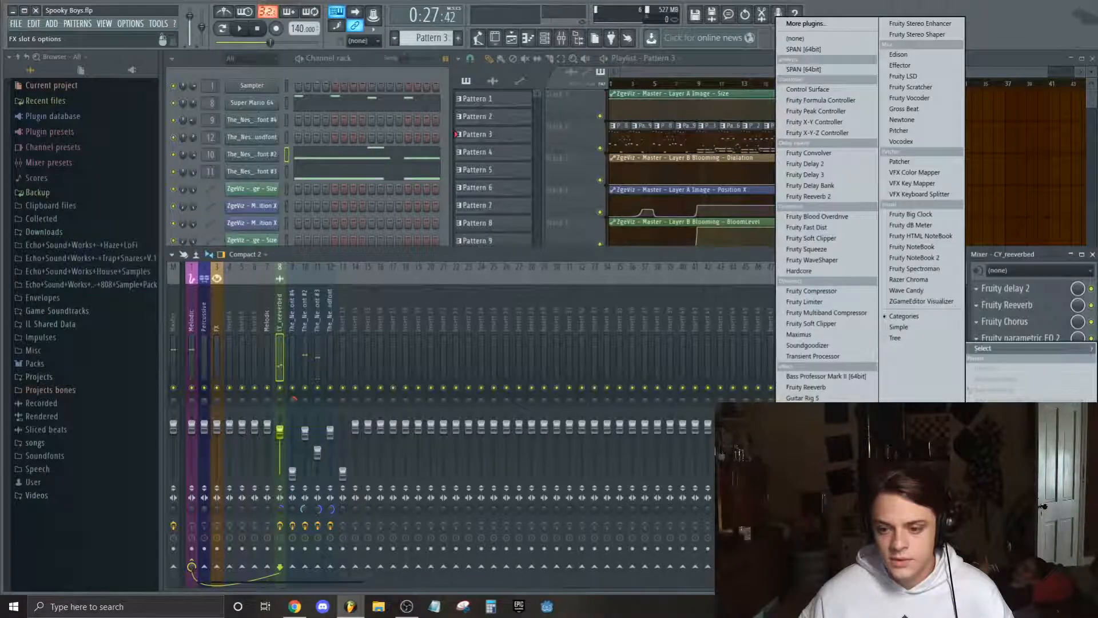
left_click(813, 388)
left_click_drag(536, 218, 673, 111)
Roll off CY_reeverbed's highest frequencies with band 7 of the new equalizer while auditioning from bar 17.
key("space")
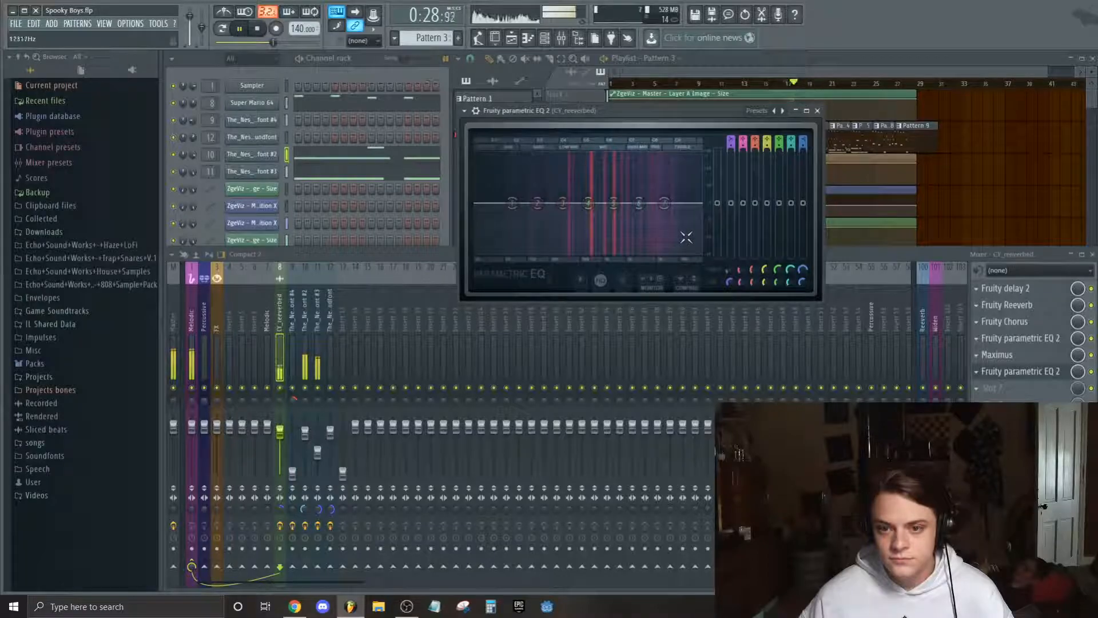
key("space")
left_click_drag(663, 202, 699, 250)
key("space")
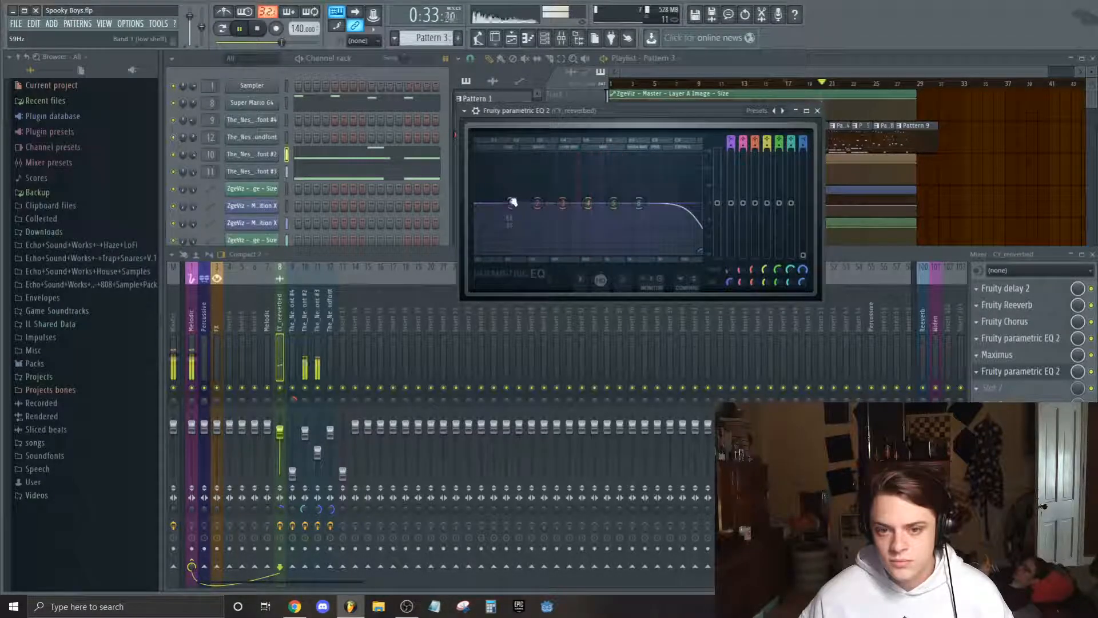
Cut CY_reeverbed's low frequencies with band 1 of the new equalizer and audition the change from bar 9.
left_click_drag(640, 107, 483, 119)
key("space")
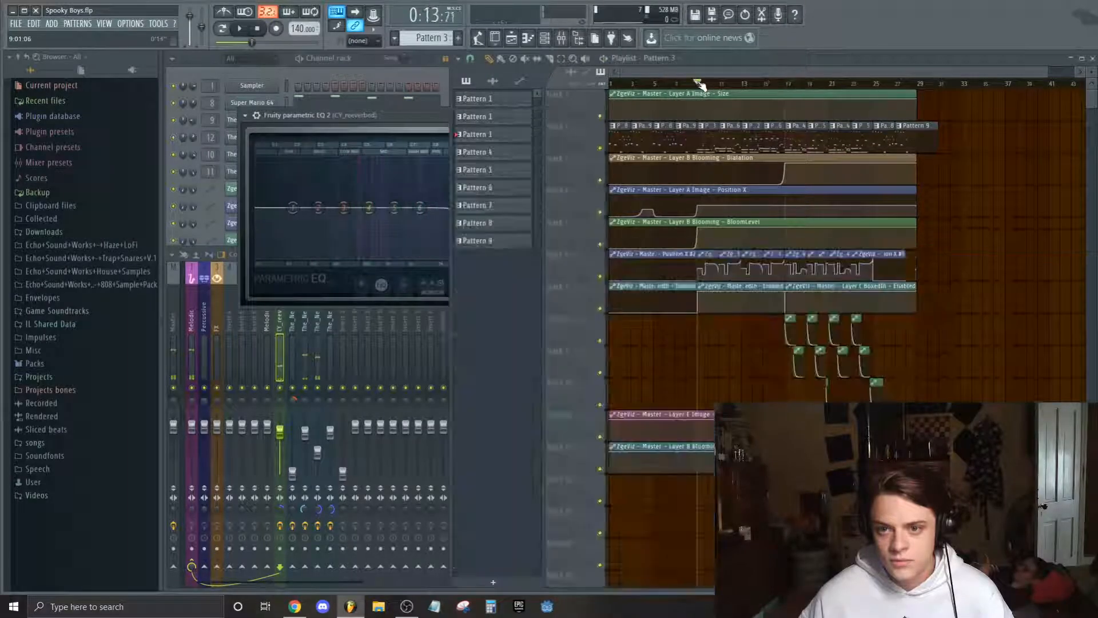
left_click_drag(402, 117, 384, 116)
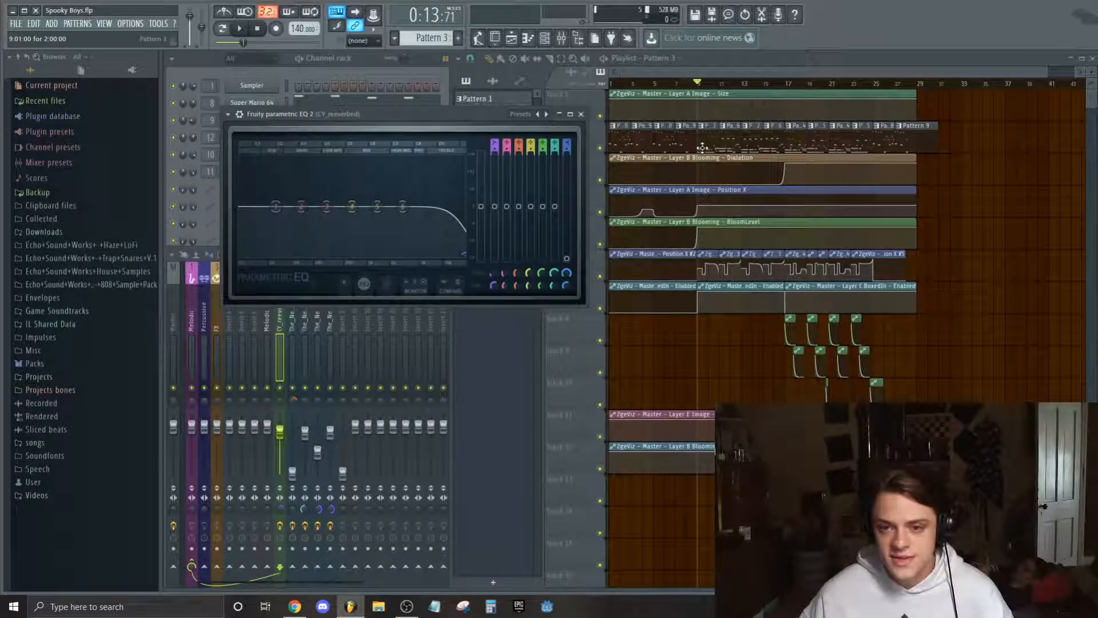
key("space")
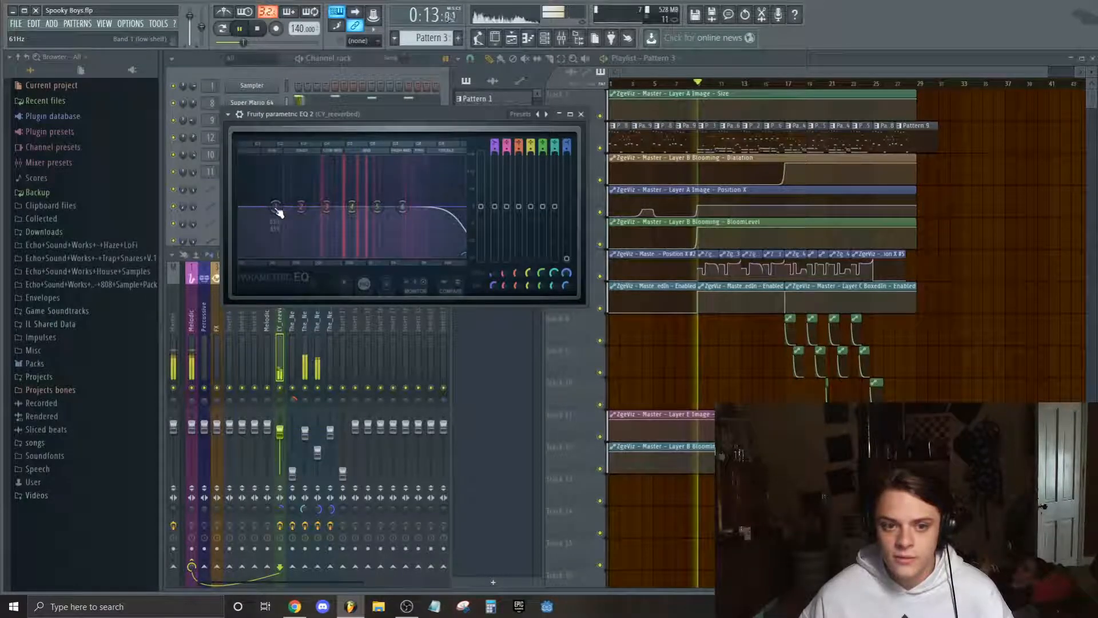
left_click_drag(277, 210, 285, 255)
key("space")
key("space")
key("space")
key("space")
key("space")
Pull equalizer band 2 down to the low end at about 21 Hz, play from bar 9 and close the equalizer.
left_click_drag(302, 207, 239, 255)
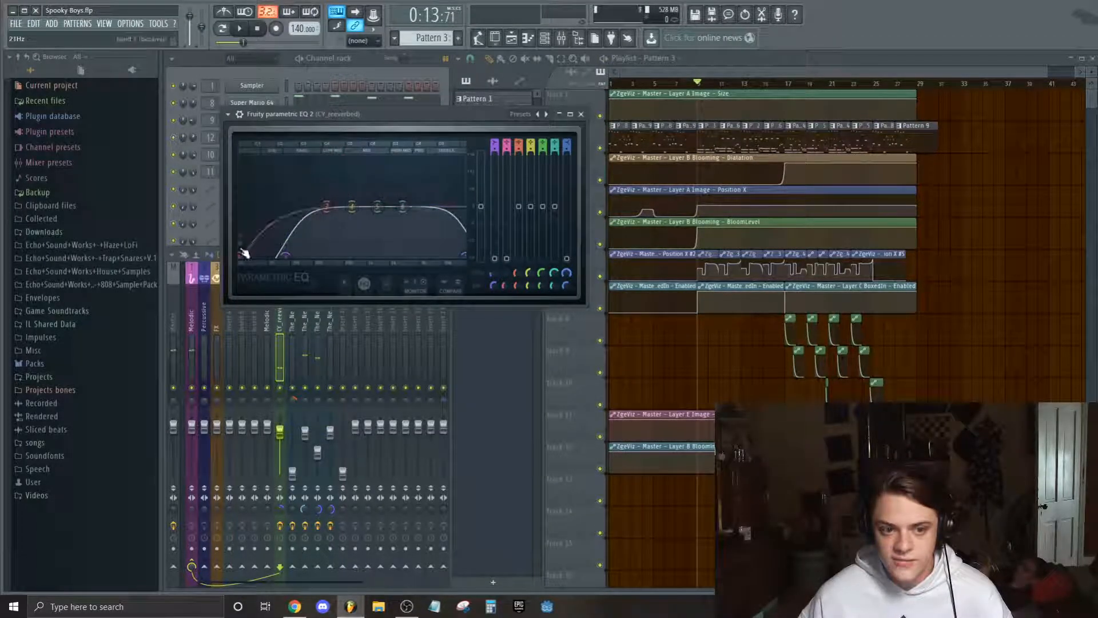
left_click_drag(436, 121, 585, 126)
key("space")
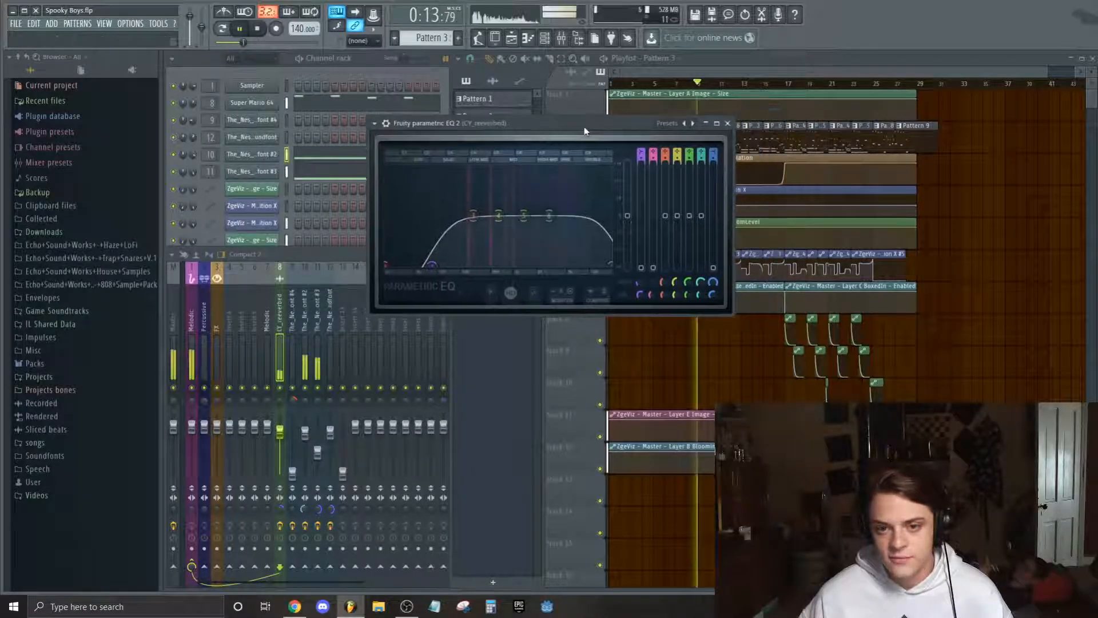
left_click(729, 124)
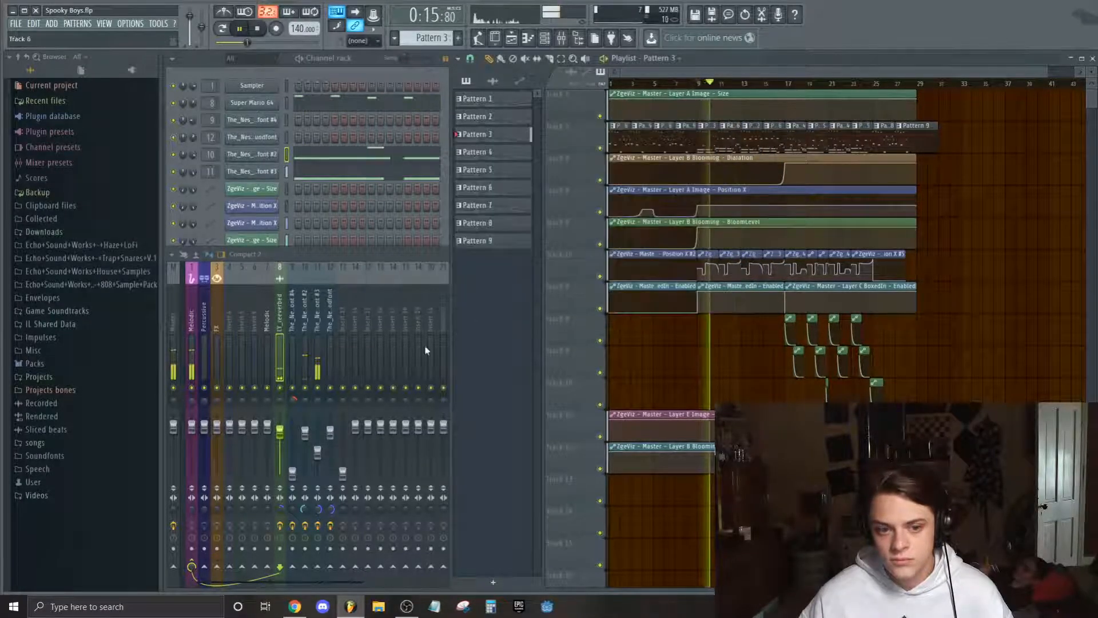
Solo The_Nes_Soundfont #2 and slightly adjust the reverb amount in its Fruity Reeverb during playback.
left_click(314, 392)
left_click(301, 357)
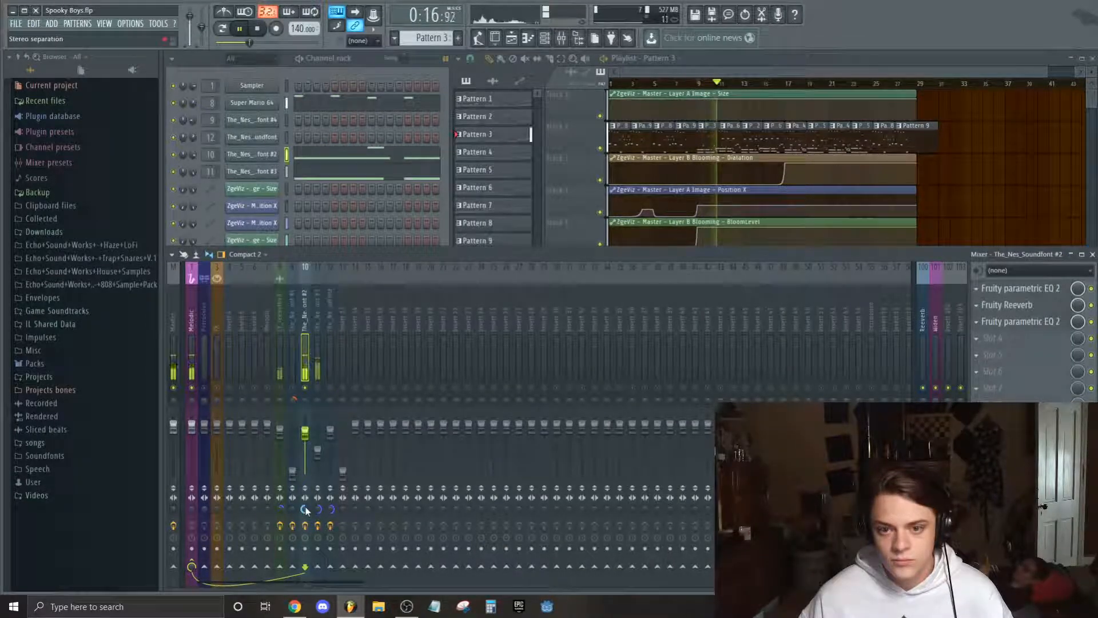
left_click(1034, 306)
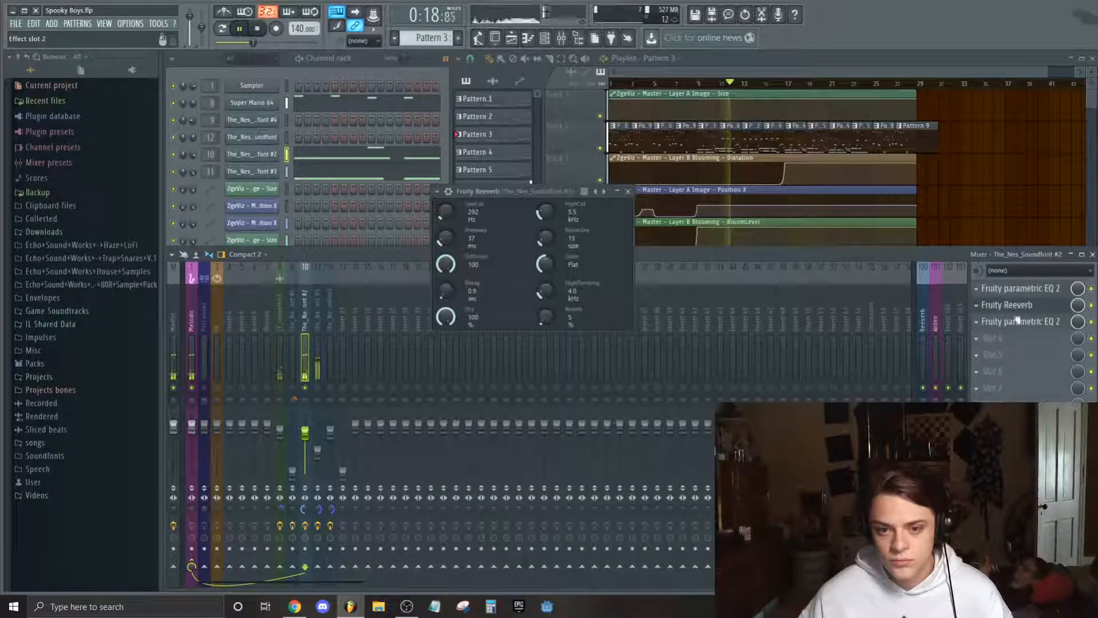
left_click_drag(546, 317, 546, 319)
End the The_Nes_Soundfont #2 solo, play the full mix from bar 9 and close its Fruity Reeverb window.
key("space")
right_click(305, 388)
key("space")
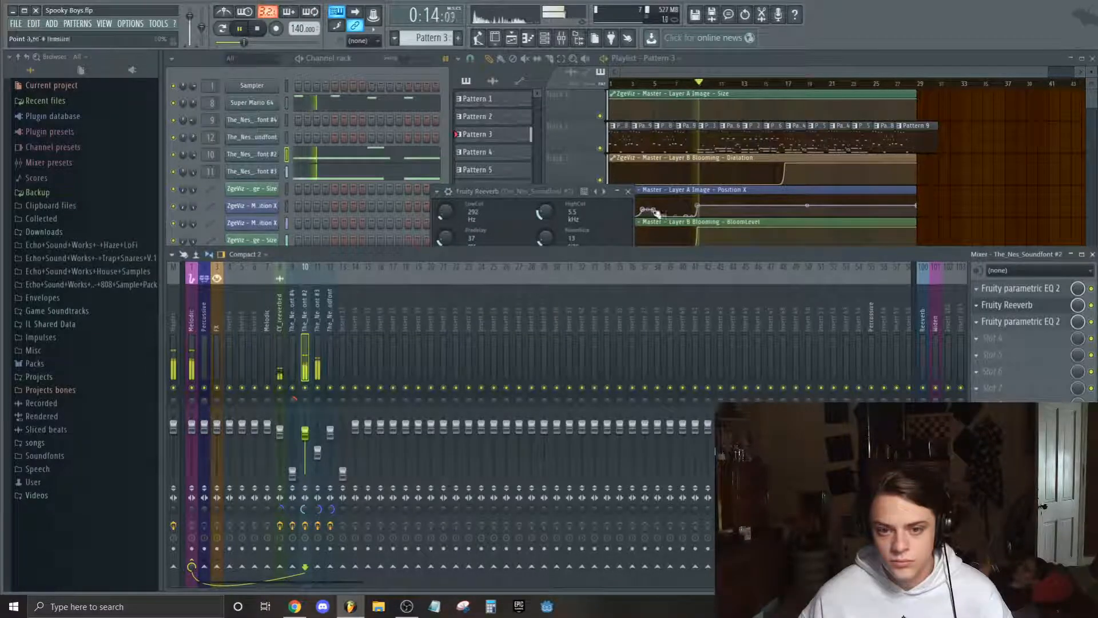
left_click(633, 194)
Adjust the Master track's stereo separation and play the full mix from bar 9.
left_click(170, 313)
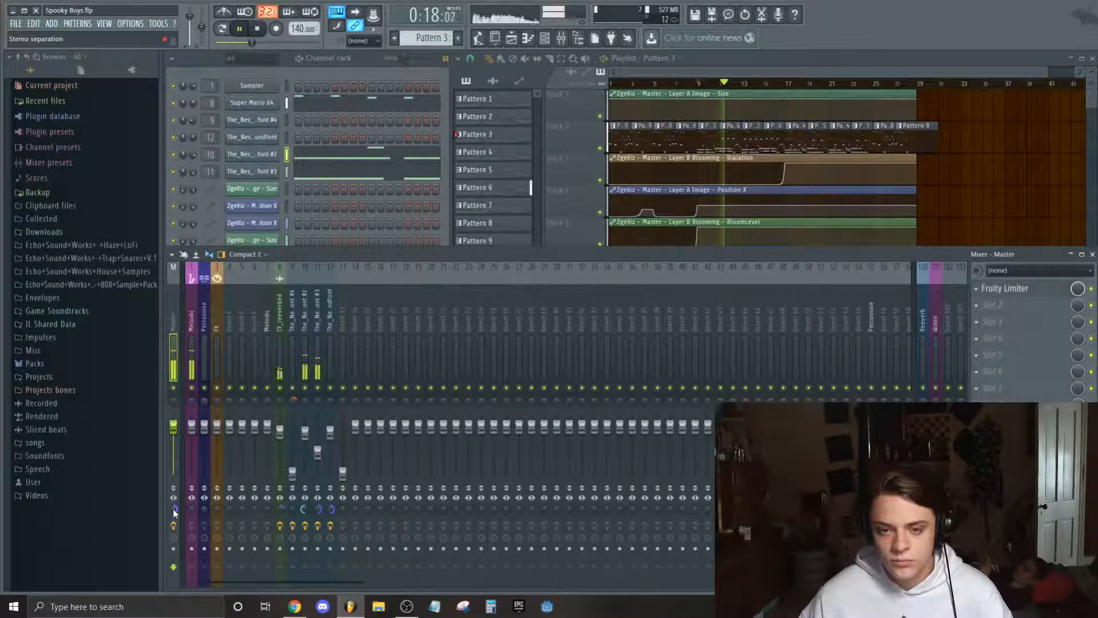
key("space")
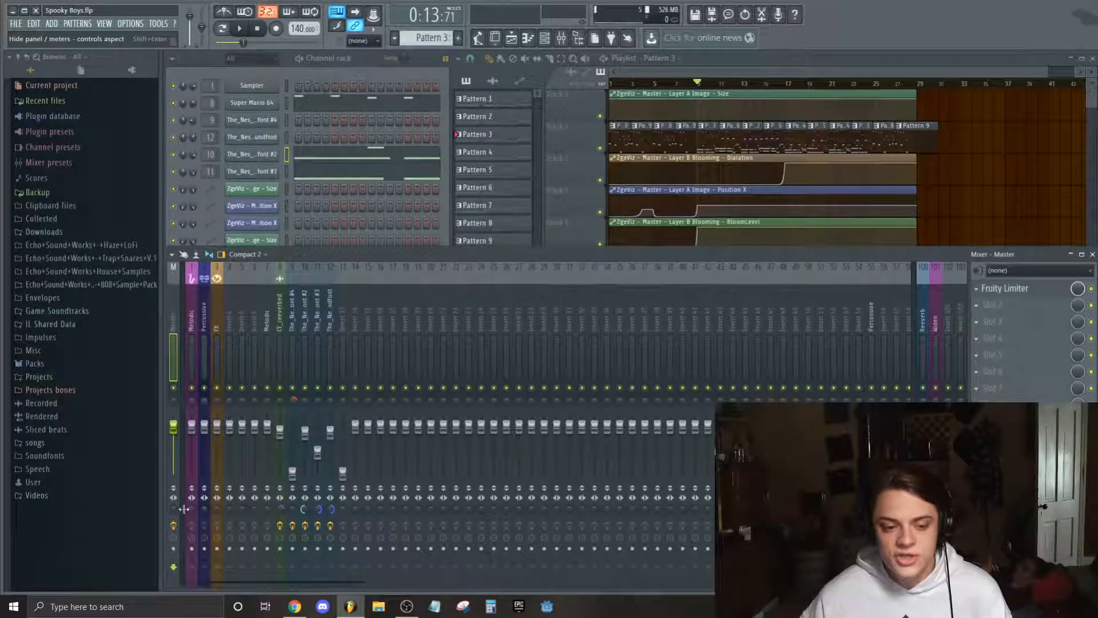
left_click_drag(173, 508, 172, 458)
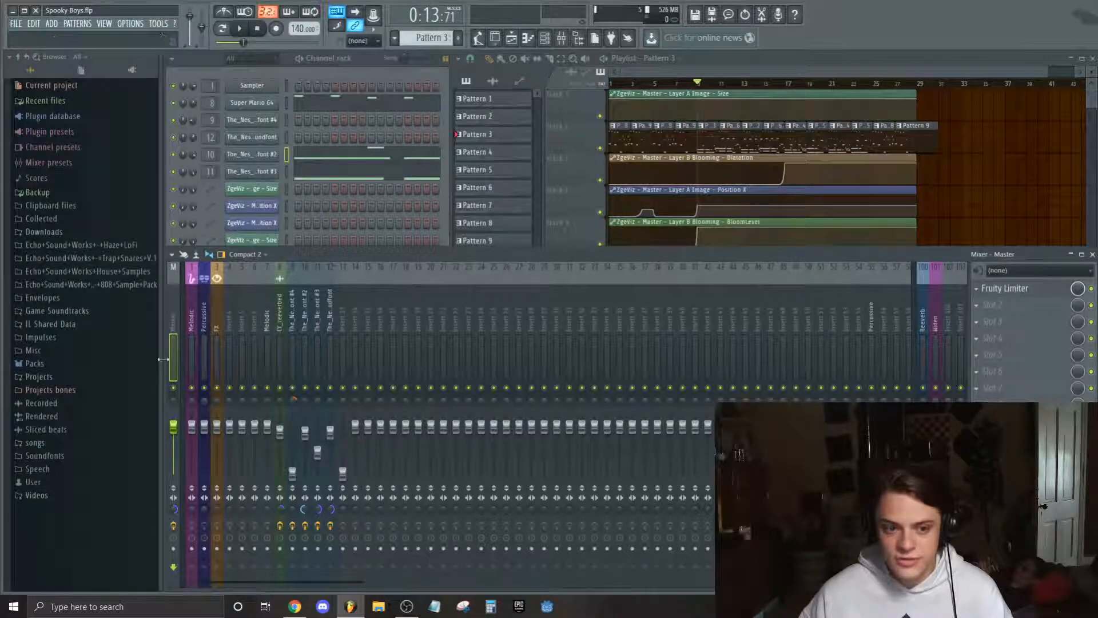
key("space")
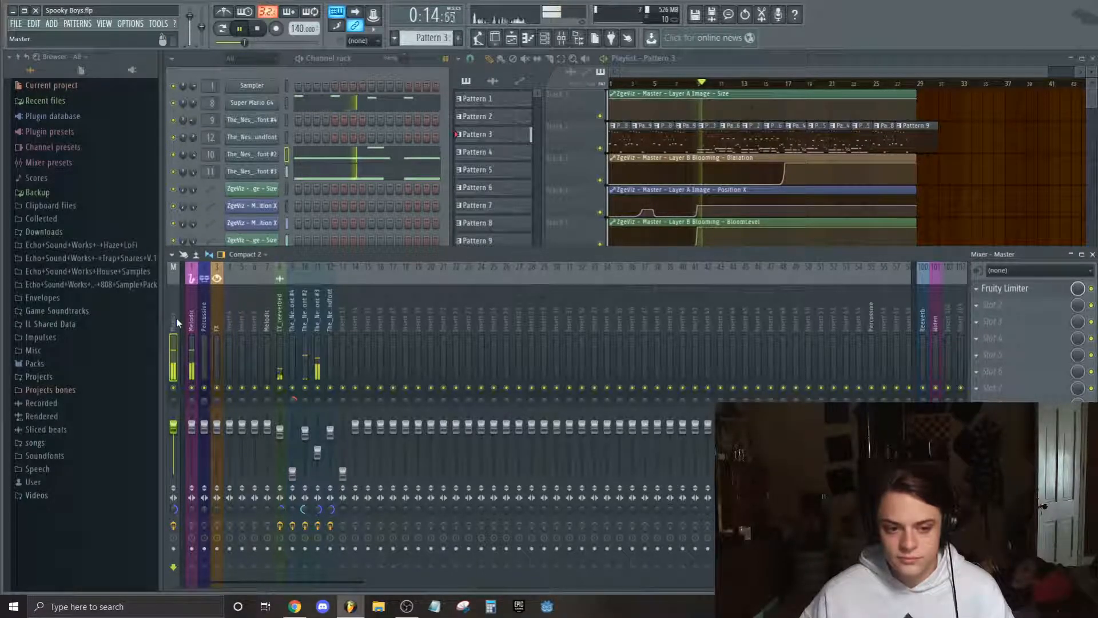
Briefly solo The_Nes_Soundfont #3 and lower its fader to 40% (-15.8 dB) during playback.
right_click(318, 387)
right_click(318, 387)
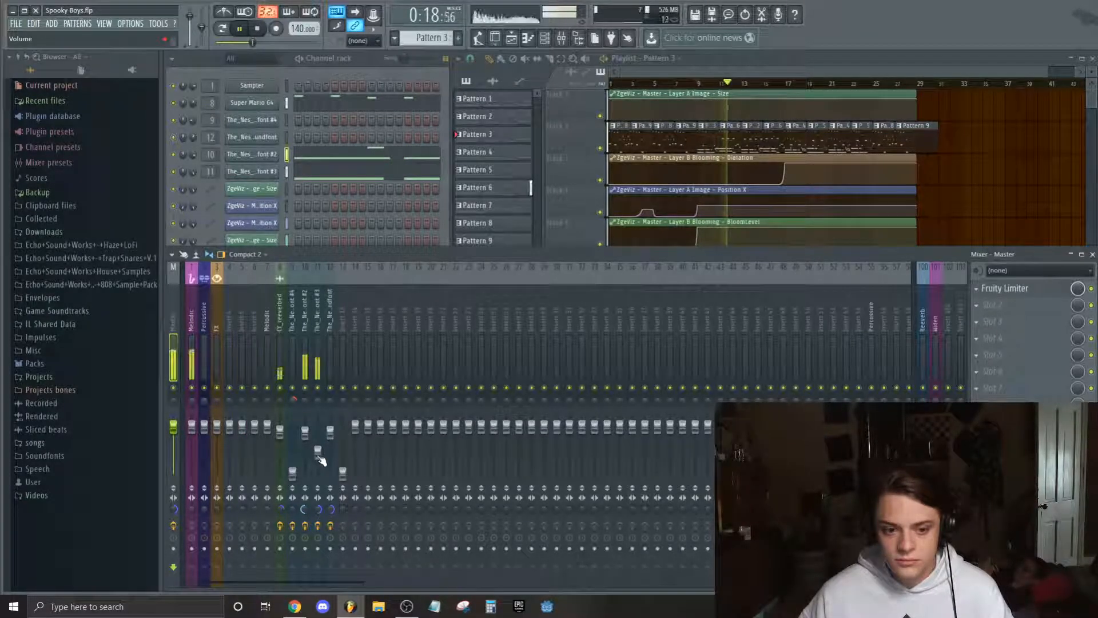
scroll(319, 458, "down", 2)
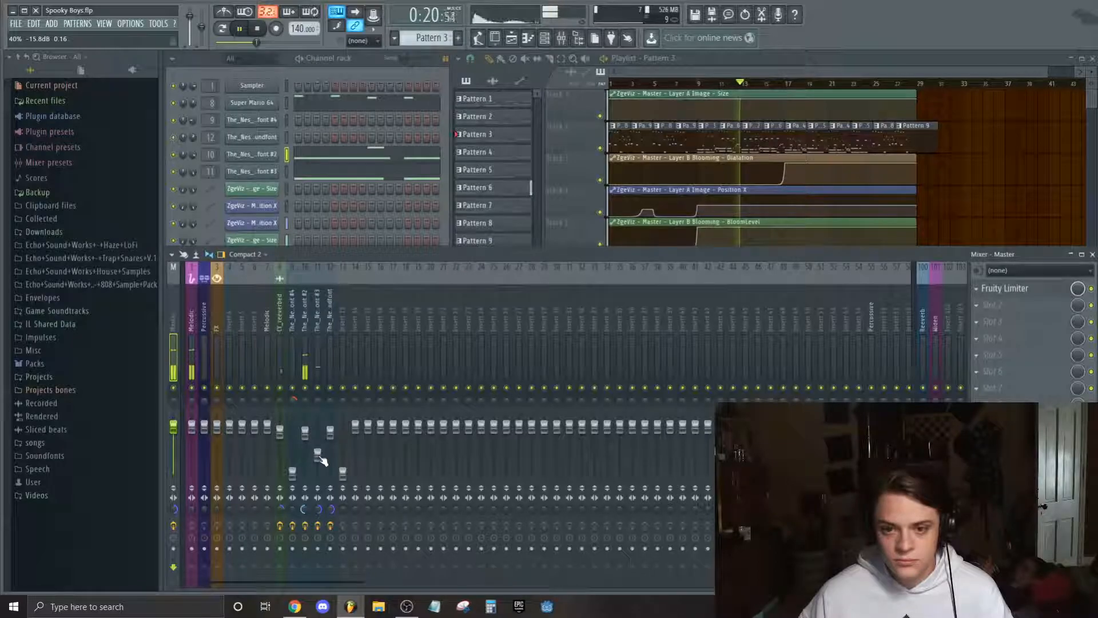
key("space")
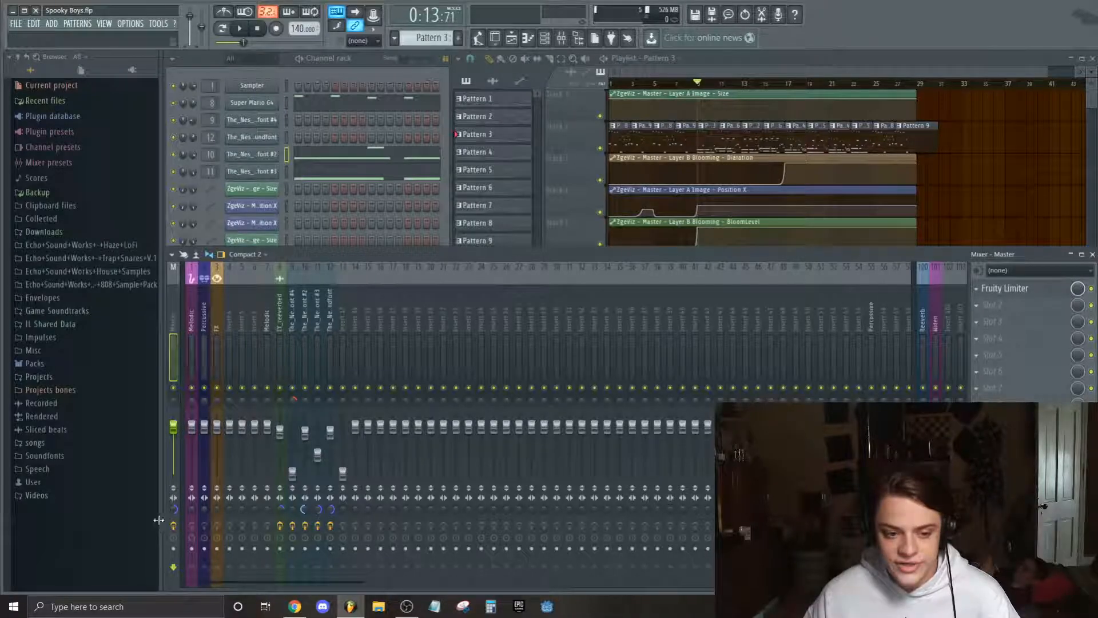
Play the full mix from bar 9 with a brief look at SPAN on the Master, and restart playback from bar 17.
key("space")
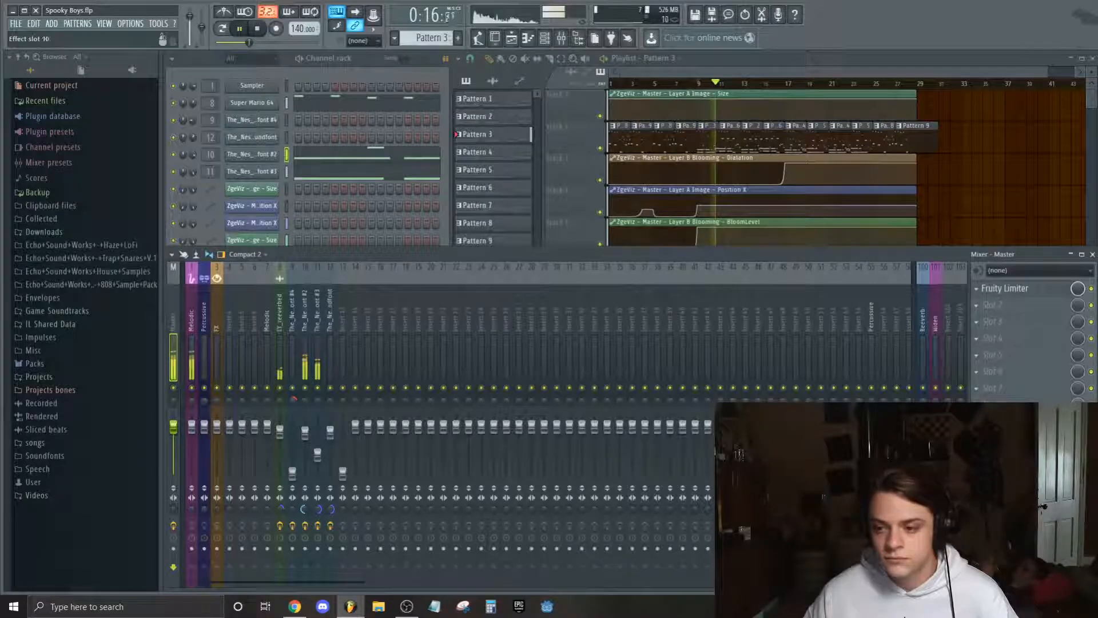
left_click(1007, 421)
left_click(1007, 421)
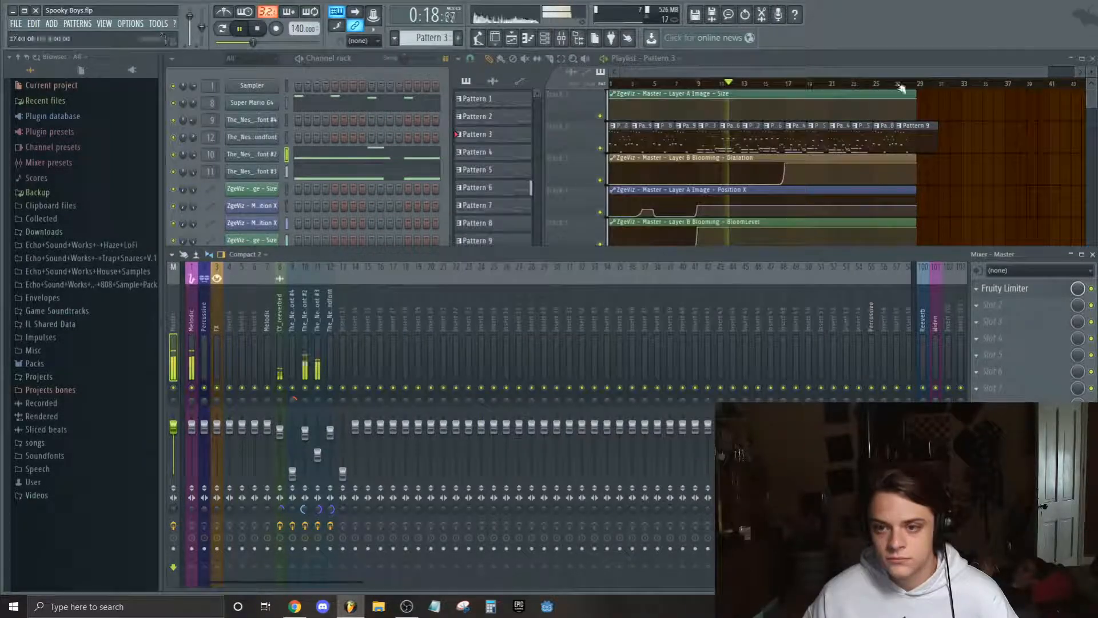
key("space")
left_click(787, 80)
key("space")
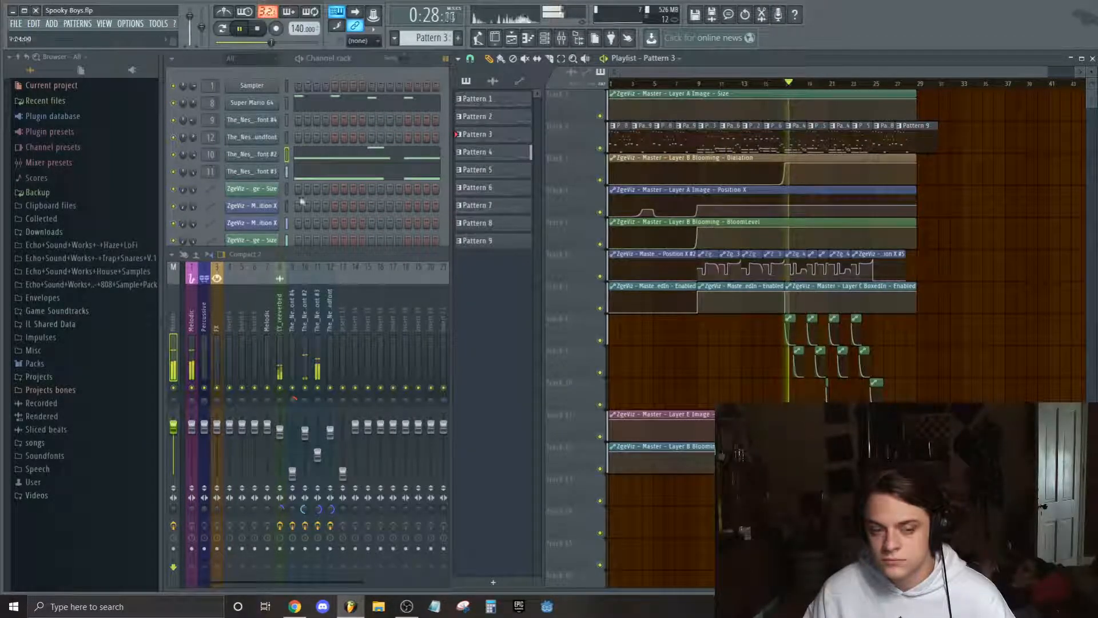
Check the Master's Fruity Limiter and its spectrum in SPAN during playback from bar 17, and close SPAN and stop playback.
left_click(173, 308)
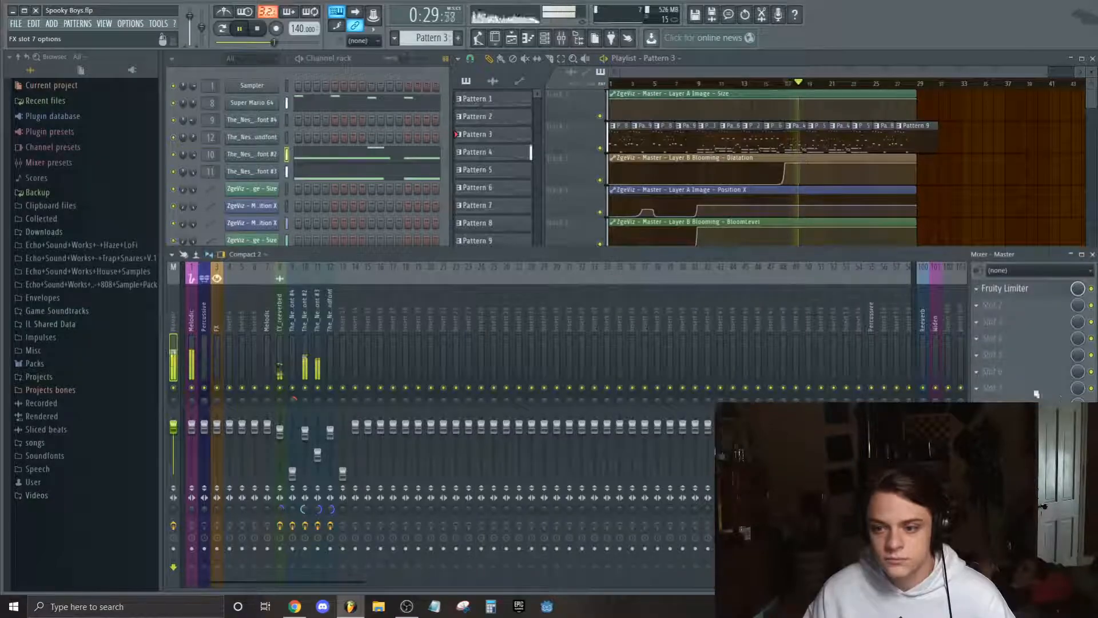
left_click(1024, 290)
left_click(1024, 289)
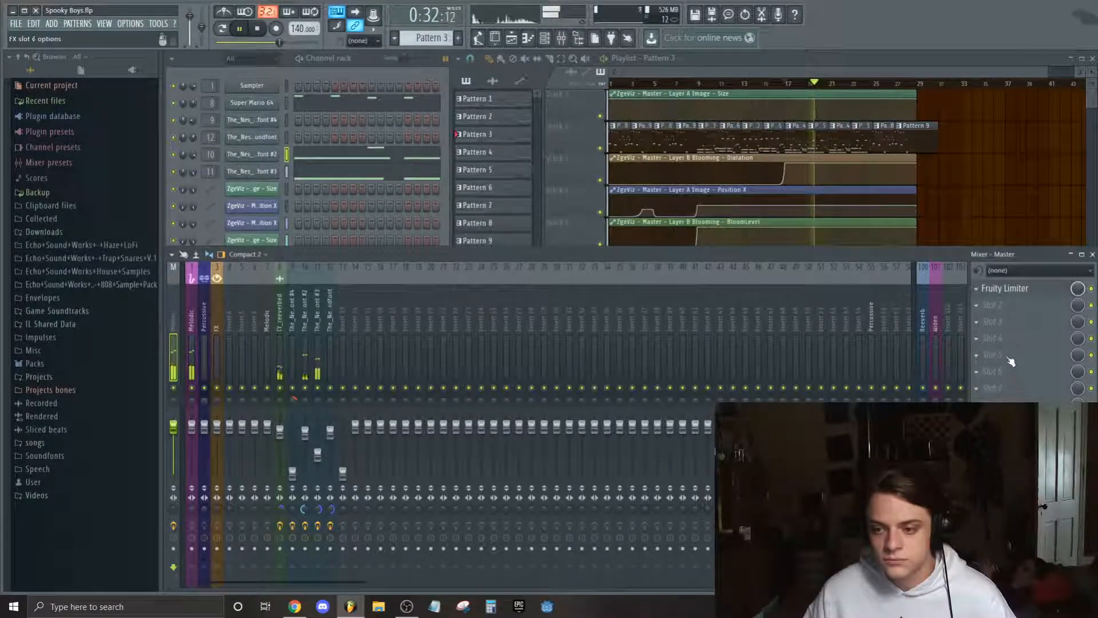
left_click(1019, 422)
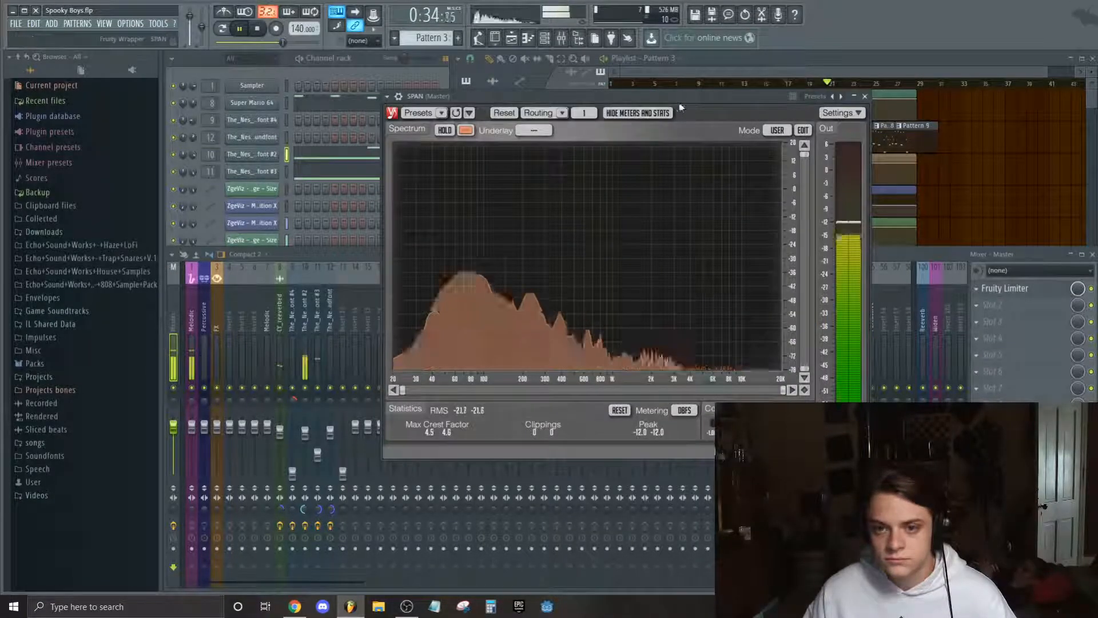
left_click_drag(650, 97, 629, 96)
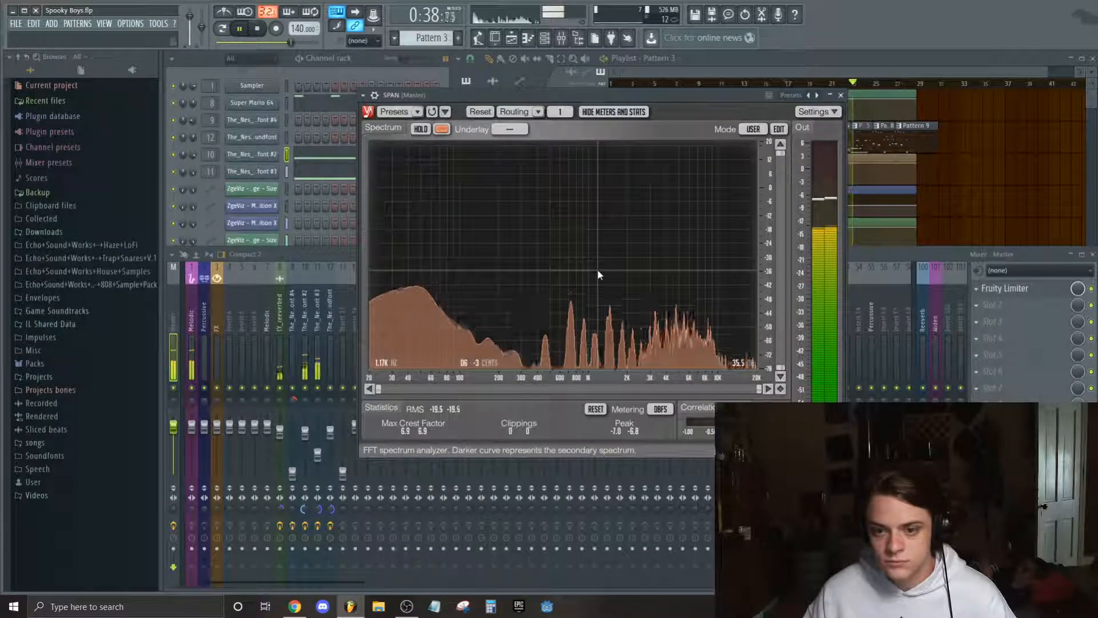
left_click(841, 95)
key("space")
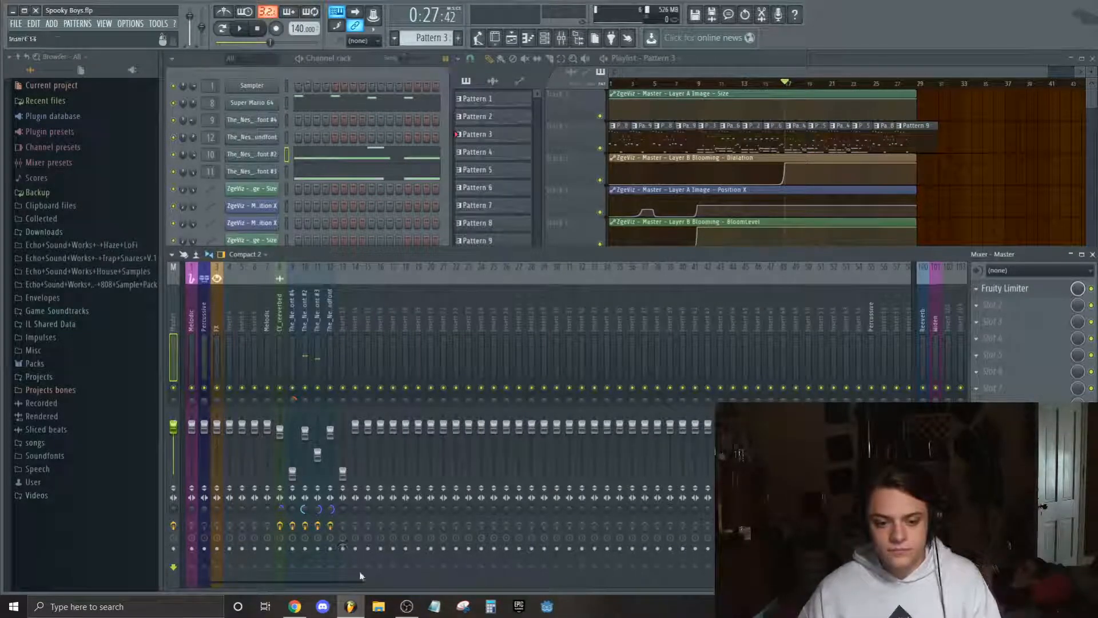
Switch to OBS and Chrome to check the recording and YouTube Studio live stream, and return to FL Studio.
left_click(414, 605)
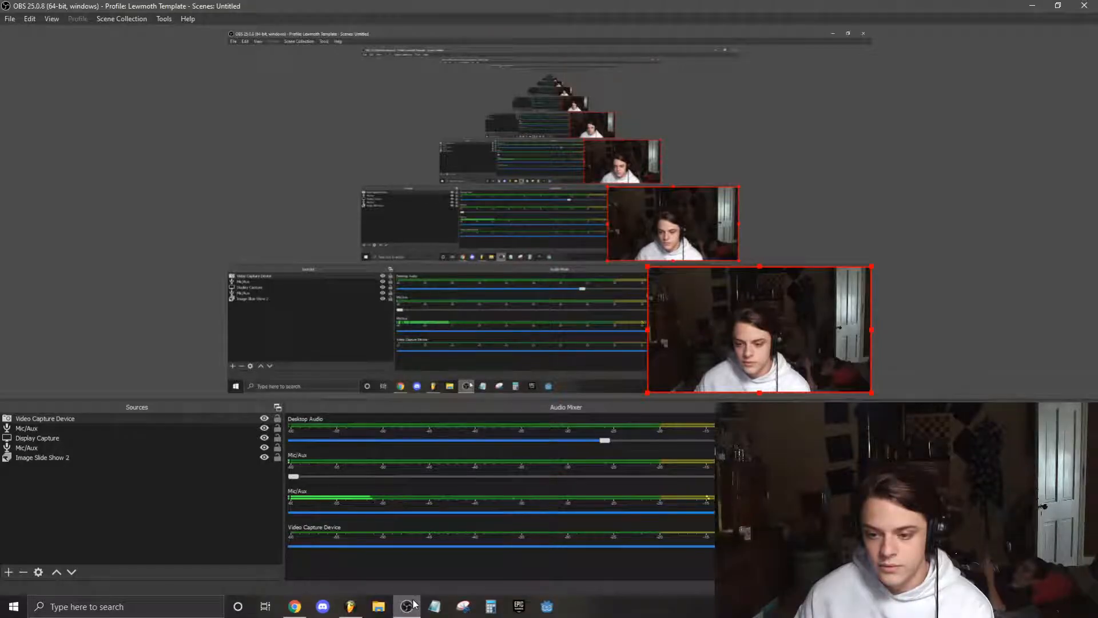
left_click(350, 606)
left_click(295, 606)
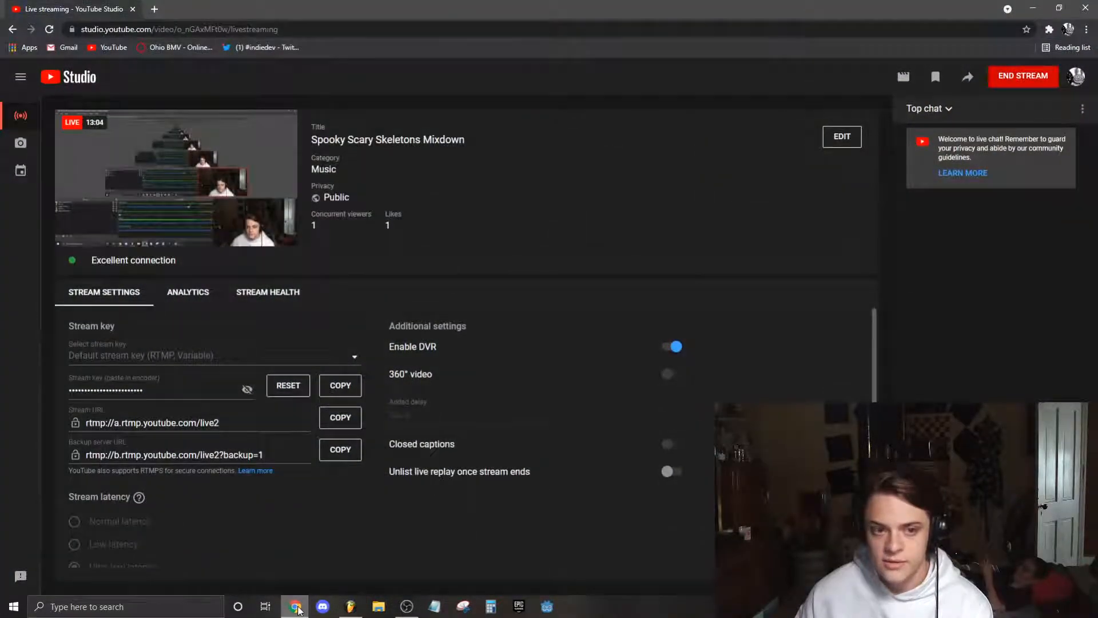
left_click(297, 607)
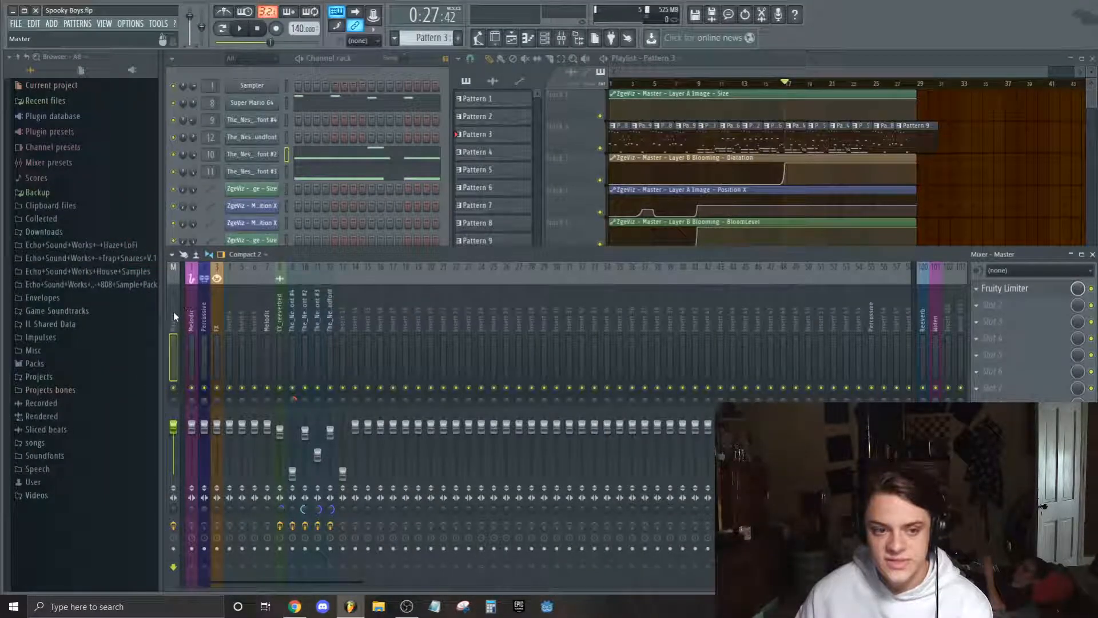
View the Master track's Fruity Limiter settings and close the limiter window.
left_click(1050, 290)
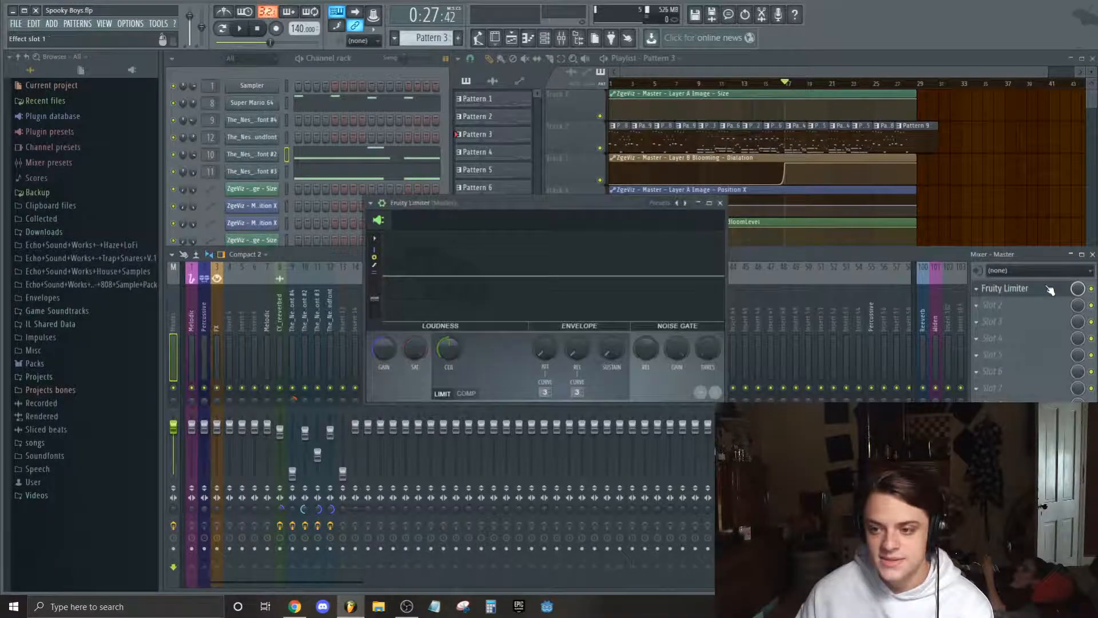
left_click(1051, 289)
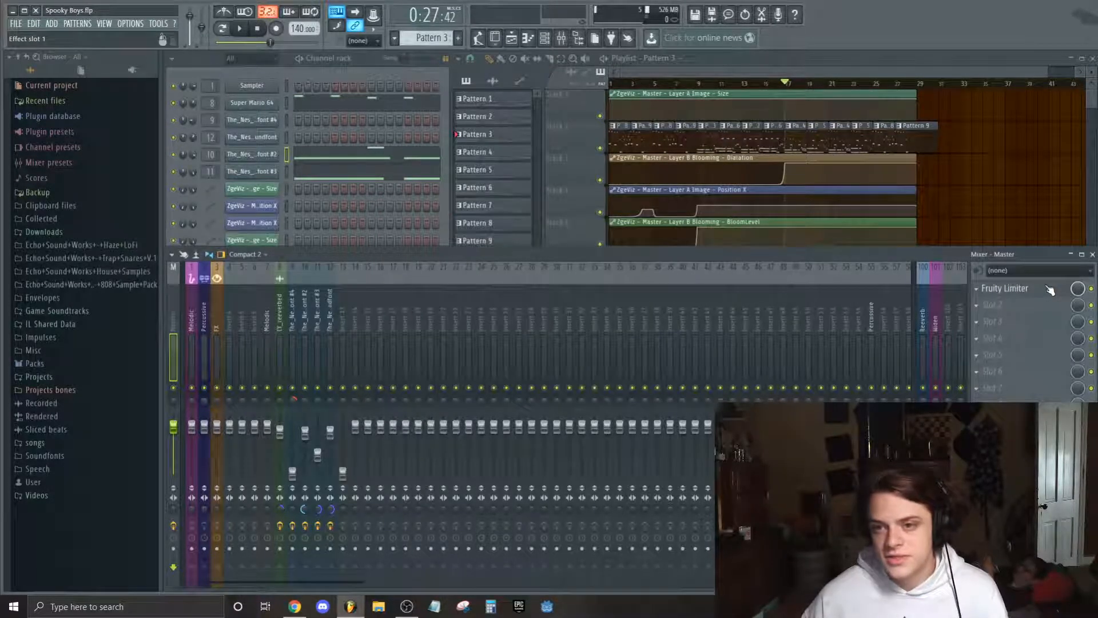
Move the Master's Fruity Limiter down the effect chain to slot 8.
scroll(1042, 296, "down", 7)
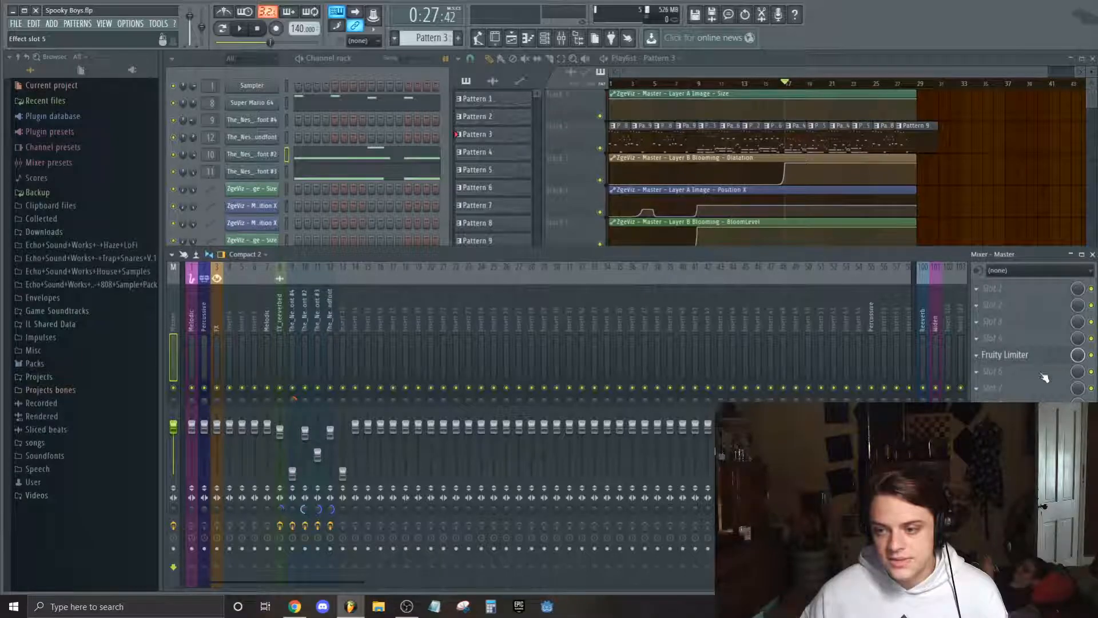
key("space")
key("space")
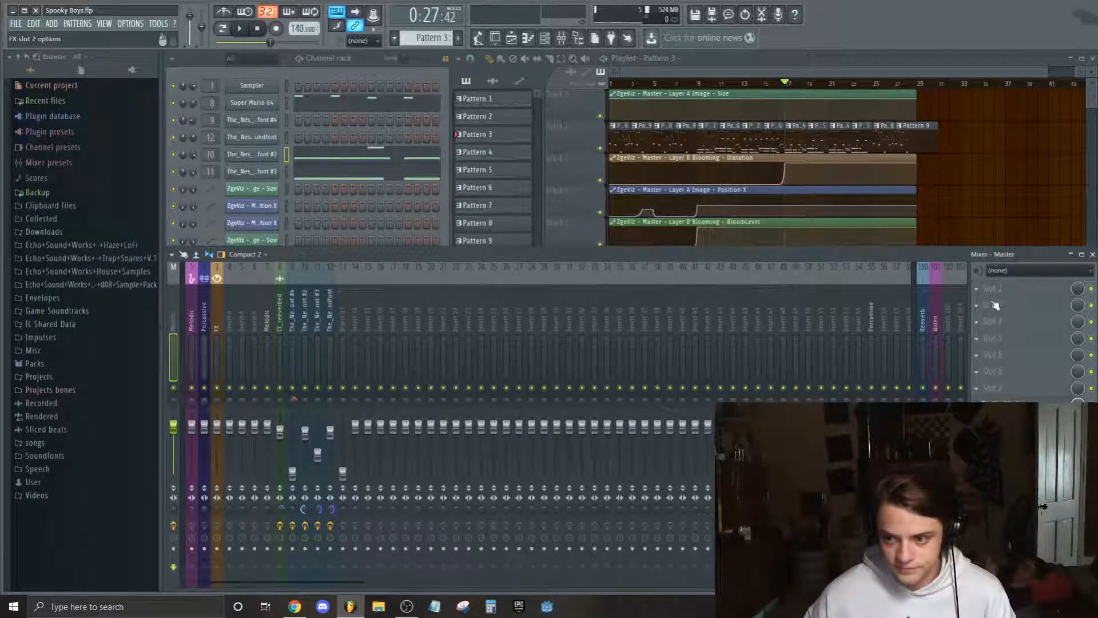
Add a Fruity Limiter to the Master's slot 1, switch it to compressor mode, and play the mix from bar 17.
left_click(977, 289)
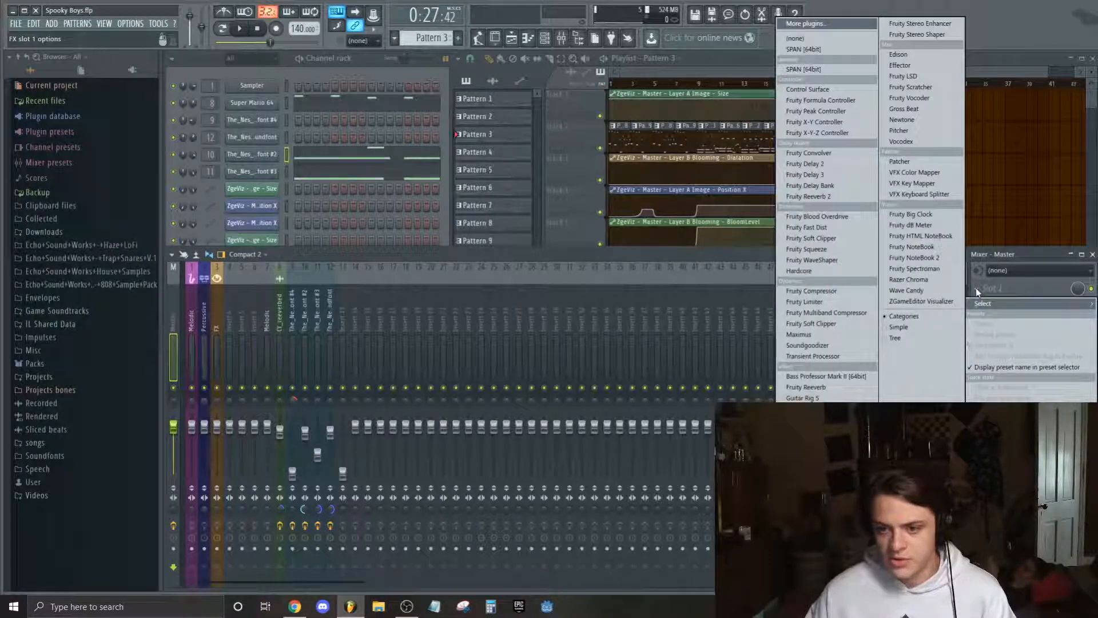
left_click(825, 303)
left_click(315, 325)
left_click_drag(422, 153, 627, 141)
key("space")
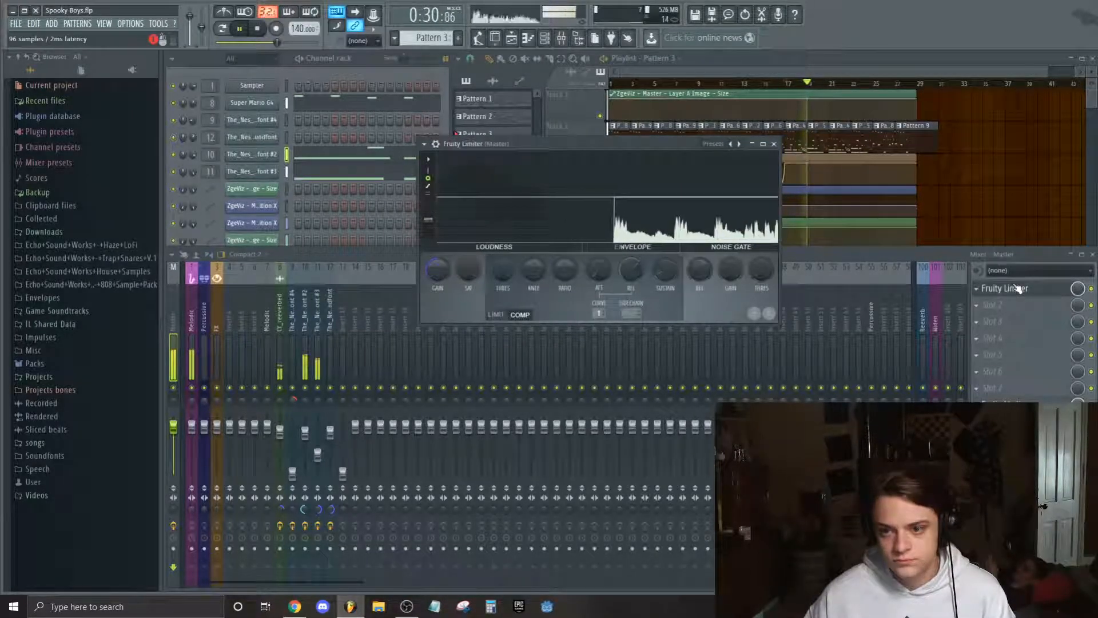
key("space")
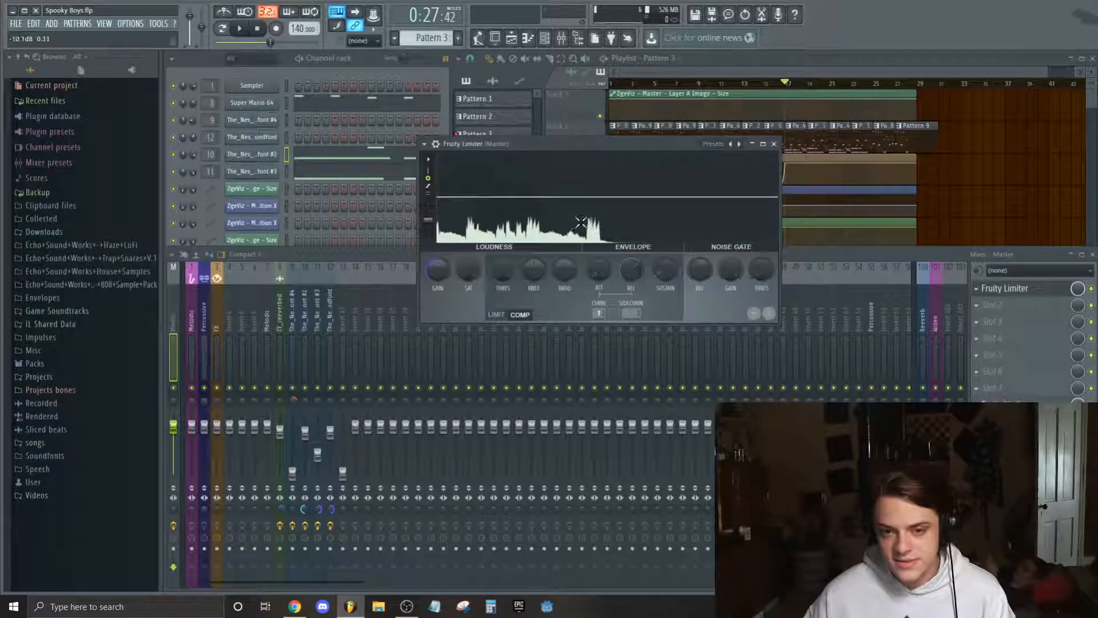
Try low and high compressor thresholds on the Master's slot 1 limiter, ending low, and raise the compression ratio.
left_click_drag(618, 146, 556, 147)
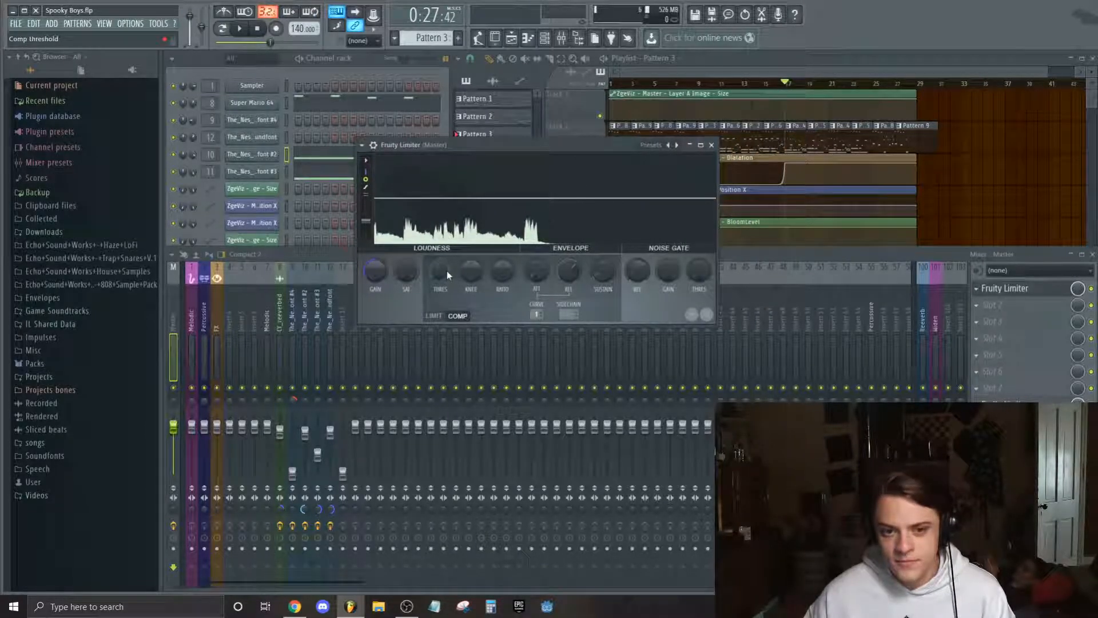
mouse_move(444, 275)
left_mouse_down()
mouse_move(444, 306)
mouse_move(444, 274)
left_mouse_up()
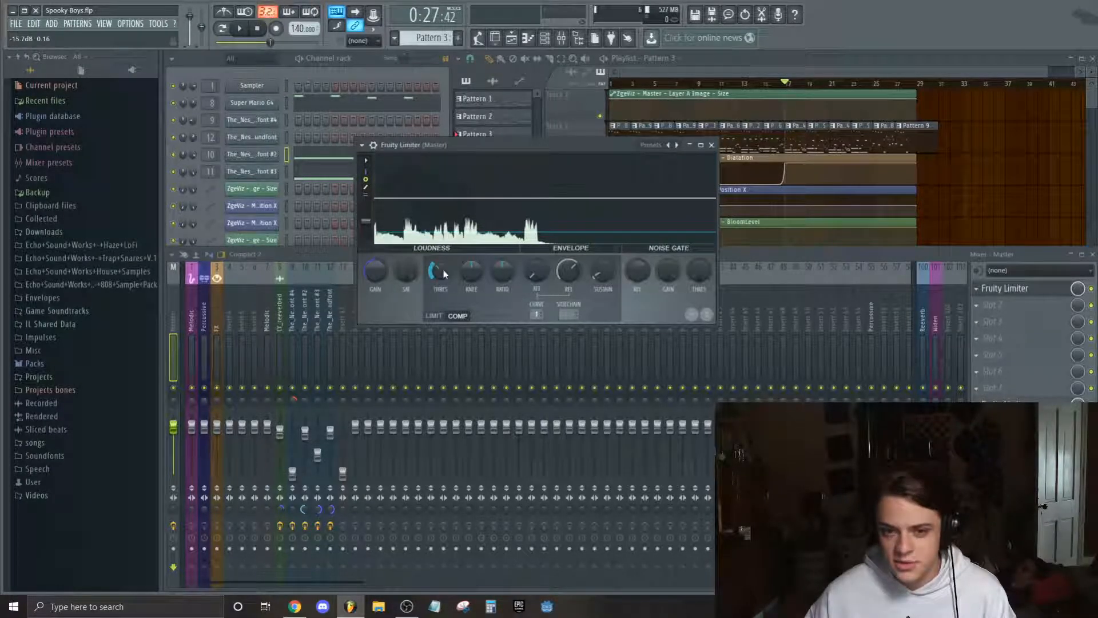
left_click(447, 271, "alt")
left_click_drag(448, 272, 447, 278)
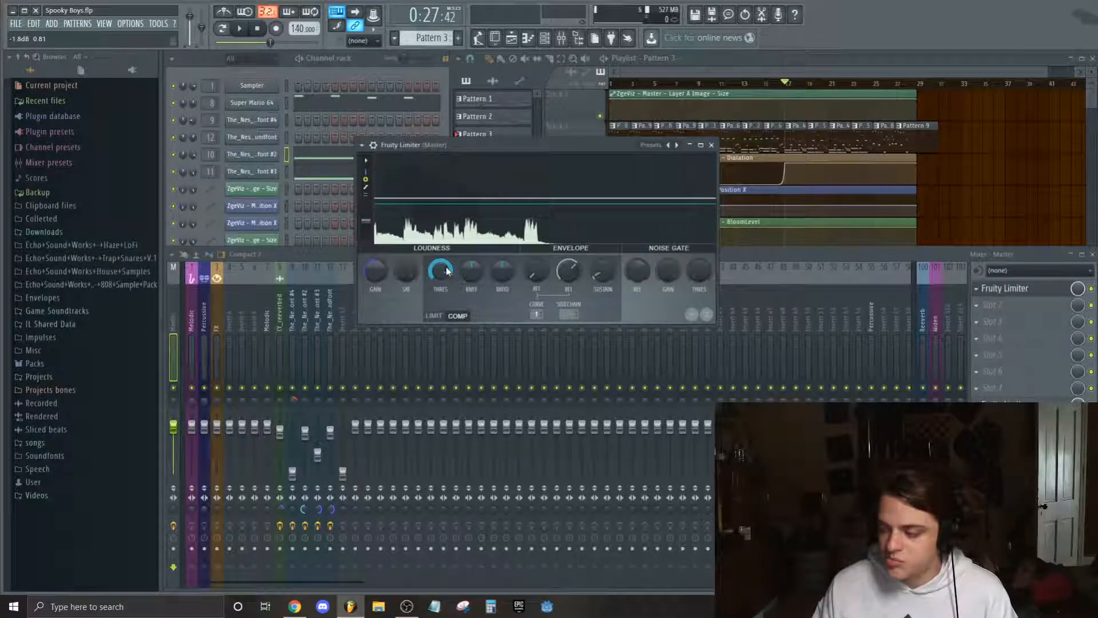
left_click_drag(447, 271, 447, 303)
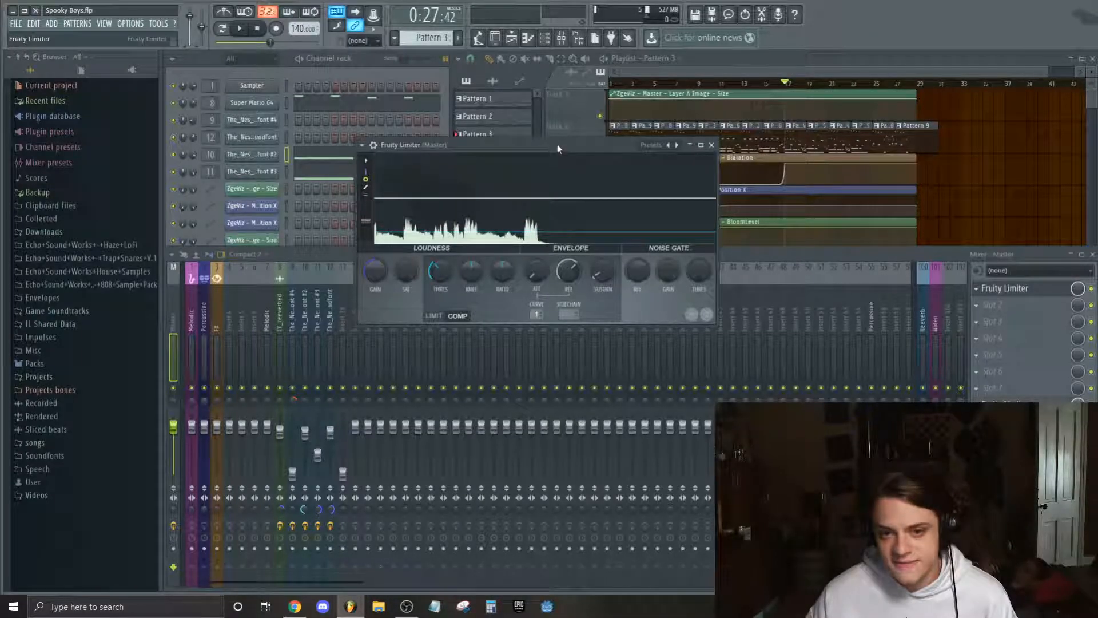
left_click_drag(558, 145, 554, 128)
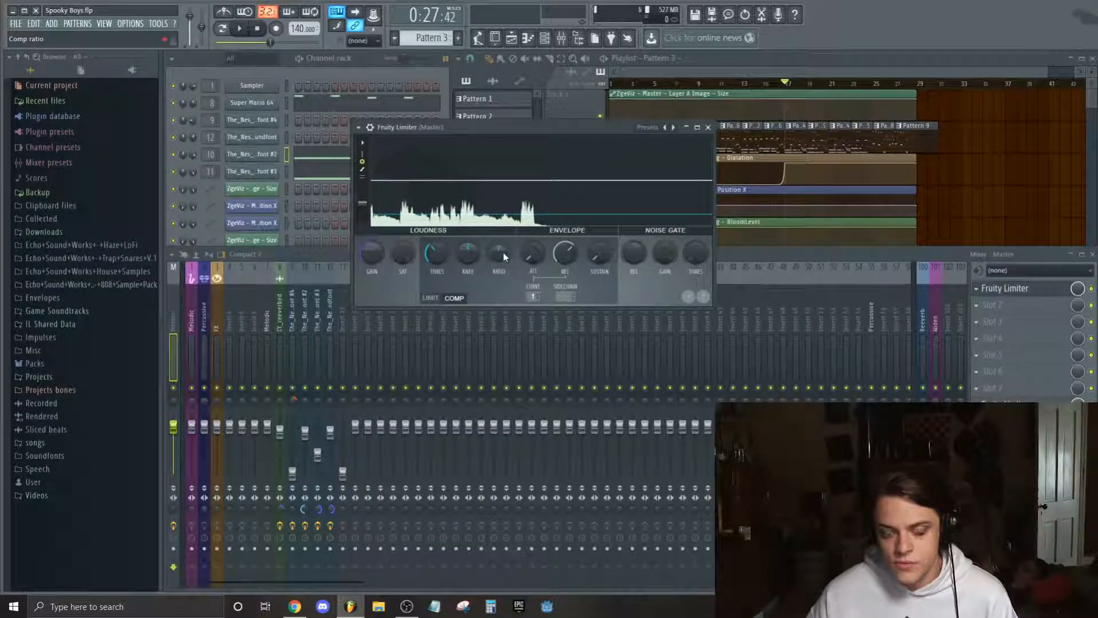
left_click_drag(534, 123, 532, 100)
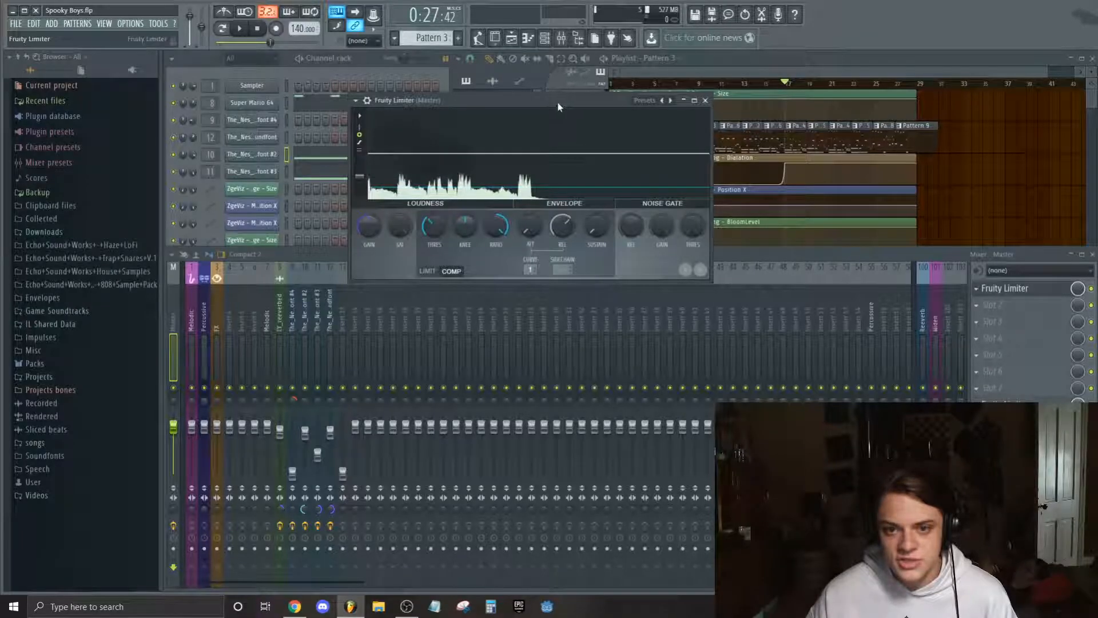
left_click_drag(561, 107, 553, 135)
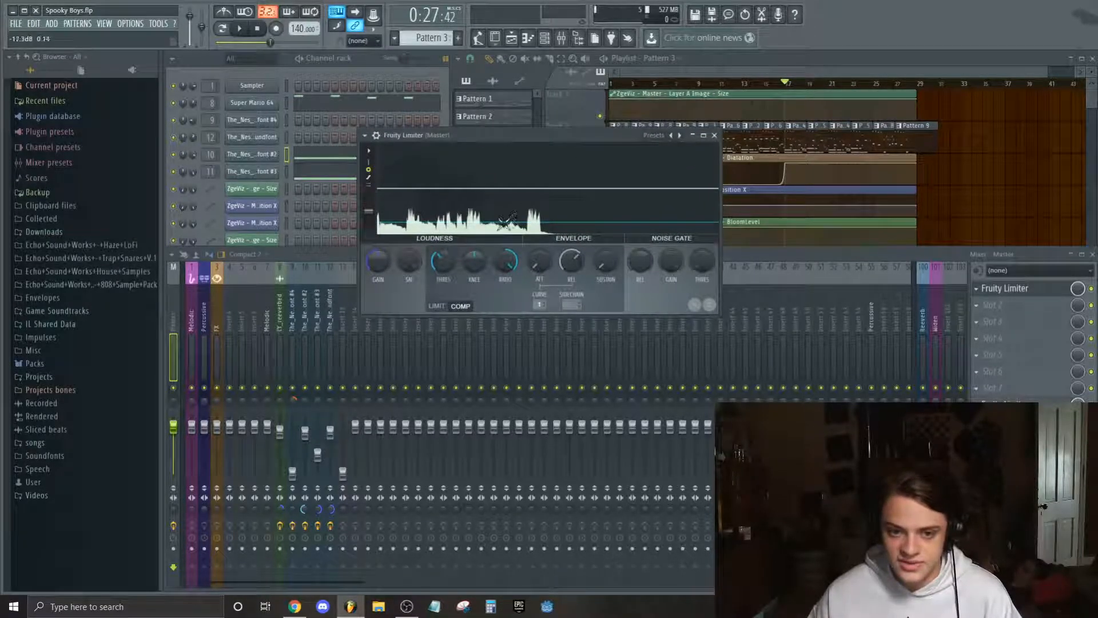
Lower the compressor threshold further, play the mix from bar 17 to check the gain reduction, and raise the threshold above the waveform.
left_click_drag(440, 265, 440, 268)
key("space")
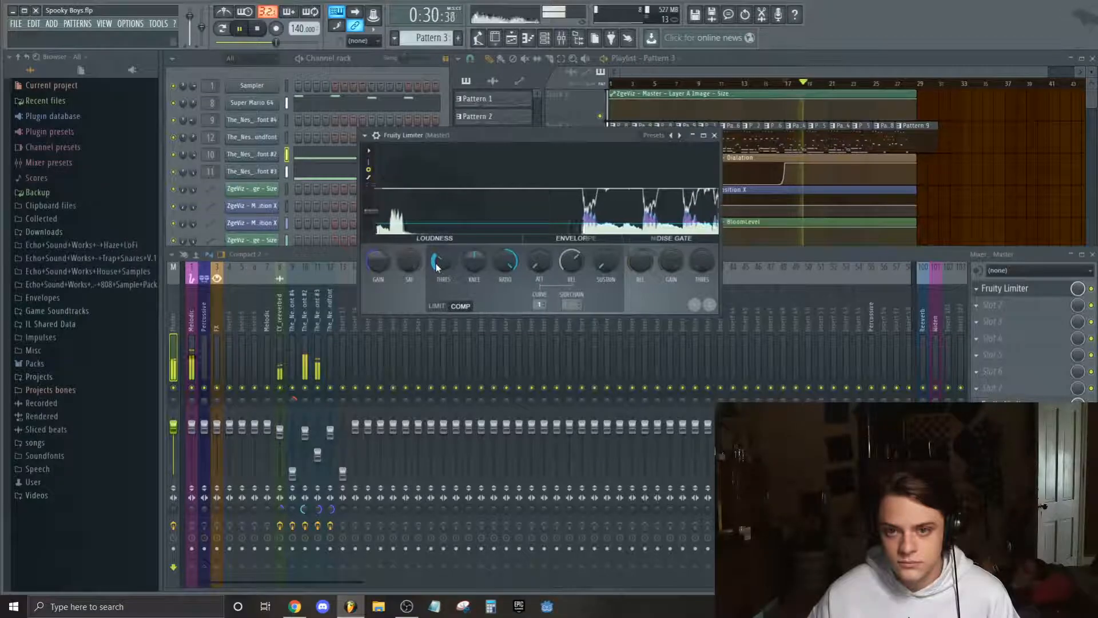
key("space")
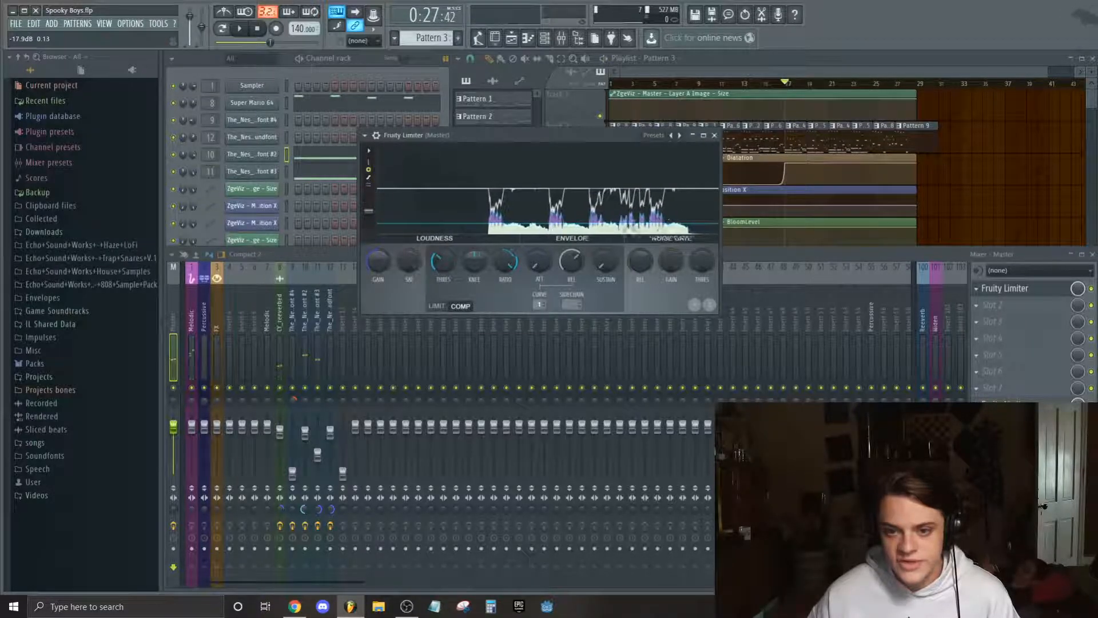
left_click_drag(435, 271, 434, 303)
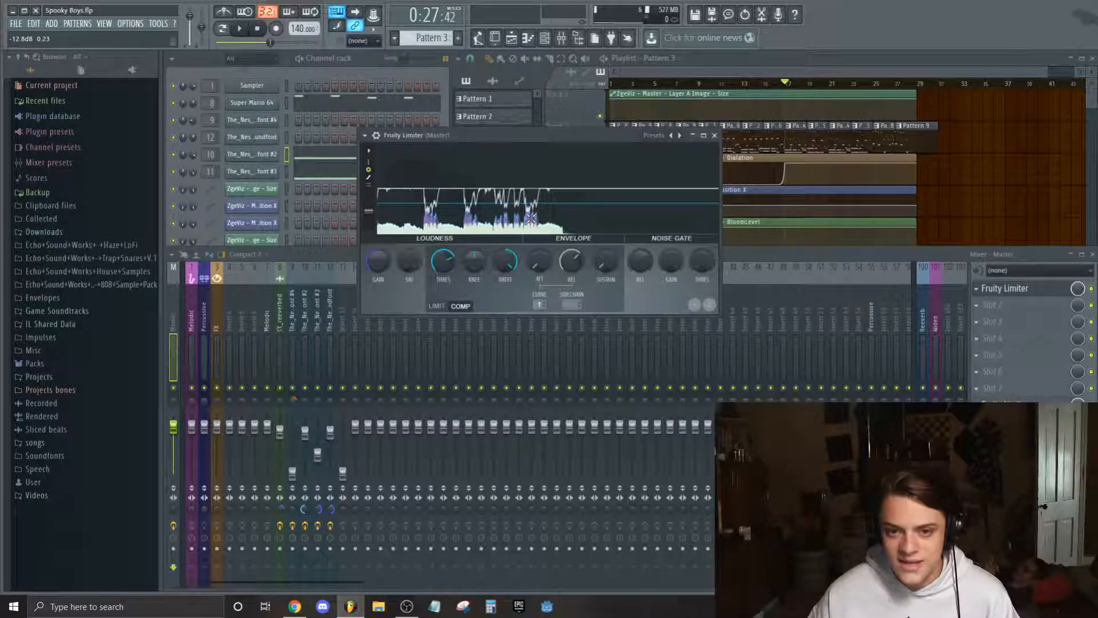
left_click_drag(554, 142, 607, 127)
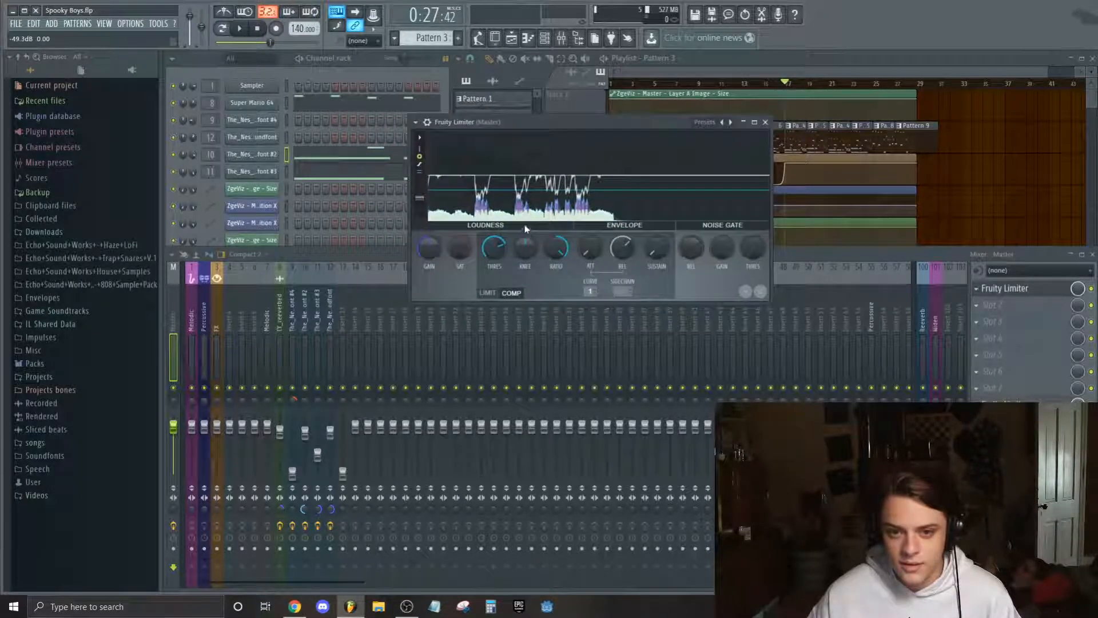
Lower the compressor's threshold and ratio, lengthen the attack and shorten the release while the mix plays, and close the limiter.
left_click_drag(483, 255, 482, 277)
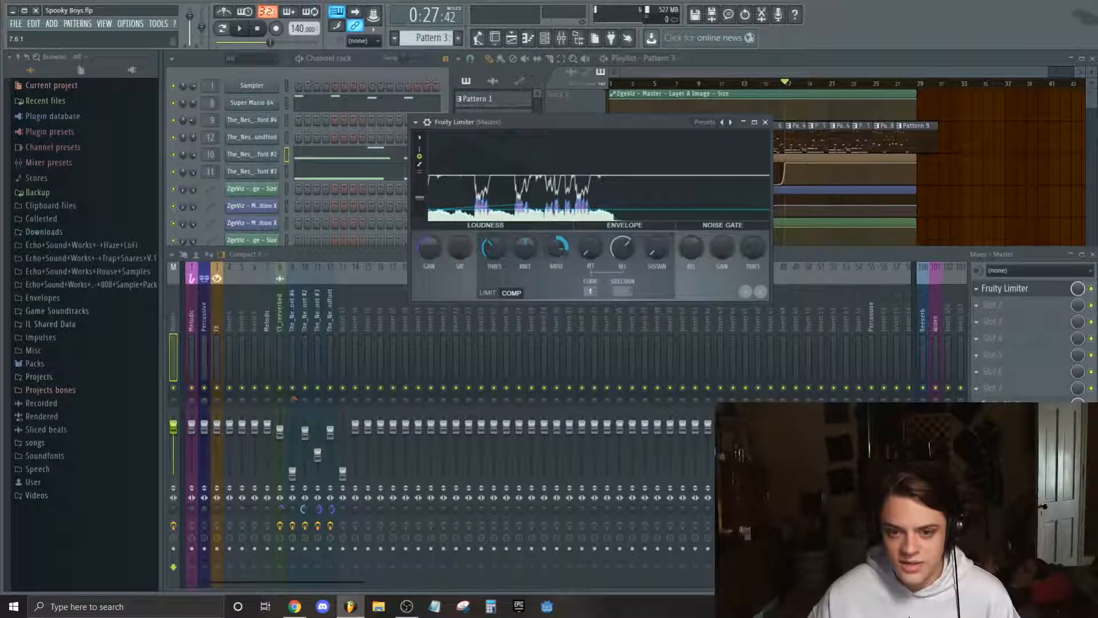
key("space")
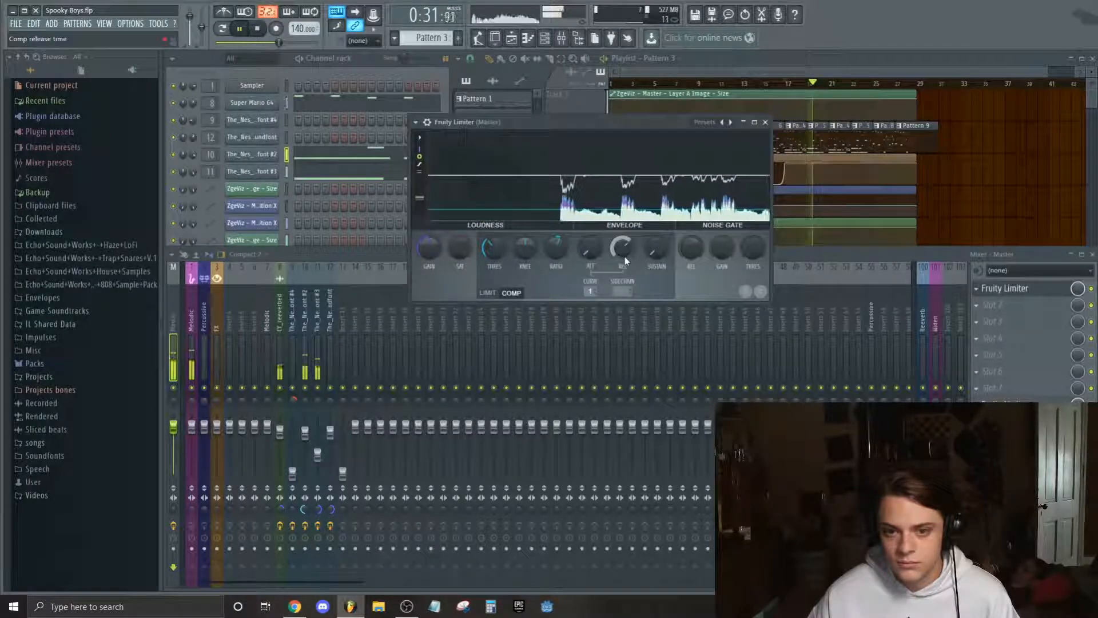
left_click_drag(592, 252, 558, 256)
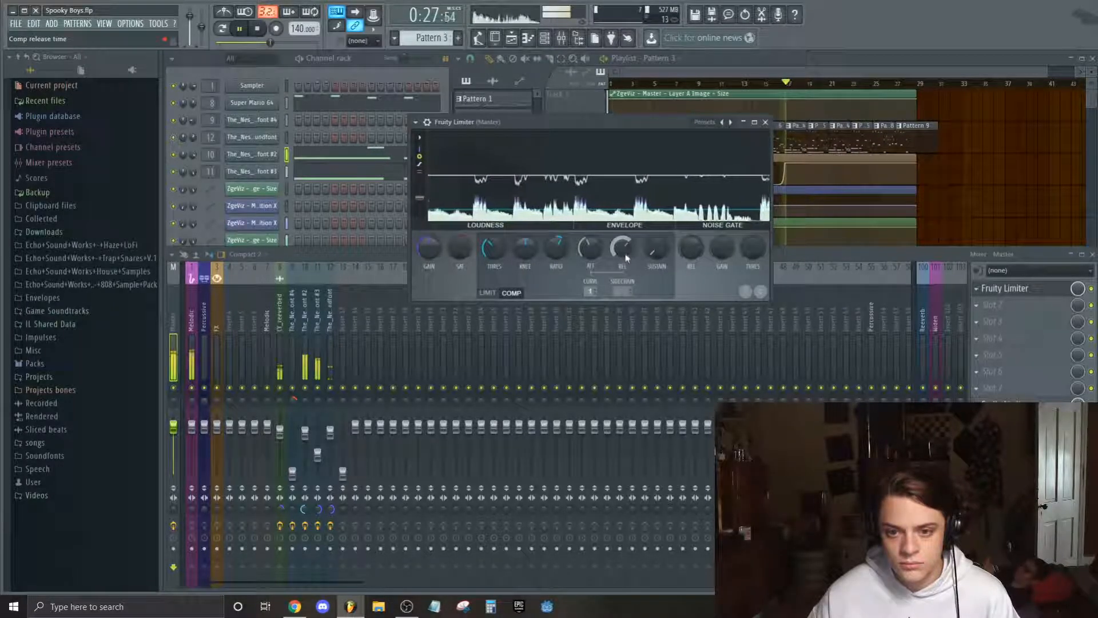
left_click_drag(620, 253, 622, 251)
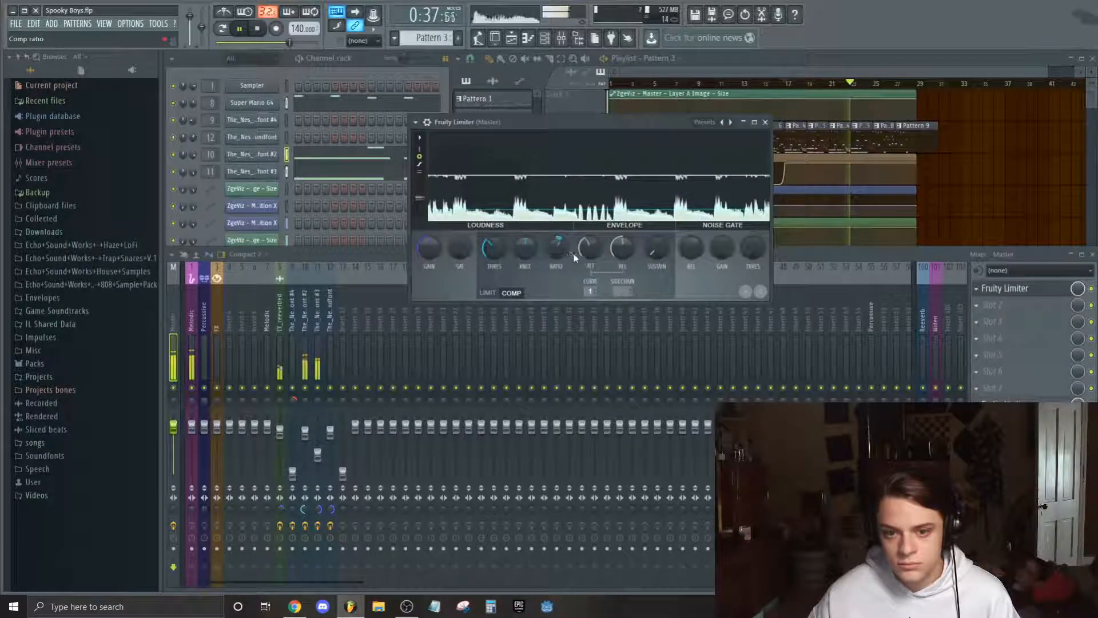
left_click(765, 122)
key("space")
Glance at the limiter in slot 8, and add another Fruity Limiter to the Master's slot 2.
left_click(1005, 405)
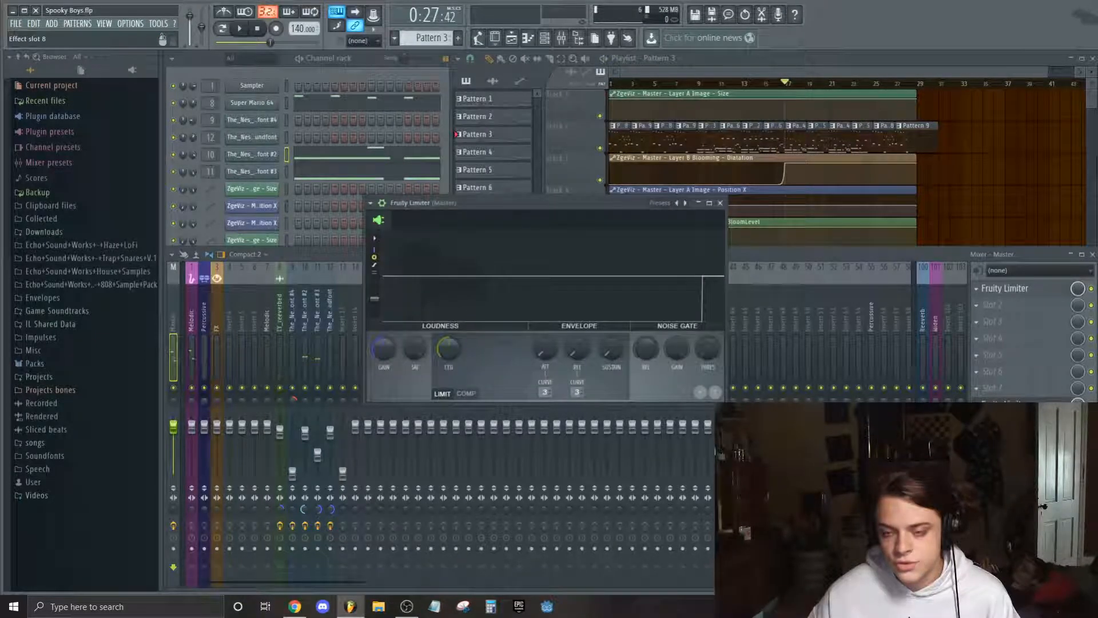
left_click(1006, 405)
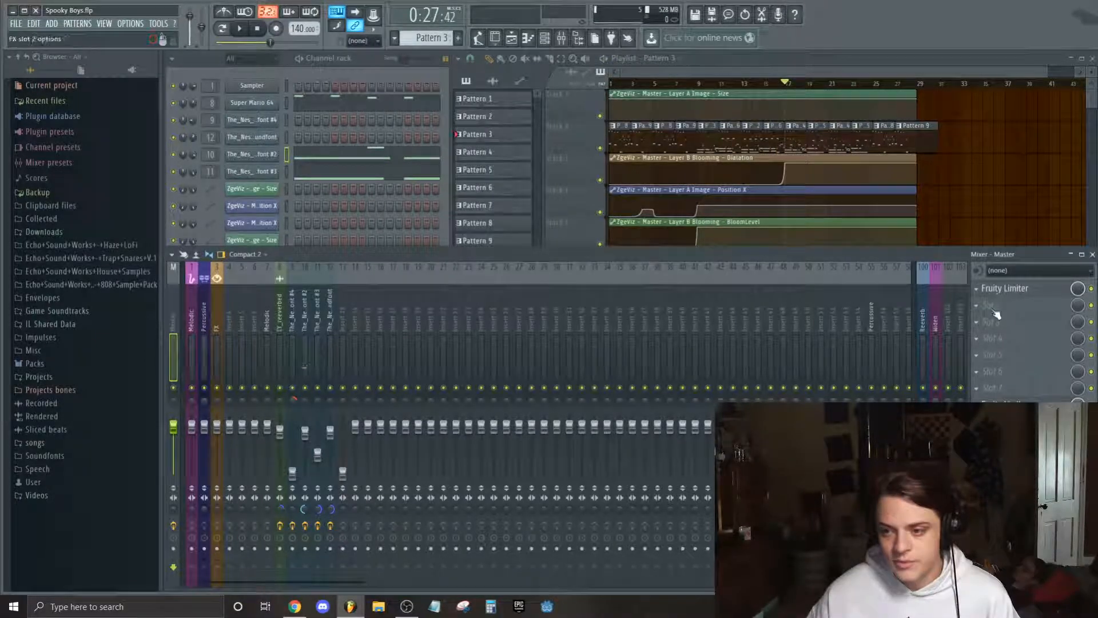
left_click(997, 310)
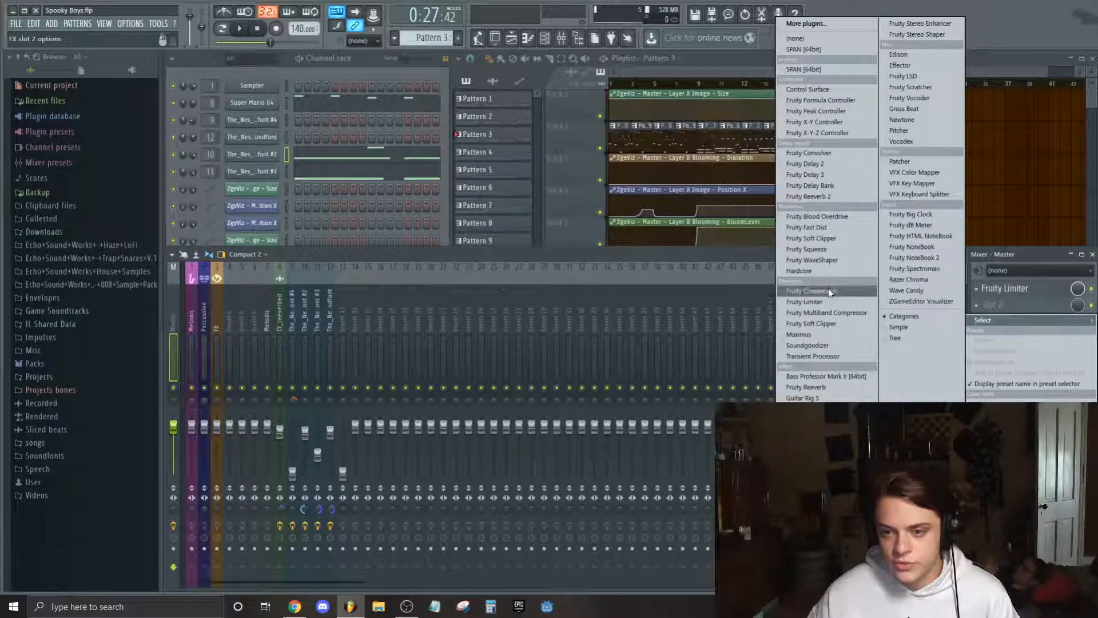
left_click(816, 302)
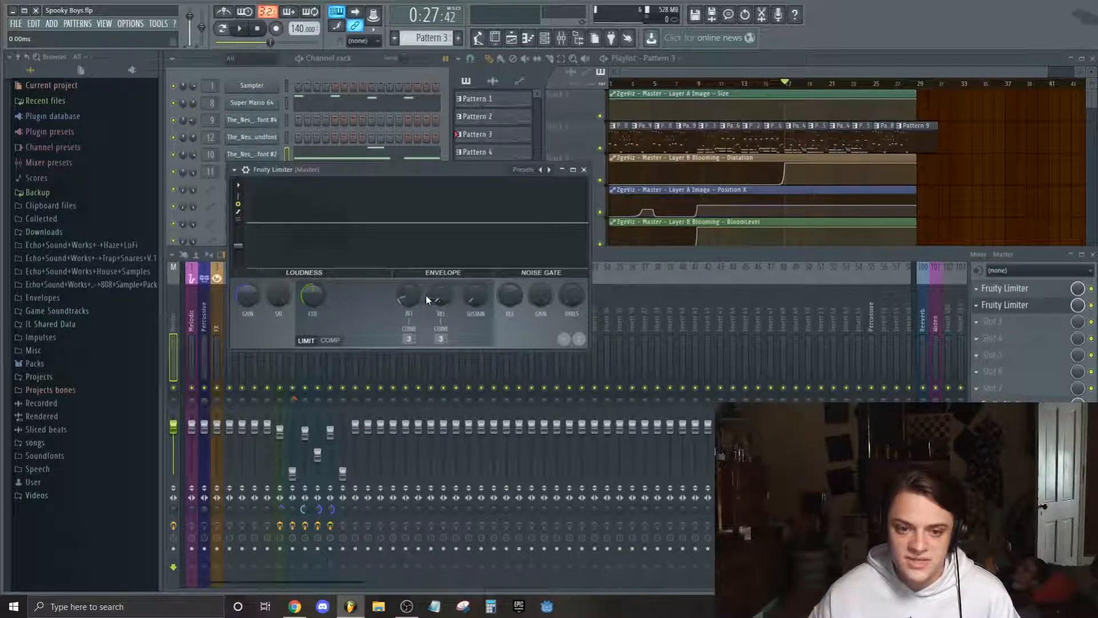
left_click_drag(427, 173, 511, 150)
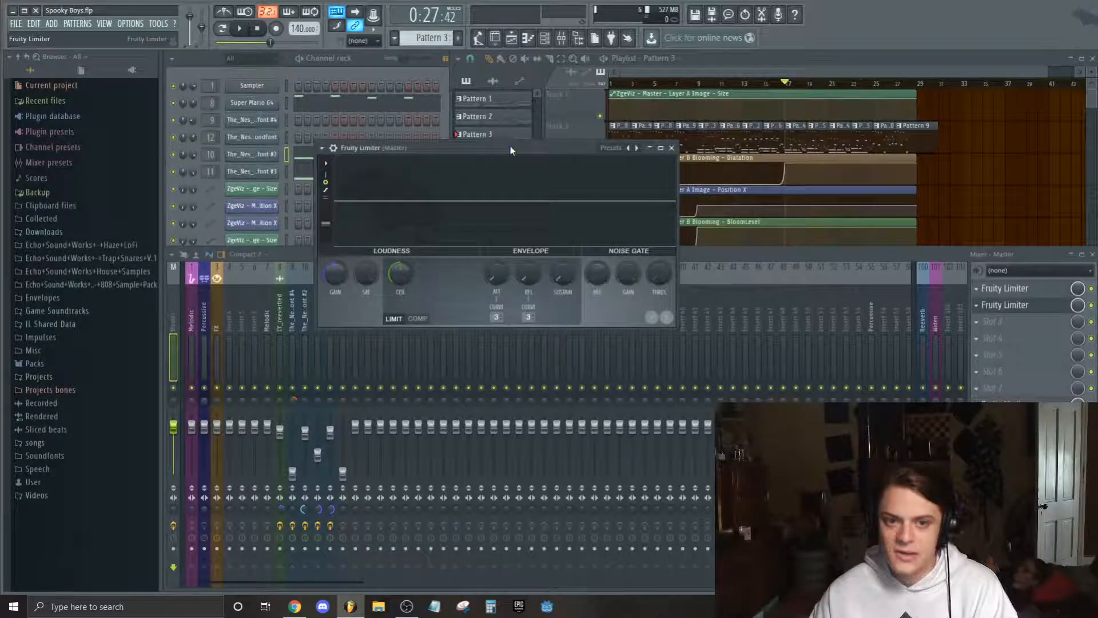
left_click_drag(511, 149, 577, 145)
Lower the slot 2 limiter's ceiling to about -8 dB, play the mix from bar 17 to check it, and close the limiter.
left_click_drag(470, 267, 470, 291)
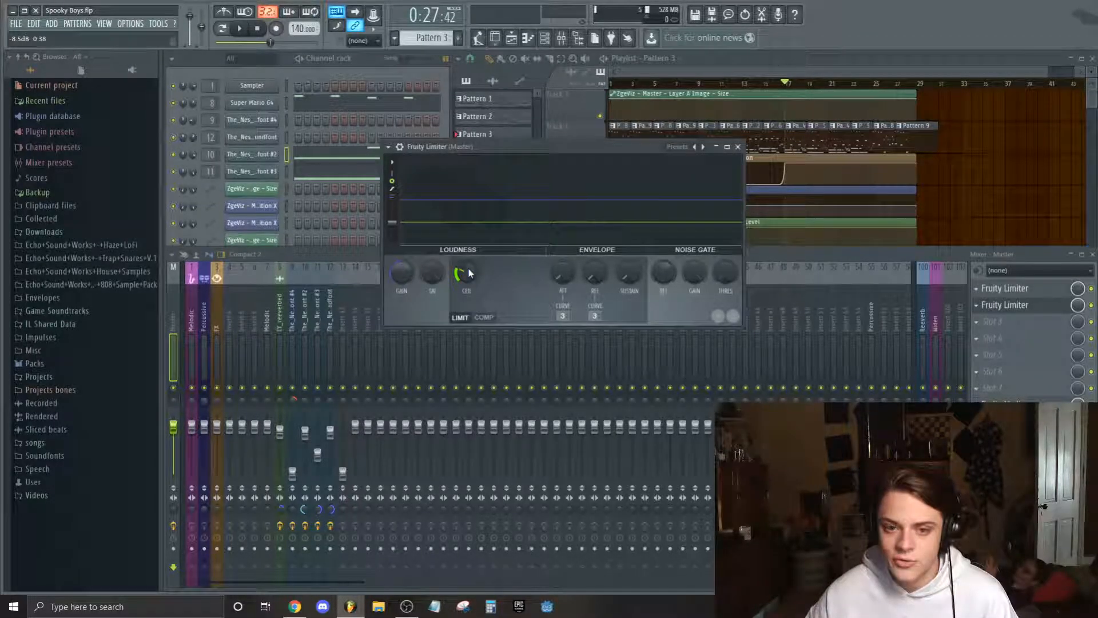
left_click_drag(469, 274, 469, 284)
key("space")
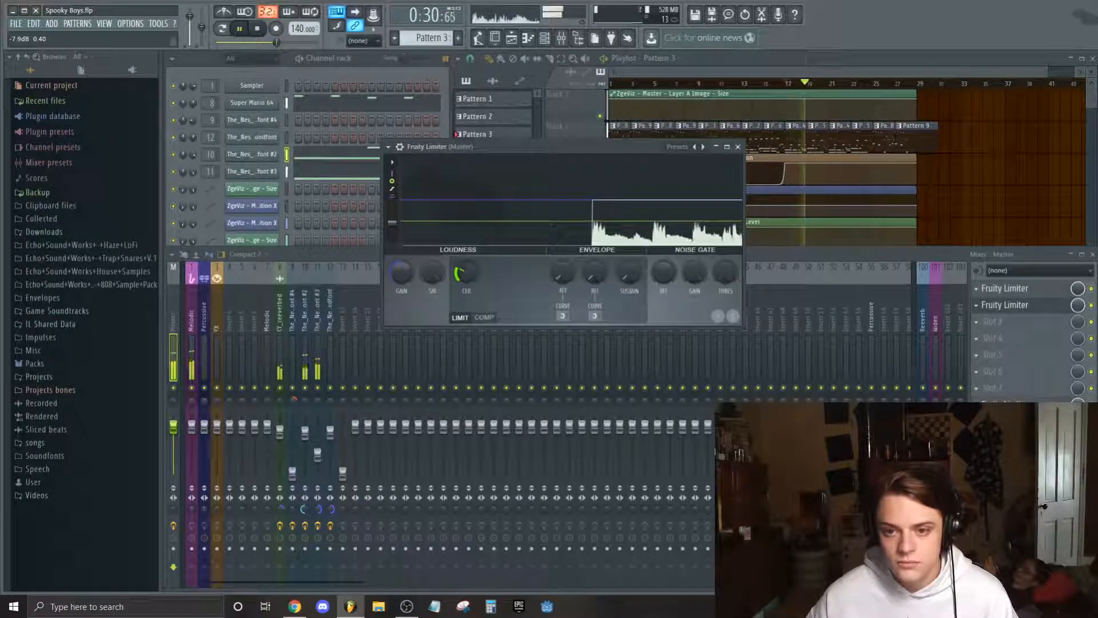
key("space")
left_click(738, 147)
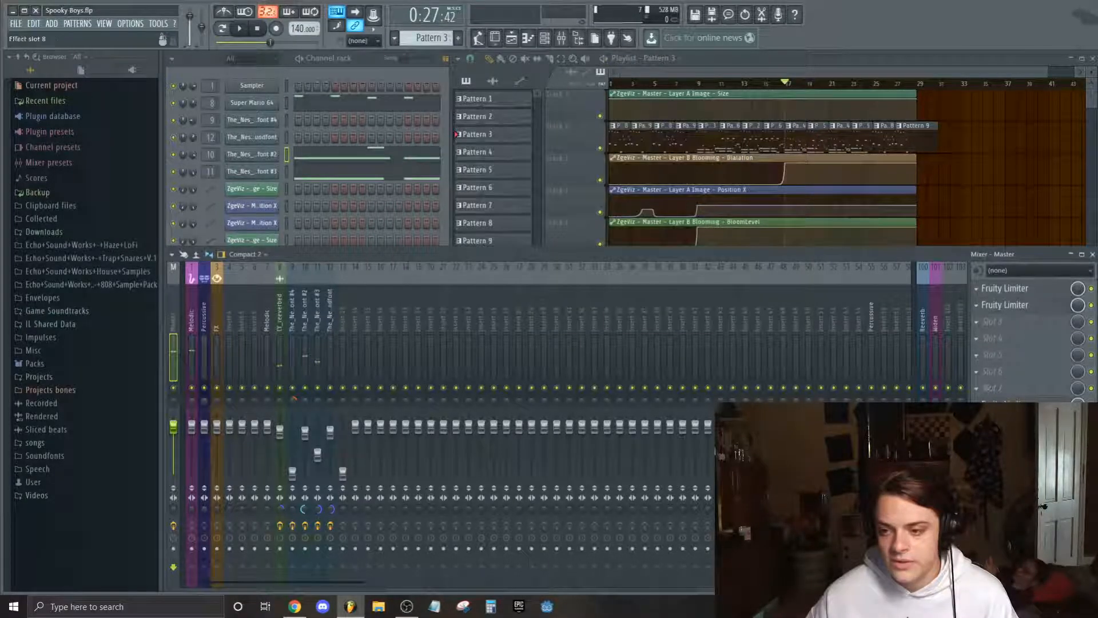
View the Master's slot 8 limiter, select the The_Nes_Soundfont mixer track, and briefly play the song from the start.
left_click(1003, 404)
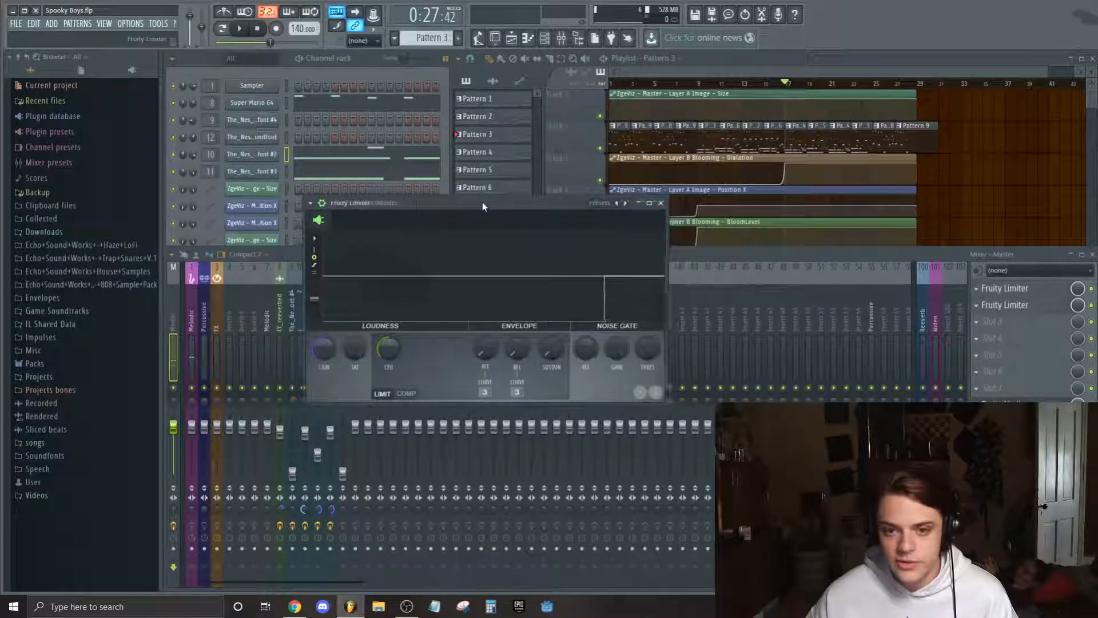
left_click(332, 512)
key("space")
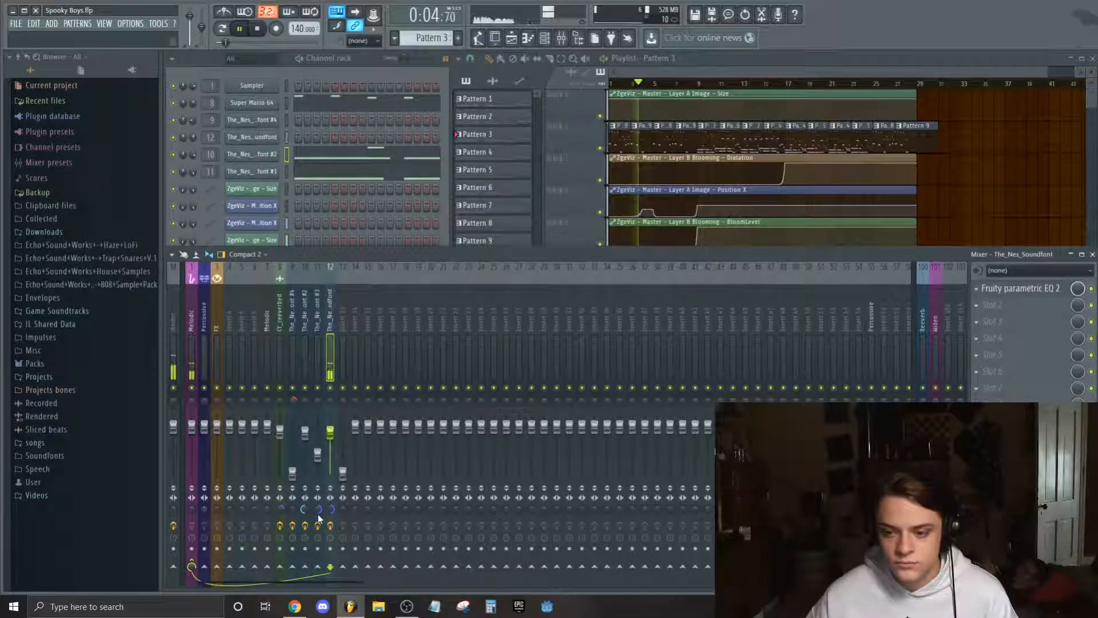
key("space")
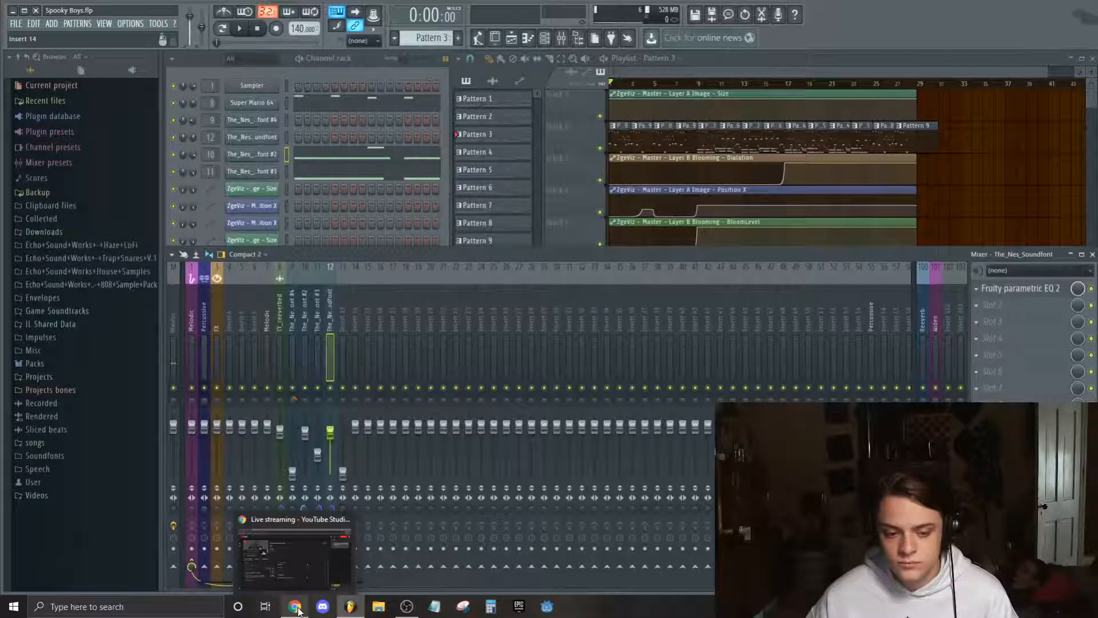
Switch to Chrome to check the live stream's analytics in YouTube Studio, and return to FL Studio.
left_click(296, 608)
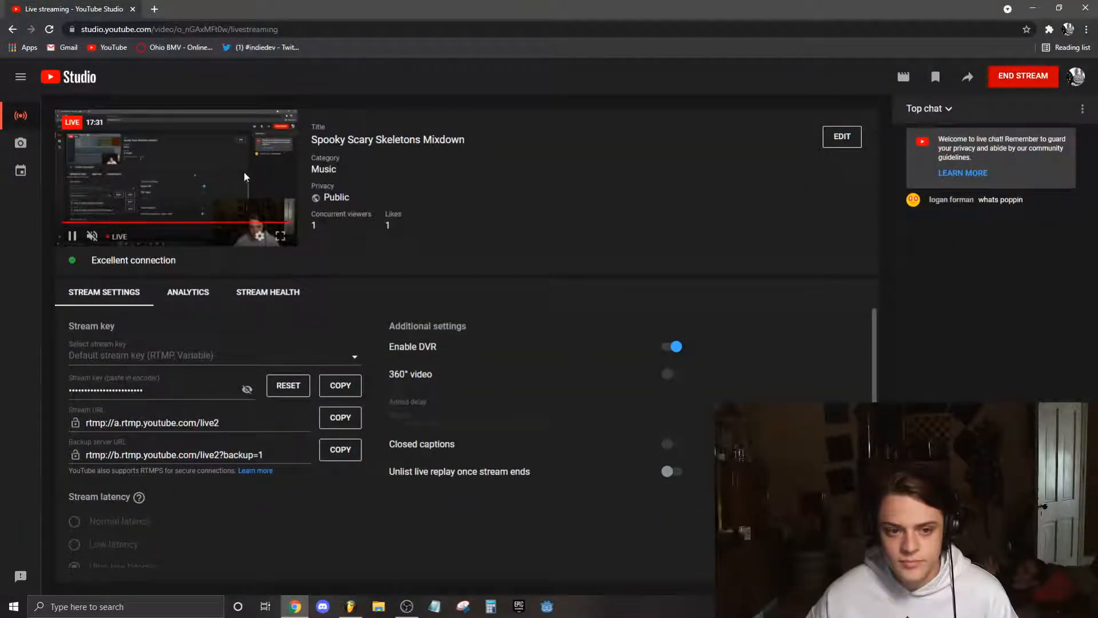
mouse_move(200, 189)
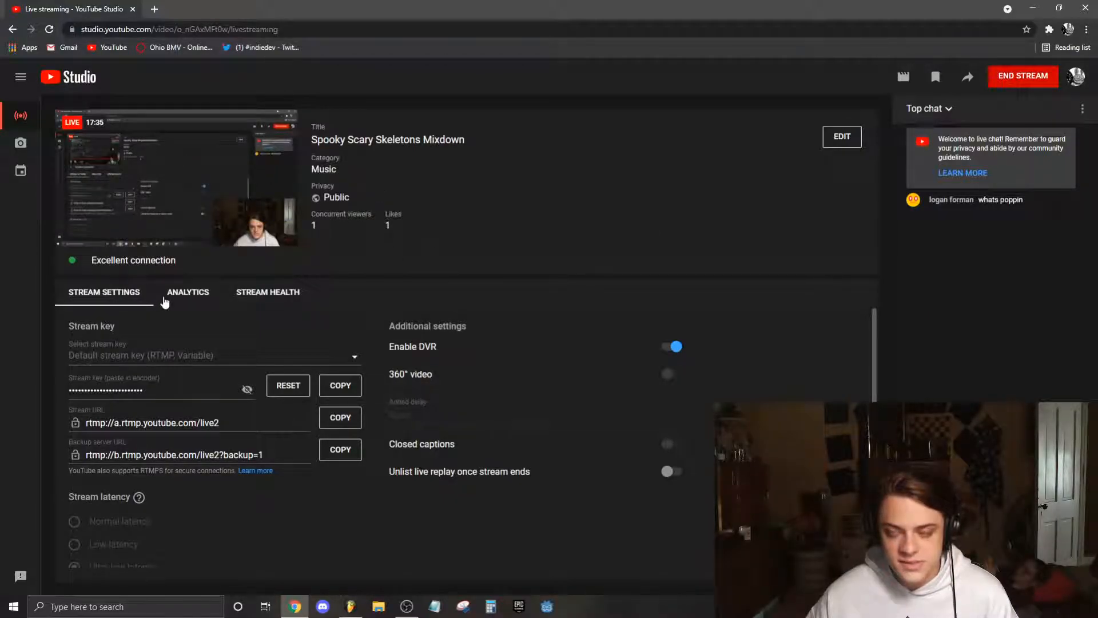
left_click(189, 294)
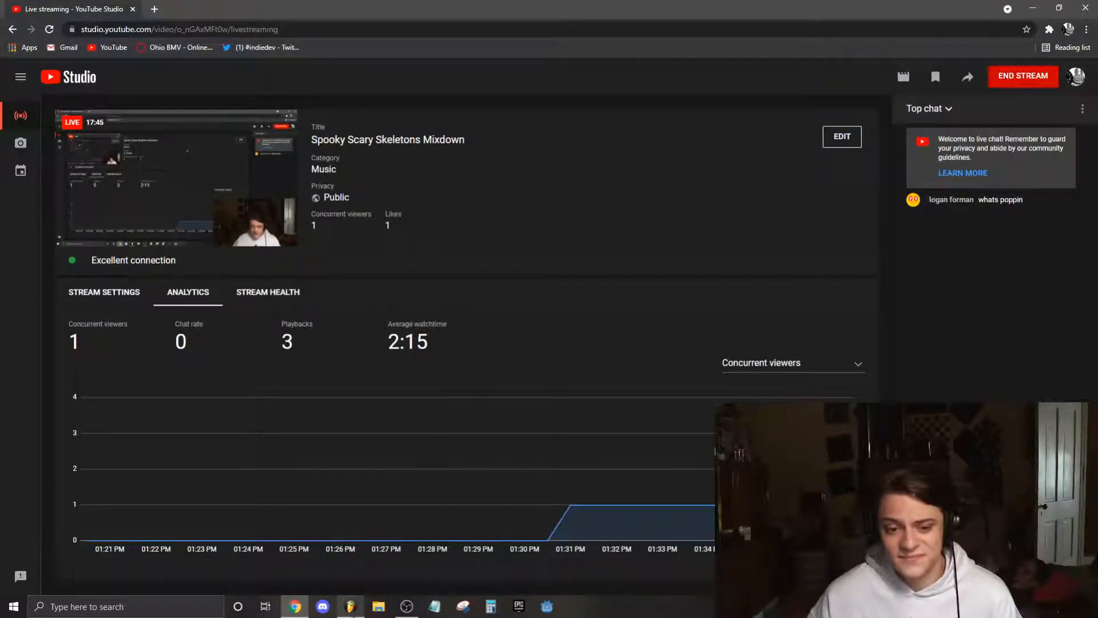
left_click(350, 606)
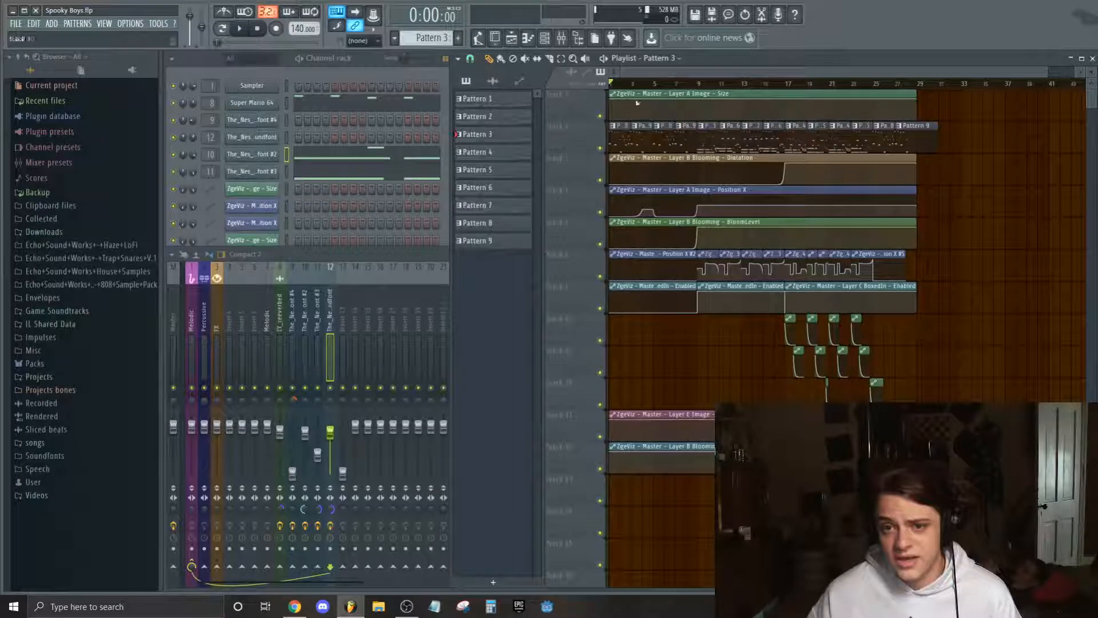
Switch to OBS, raise the Desktop Audio level slightly while the song plays, and return to FL Studio.
left_click_drag(1047, 72, 964, 71)
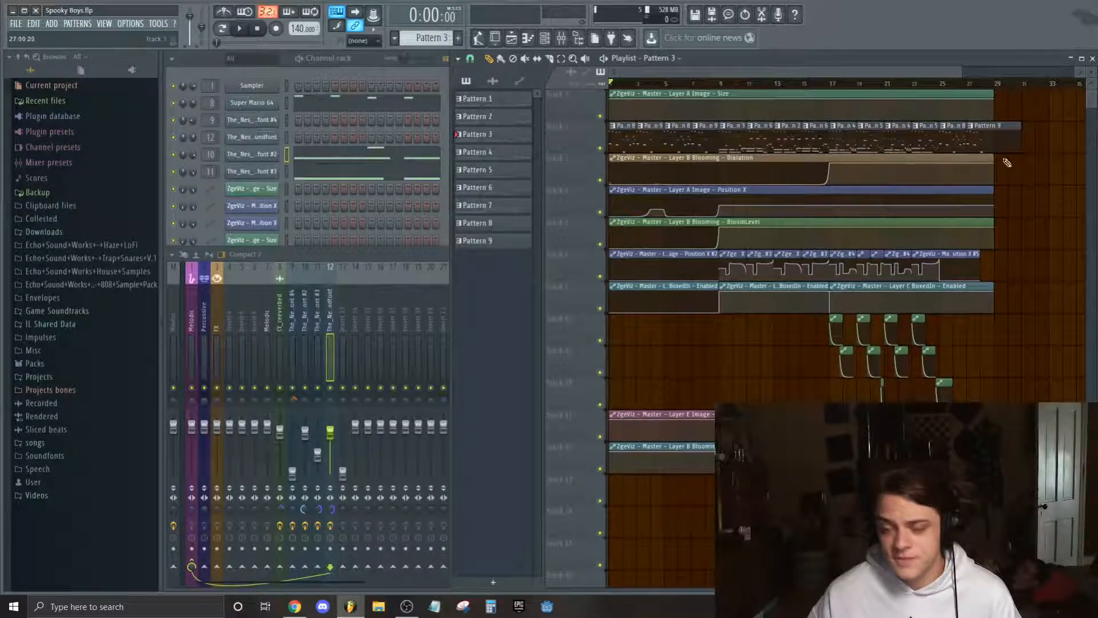
left_click(408, 606)
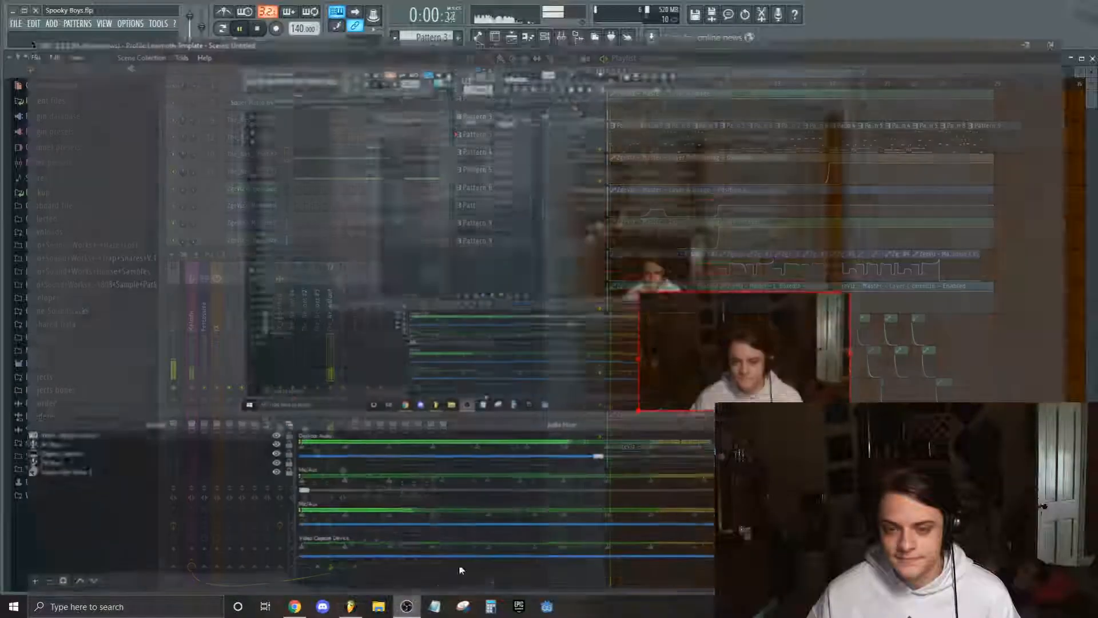
left_click_drag(611, 442, 639, 444)
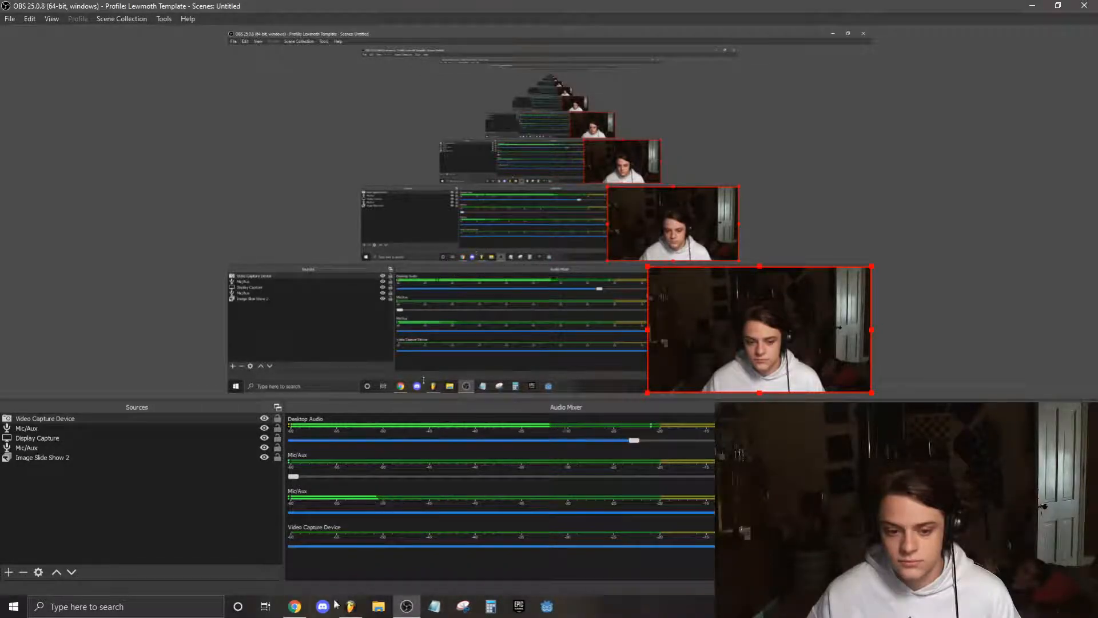
left_click(351, 606)
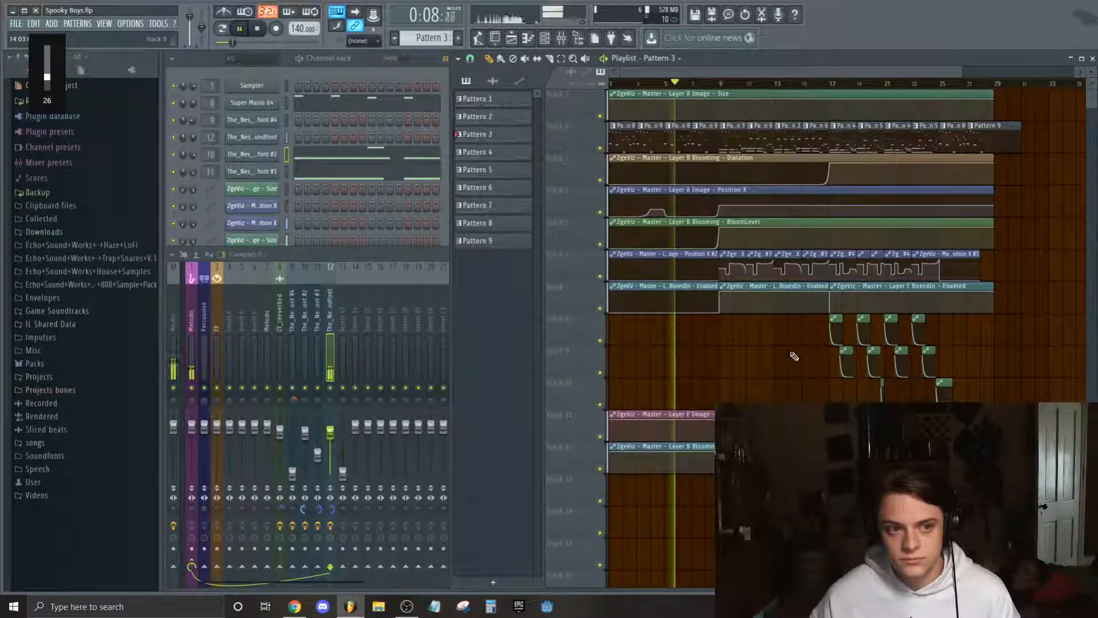
Set the CY_reverbed mixer track's stereo separation to about 55% merged while the song plays.
left_click(177, 324)
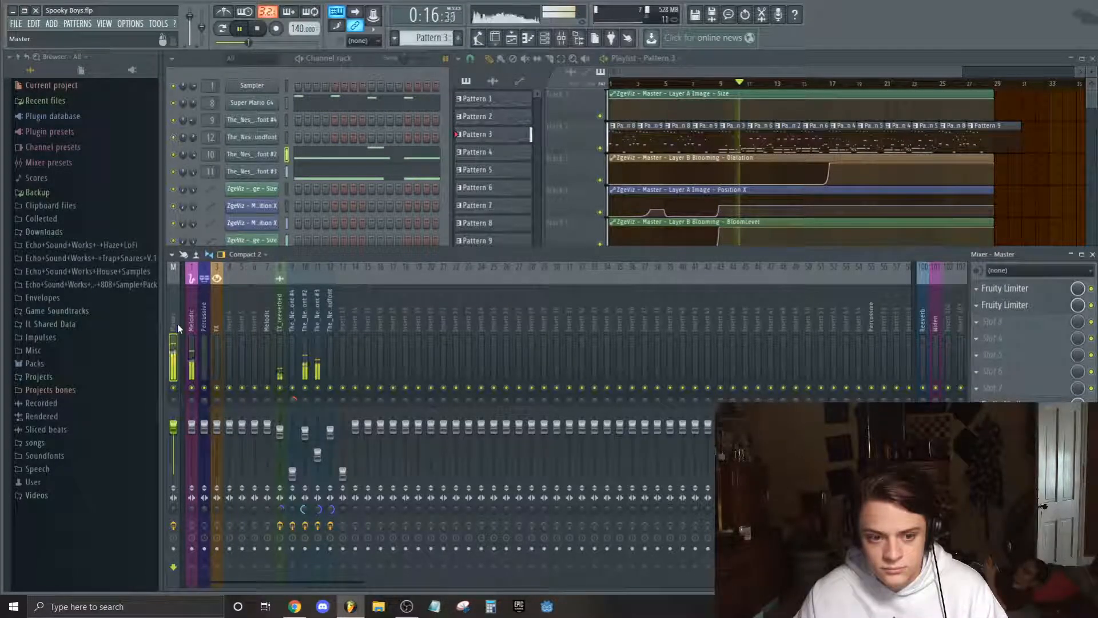
left_click(280, 516)
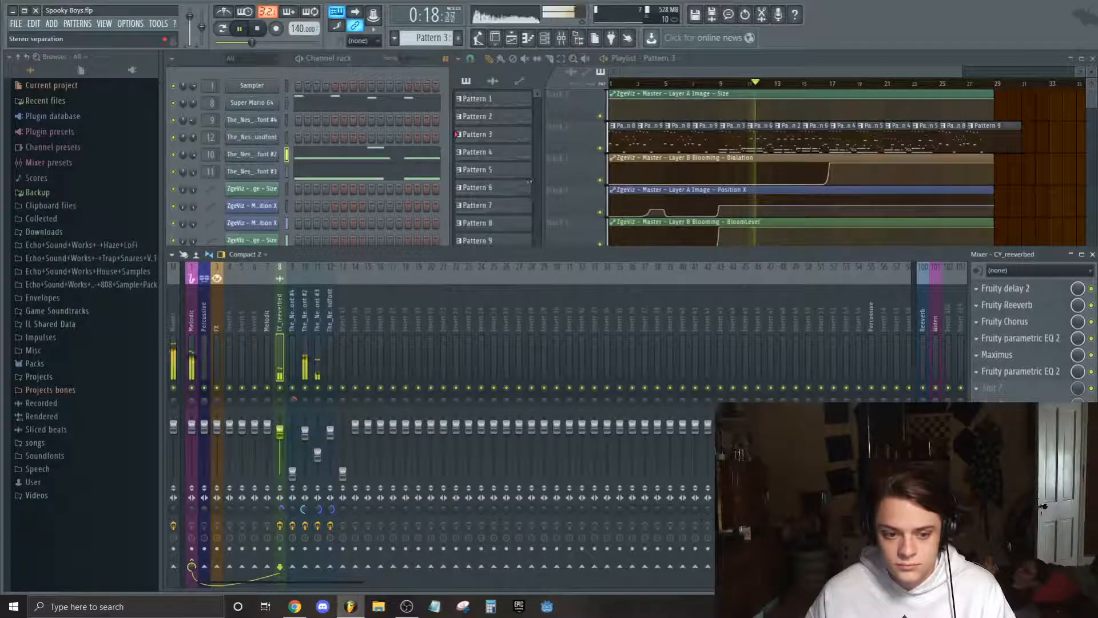
left_click_drag(280, 513, 280, 511)
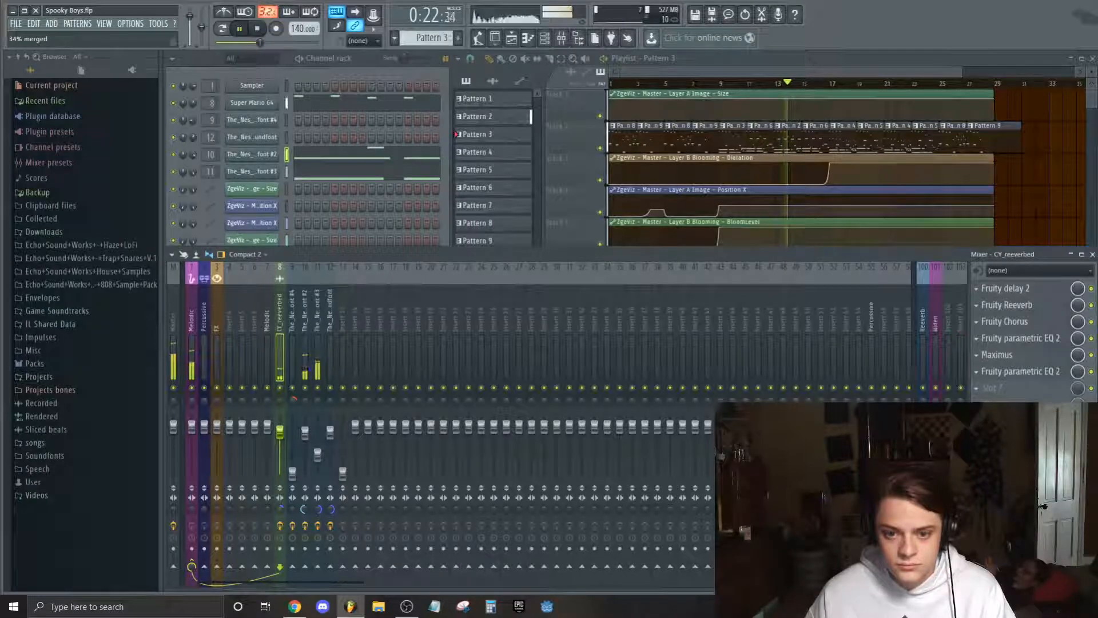
left_click_drag(280, 511, 281, 515)
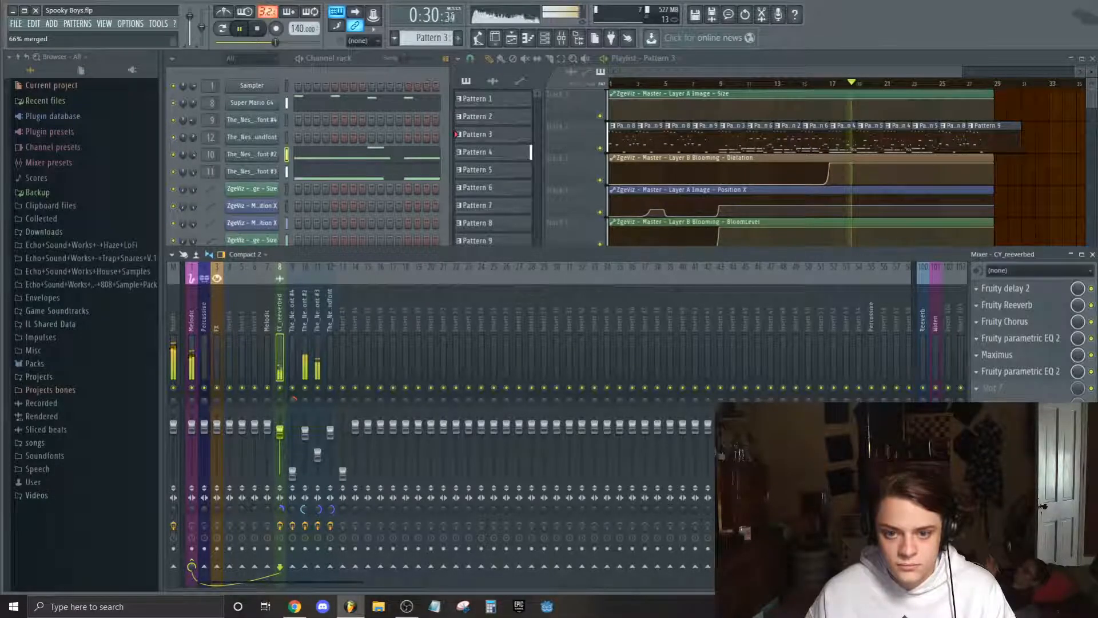
left_click_drag(281, 508, 280, 505)
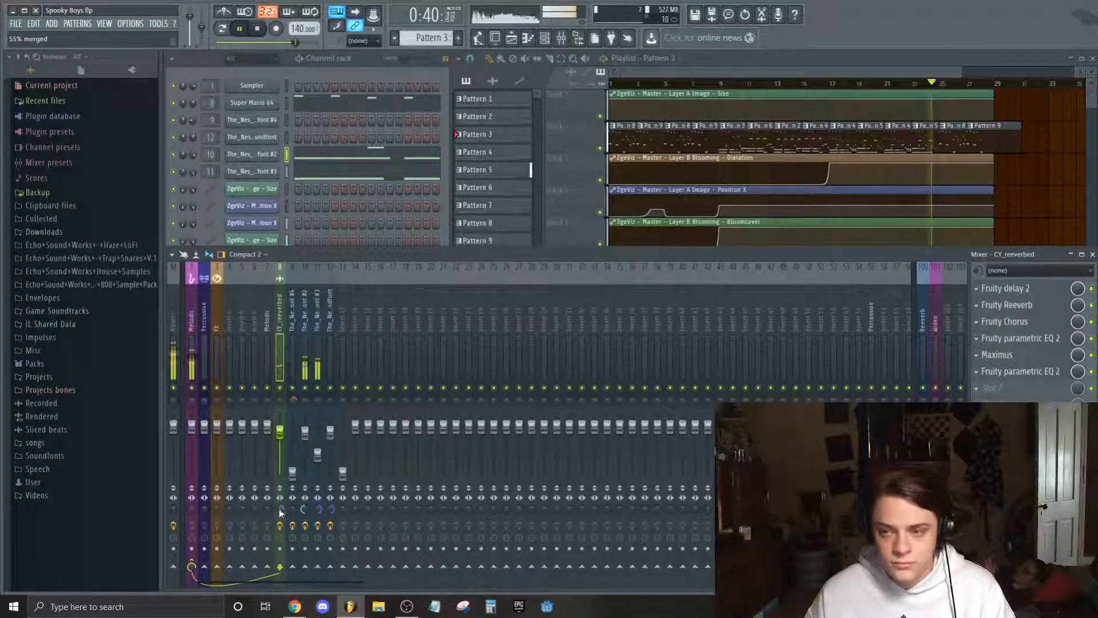
Play the song from bar 9 and from bar 17 to check the narrowed CY_reverbed sound.
left_click(1040, 194)
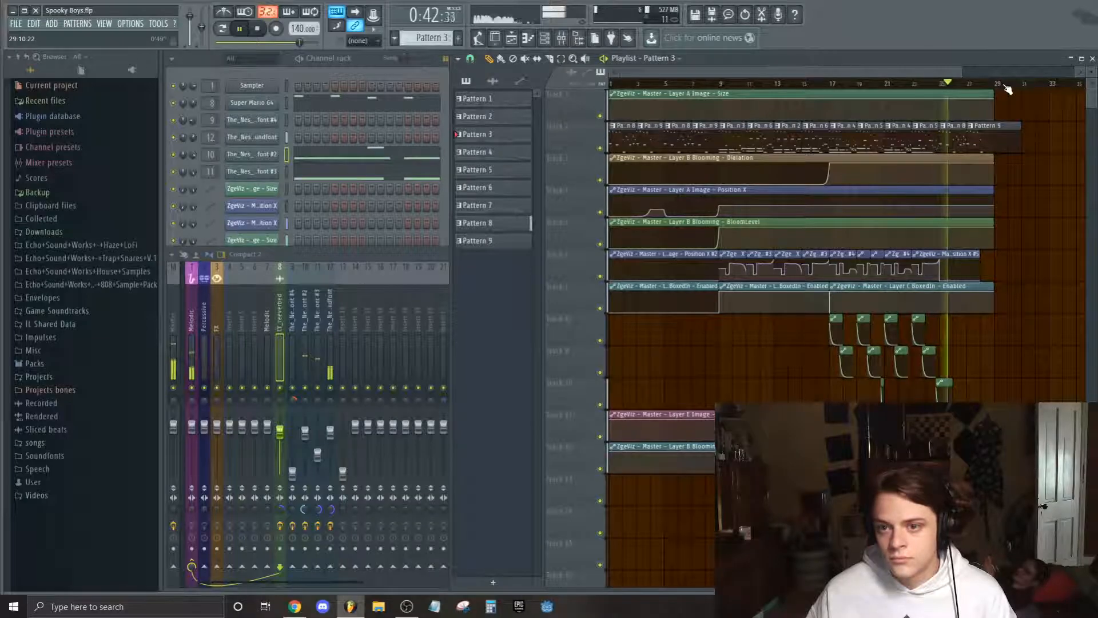
scroll(1006, 89, "down", 1)
left_click(1008, 88)
left_click(708, 86)
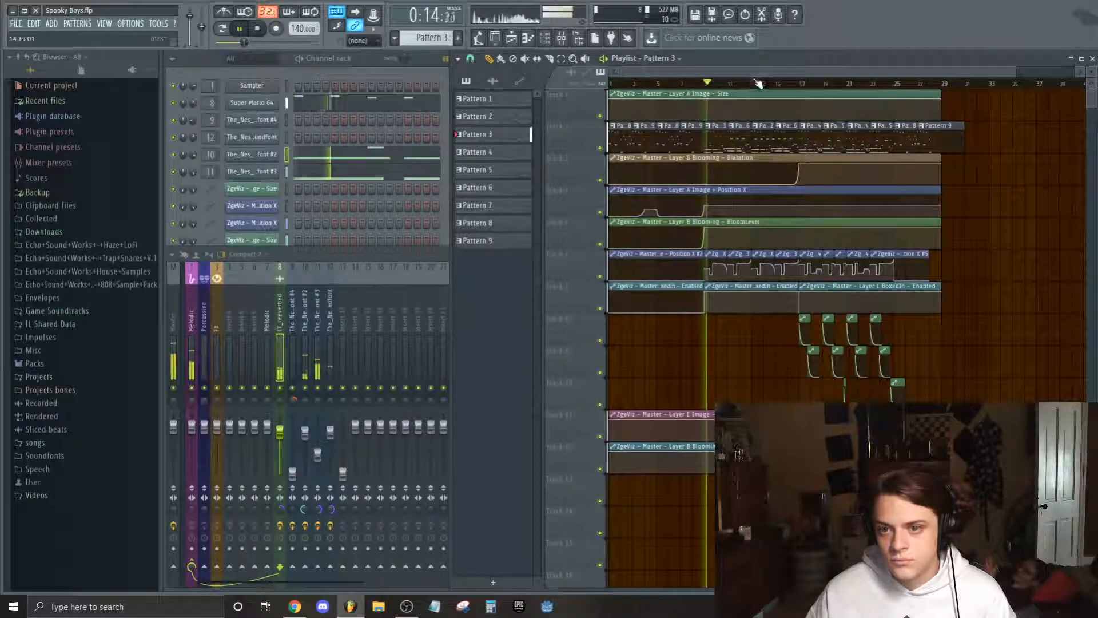
left_click(800, 86)
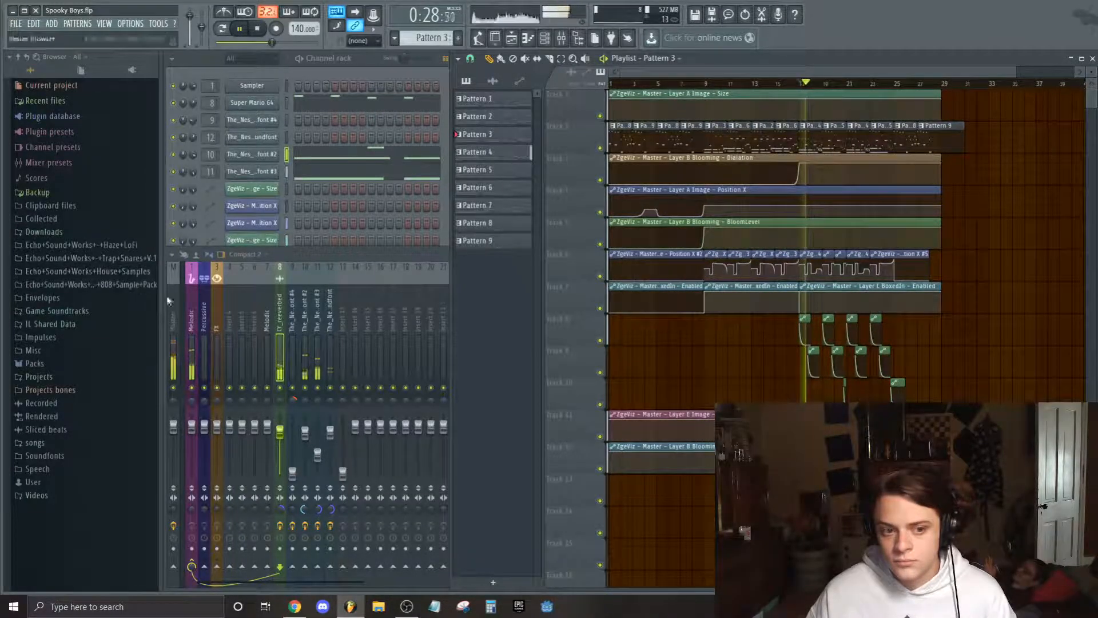
Move band 4 of CY_reverbed's slot 4 Parametric EQ 2 to a lower frequency with a shallower cut, check it from bars 17 and 9, and close the EQ.
left_click(281, 344)
left_click(1014, 338)
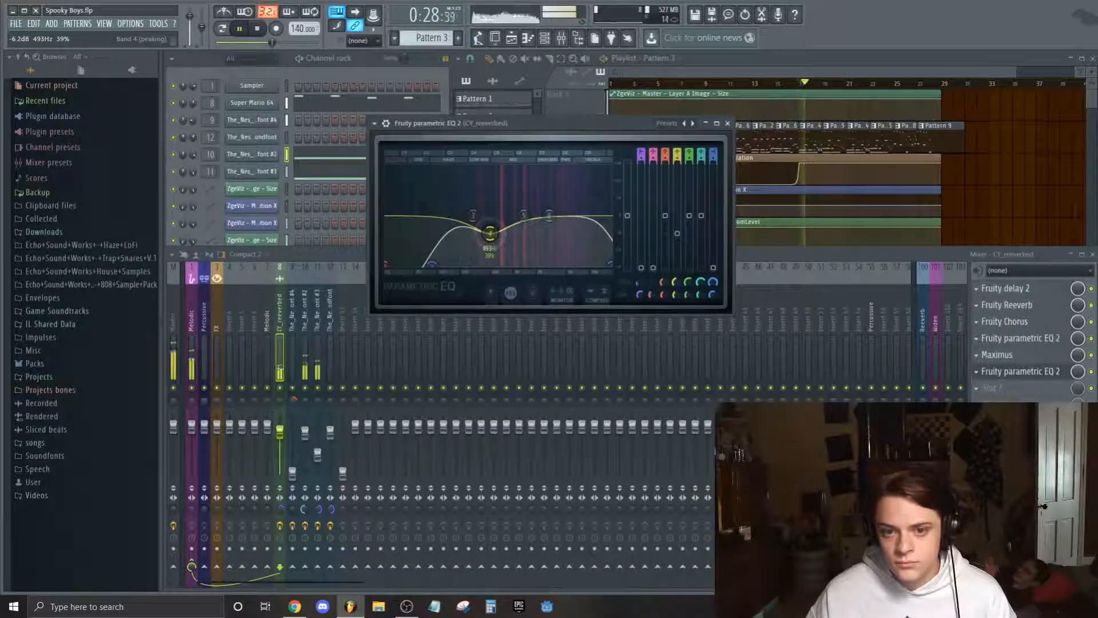
mouse_move(490, 233)
left_mouse_down()
mouse_move(466, 215)
mouse_move(475, 226)
left_mouse_up()
left_click_drag(475, 226, 469, 226)
left_click(800, 85)
left_click(711, 85)
left_click(706, 84)
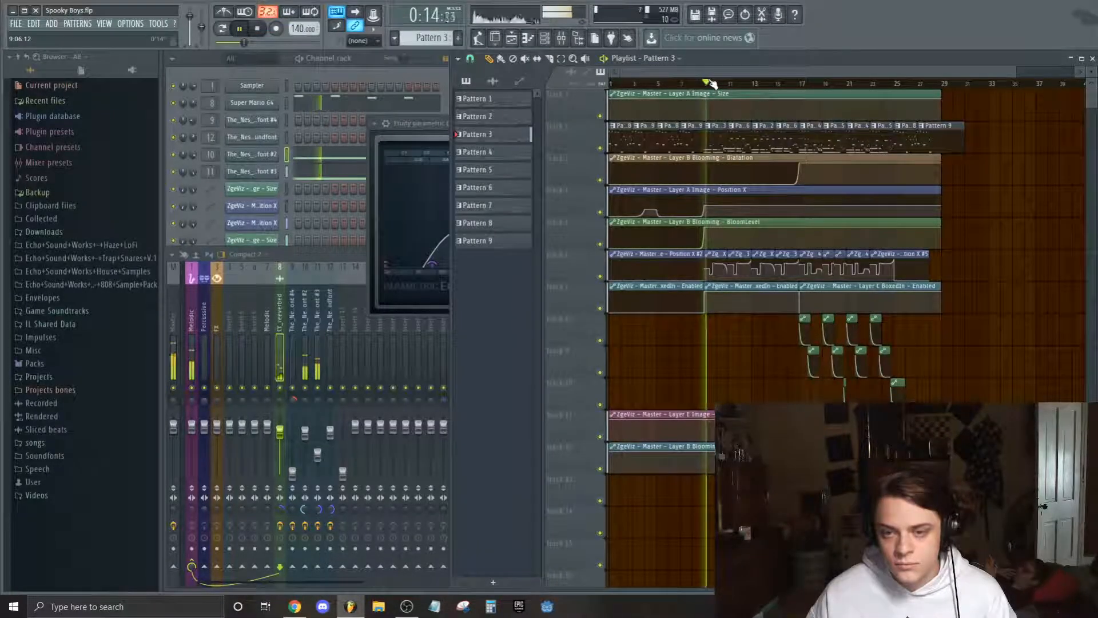
left_click(441, 123)
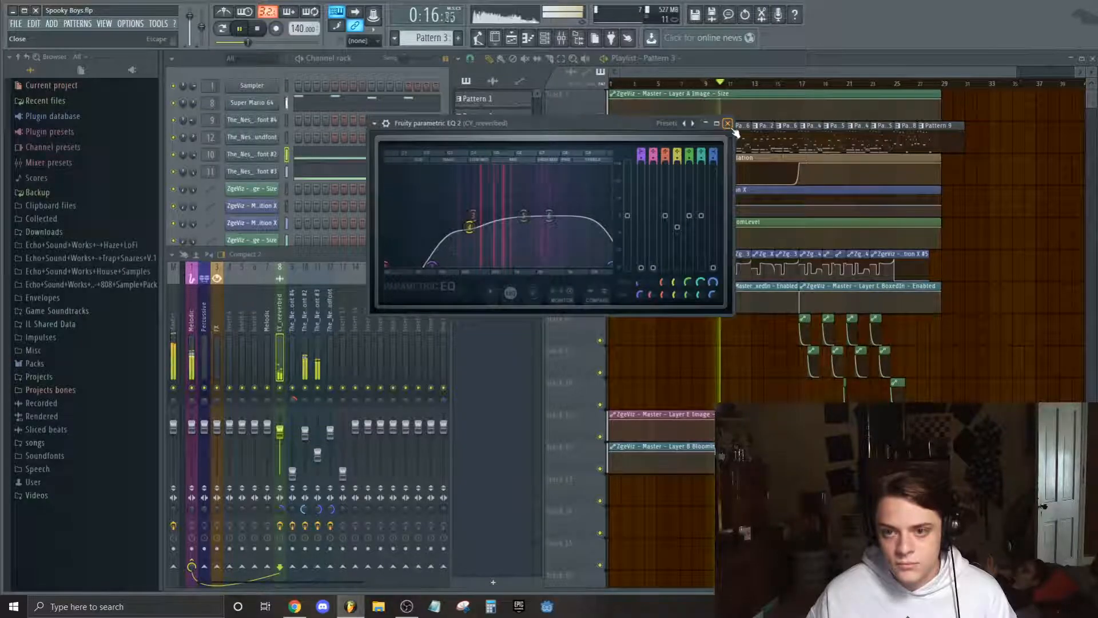
left_click(729, 123)
Select the Master track and compare its levels while playing from bars 5, 9 and 17.
left_click(661, 84)
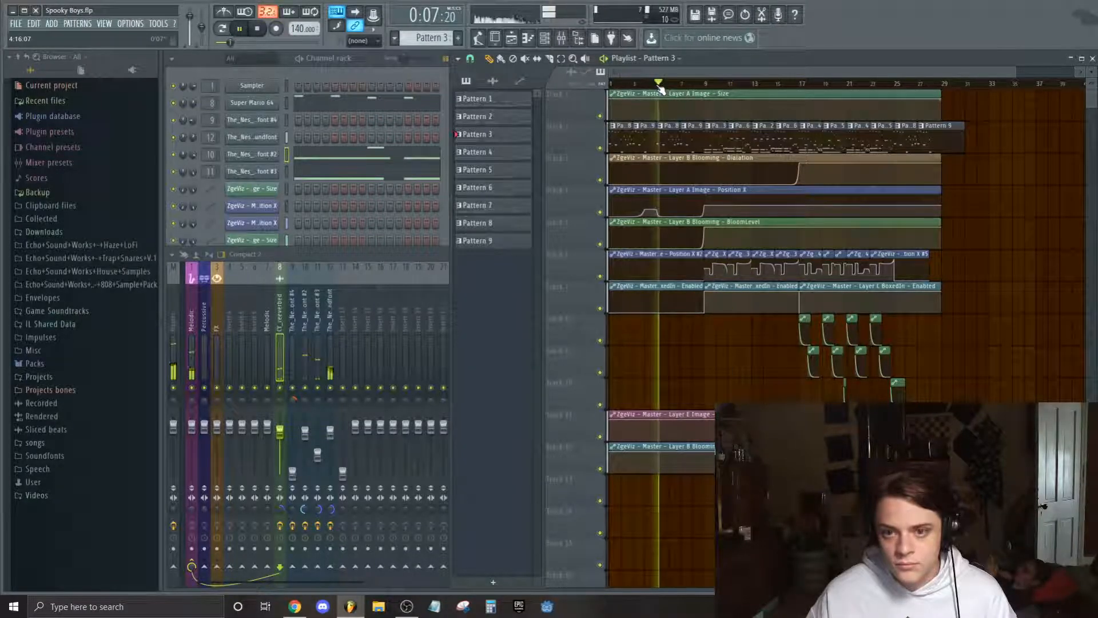
left_click(170, 507)
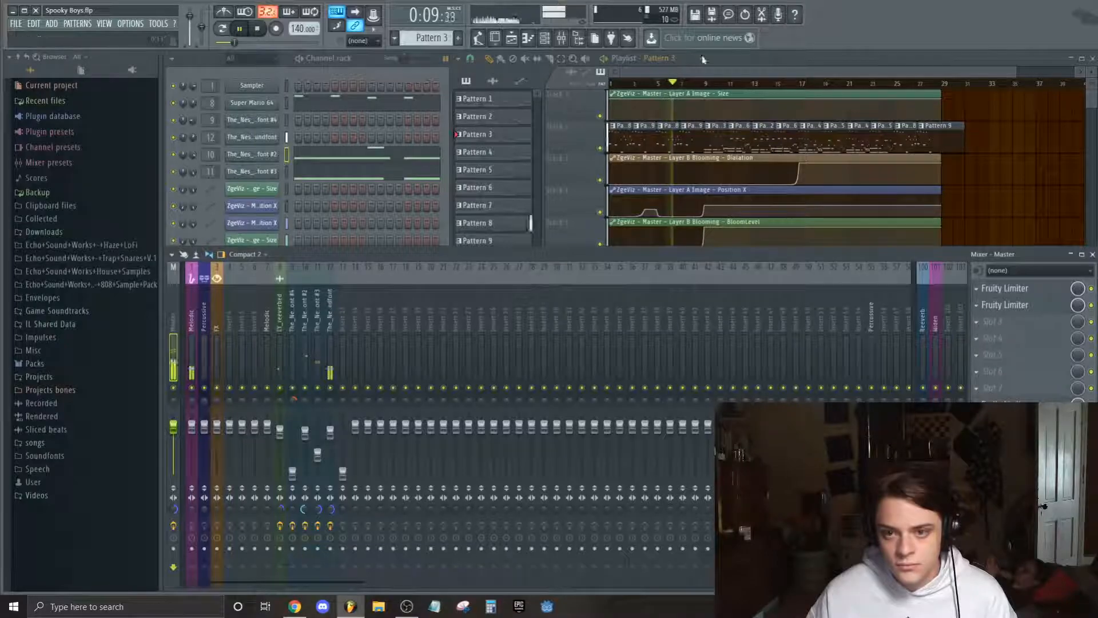
left_click(707, 89)
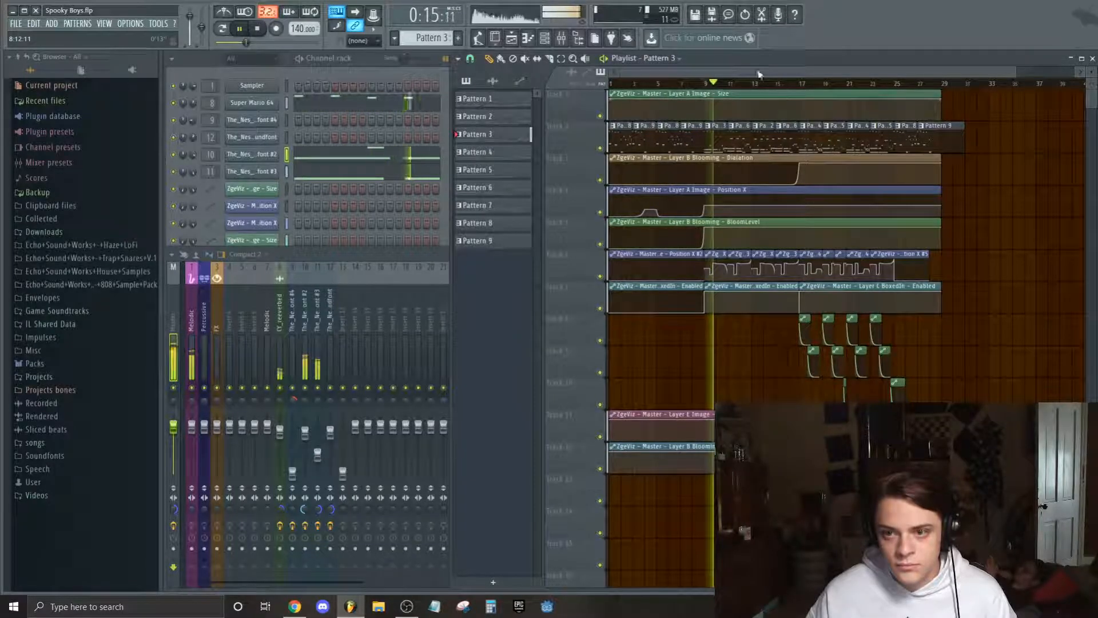
left_click(804, 85)
Lower the The_Nes_Soundfont mixer track's volume to about -4.2 dB, and compare playback from bars 5 and 9 with the Master selected.
left_click(658, 86)
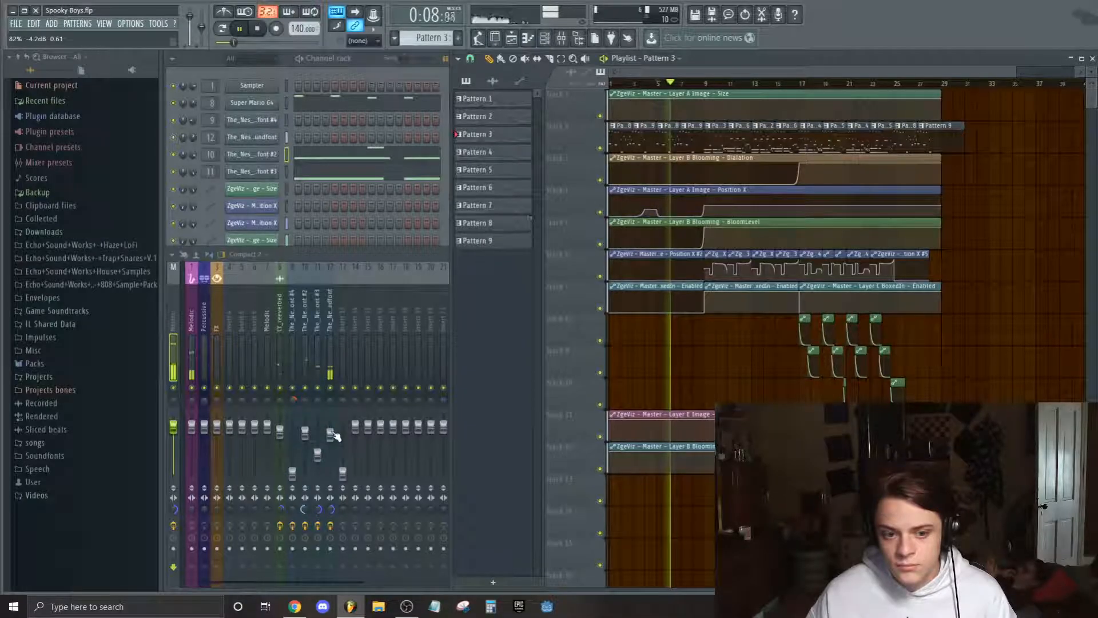
left_click(174, 512)
left_click(656, 86)
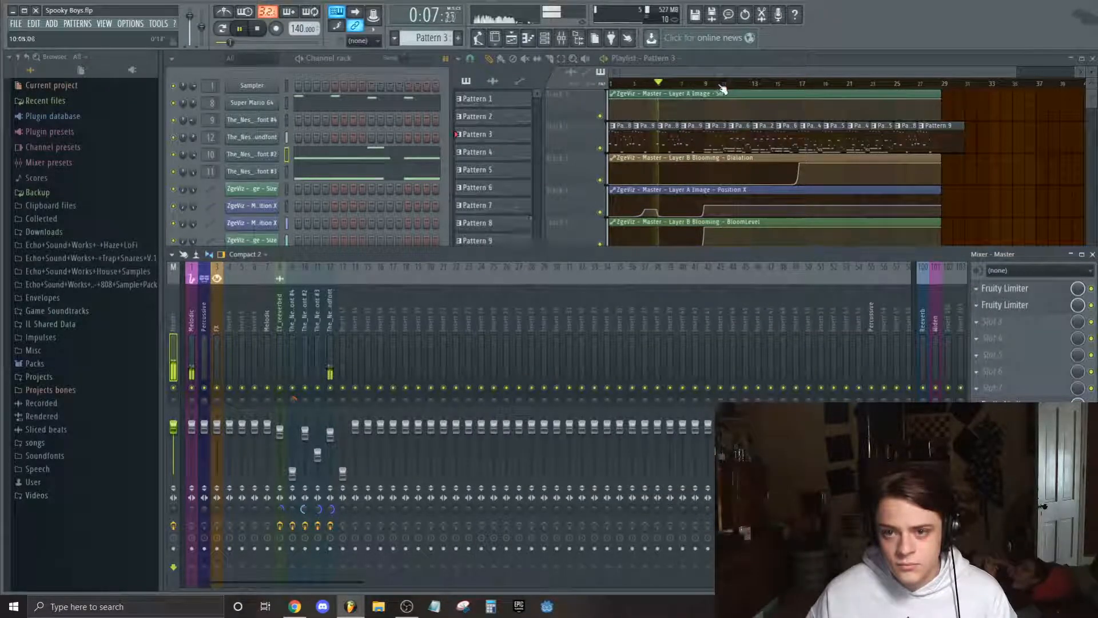
left_click(705, 86)
scroll(801, 83, "down", 1)
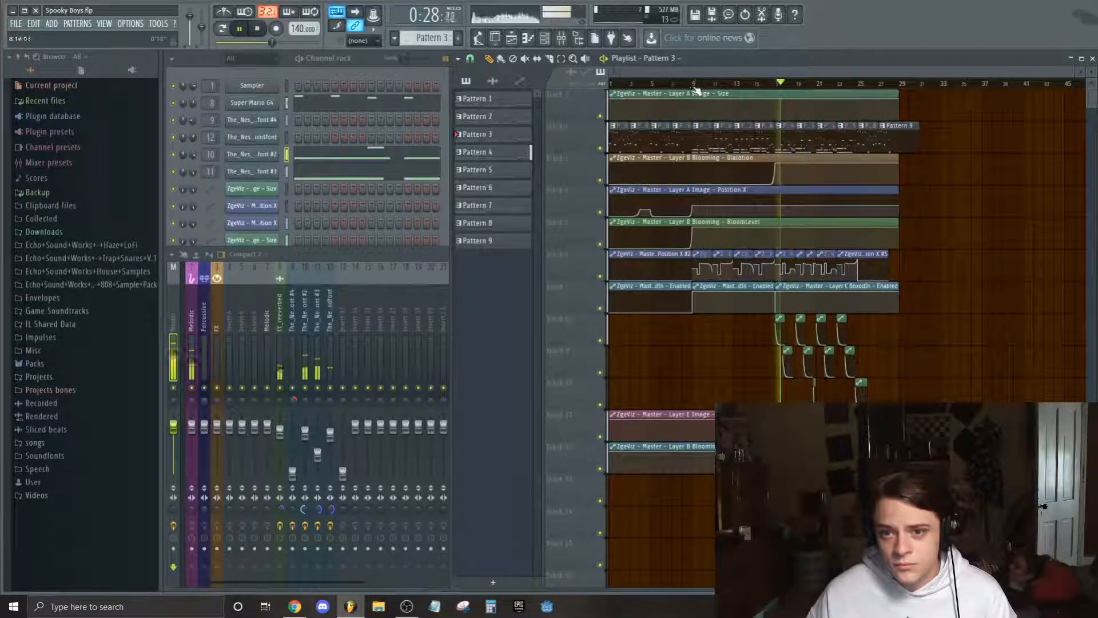
left_click(655, 84)
Stop playback and save the project.
key("space")
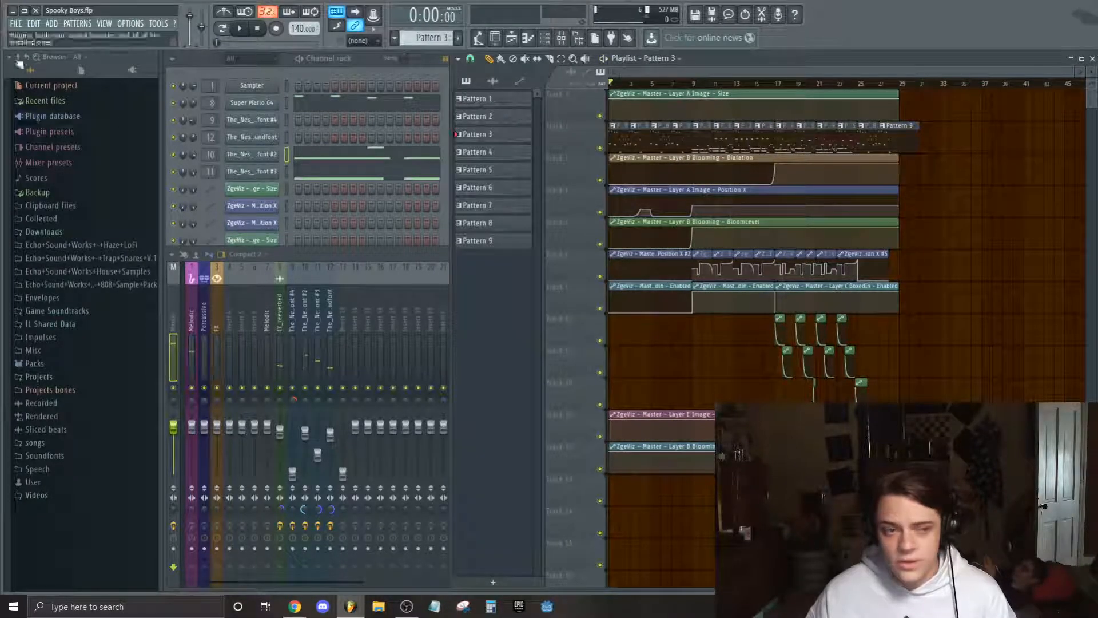
left_click(19, 25)
left_click(26, 73)
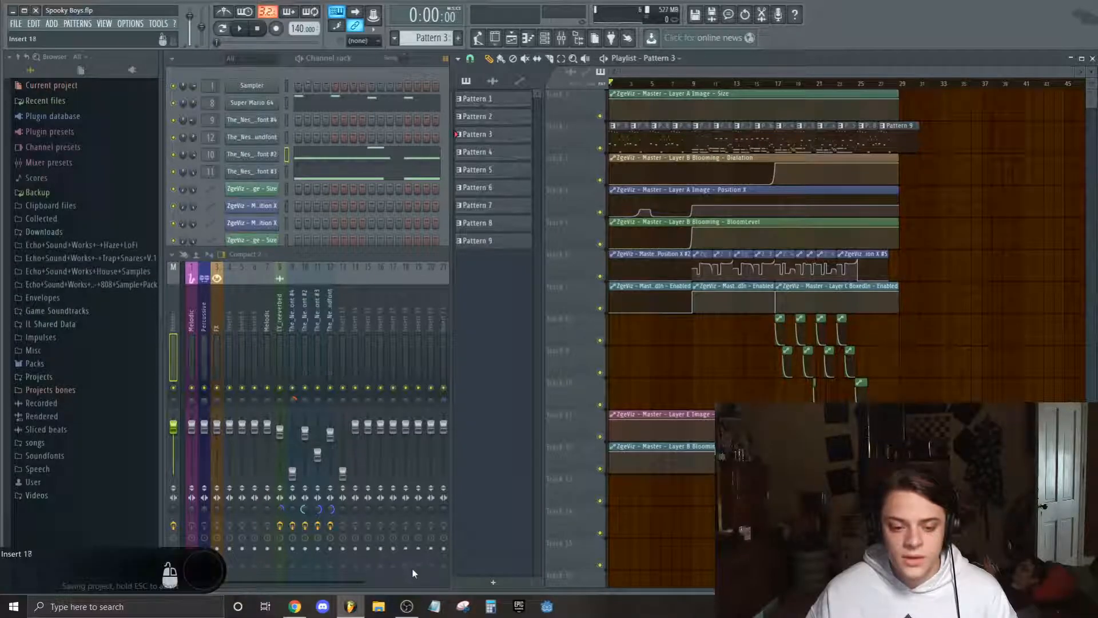
Switch to Chrome and end the live stream in YouTube Studio.
left_click(295, 605)
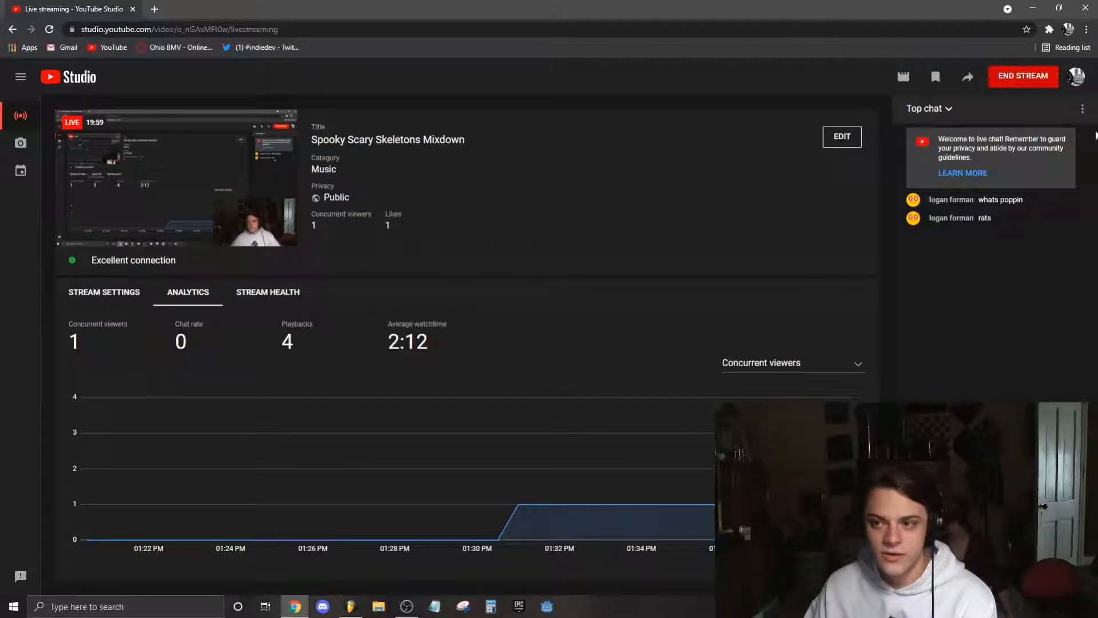
left_click(1043, 83)
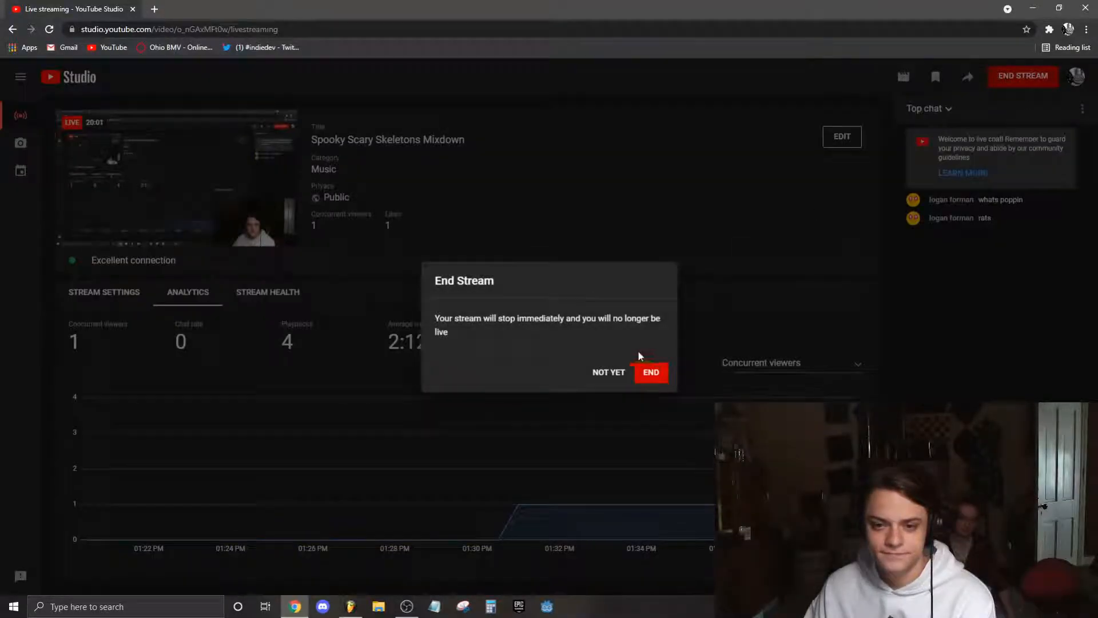